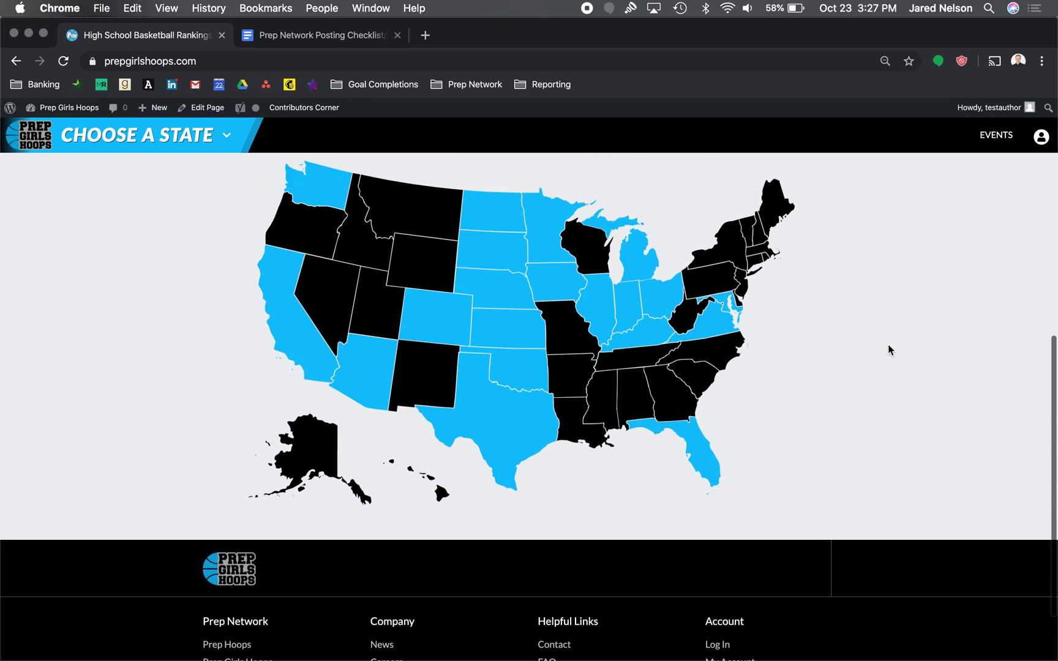
- Look over the Prep Girls Hoops homepage, including the state map, the account and events links and the state chooser
scroll(889, 349, "up", 7)
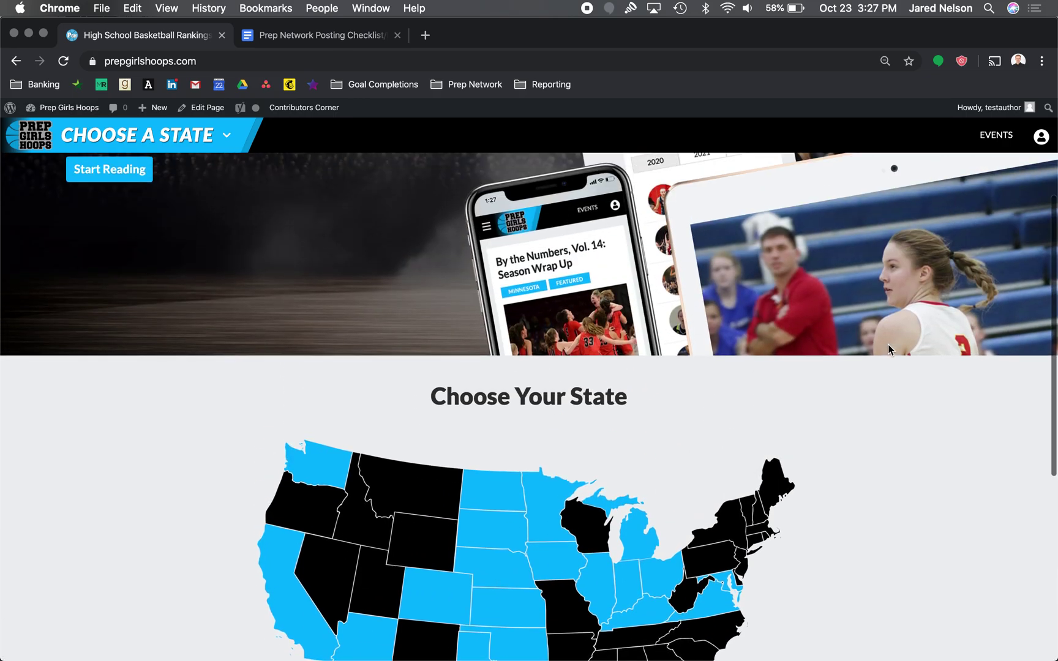
scroll(888, 349, "down", 6)
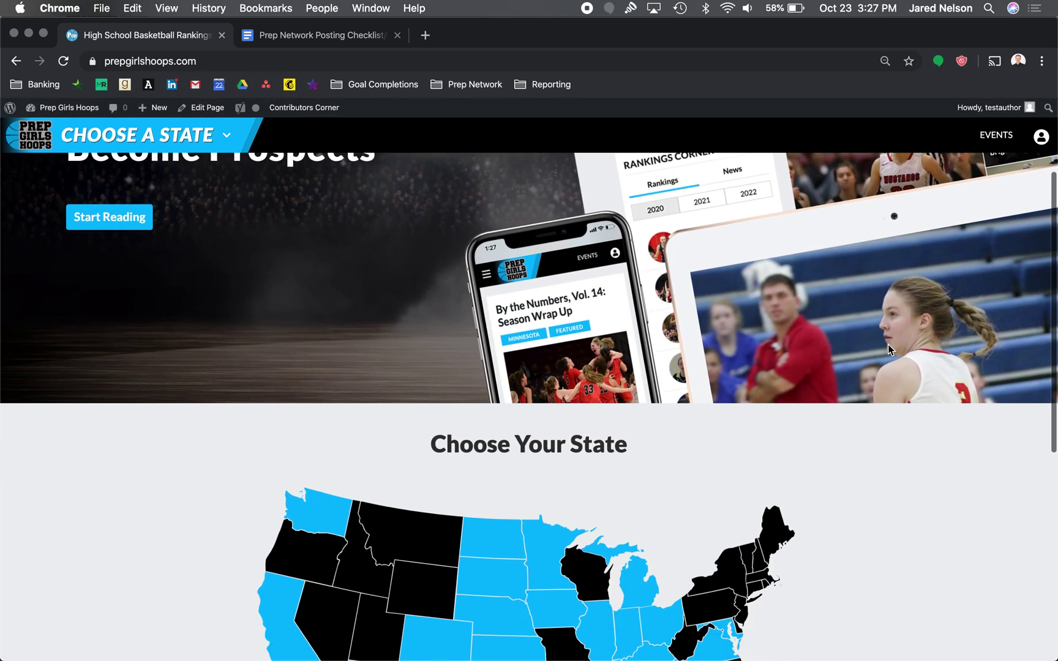
scroll(888, 349, "up", 6)
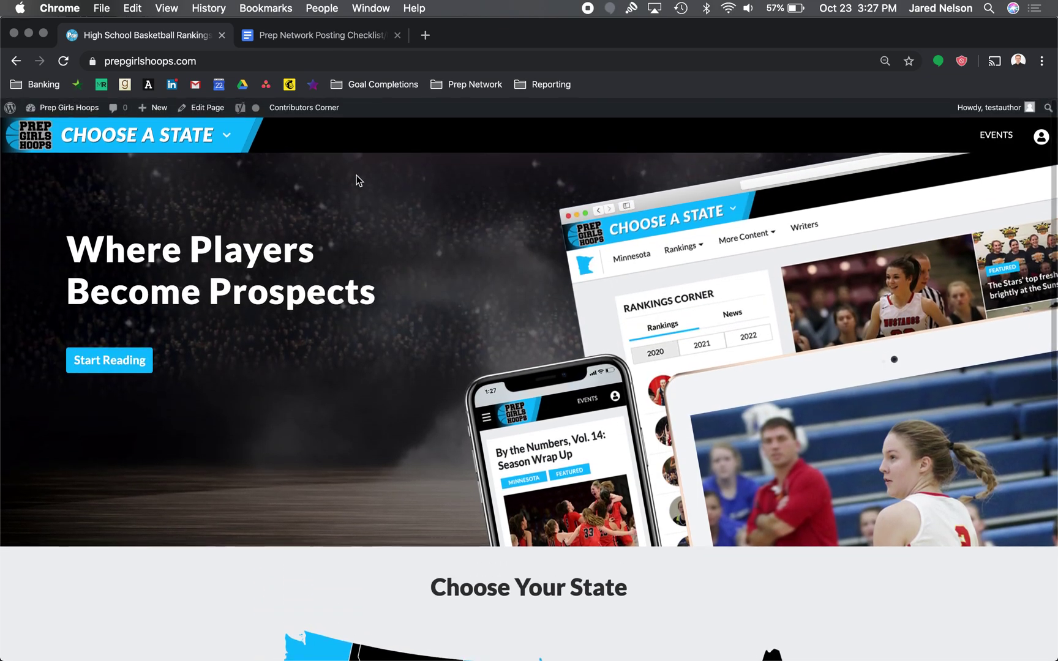
mouse_move(1018, 114)
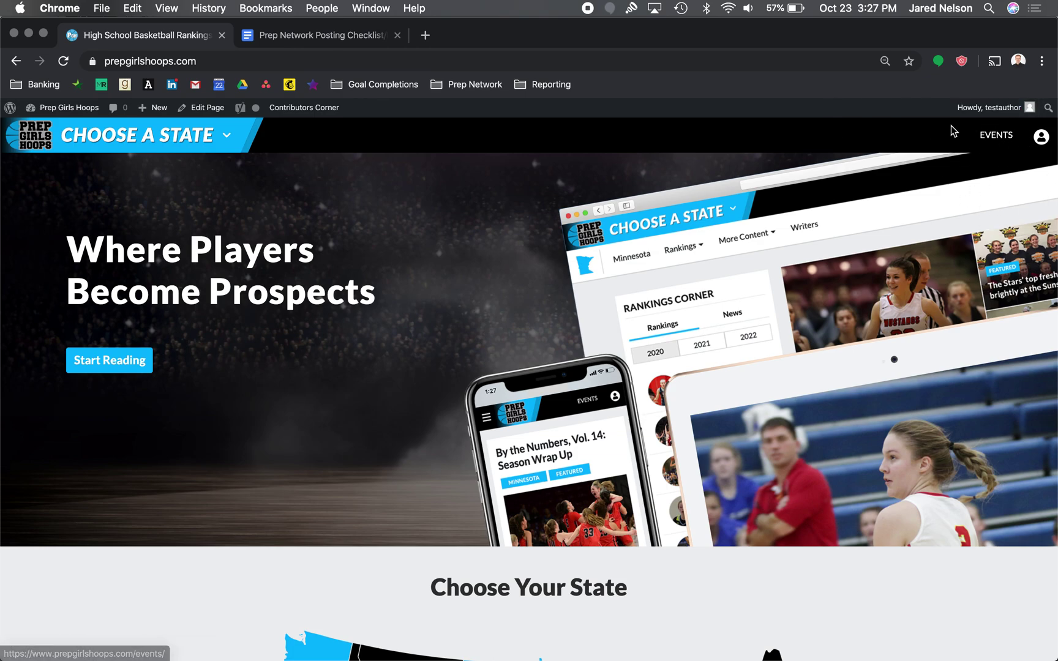
mouse_move(1041, 137)
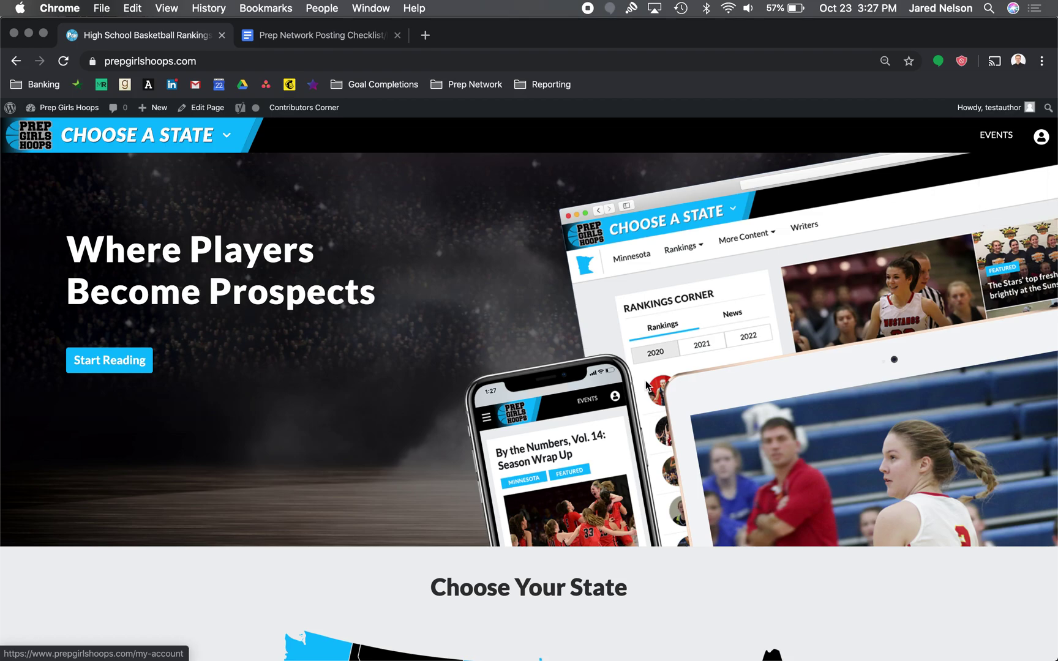
scroll(628, 466, "down", 6)
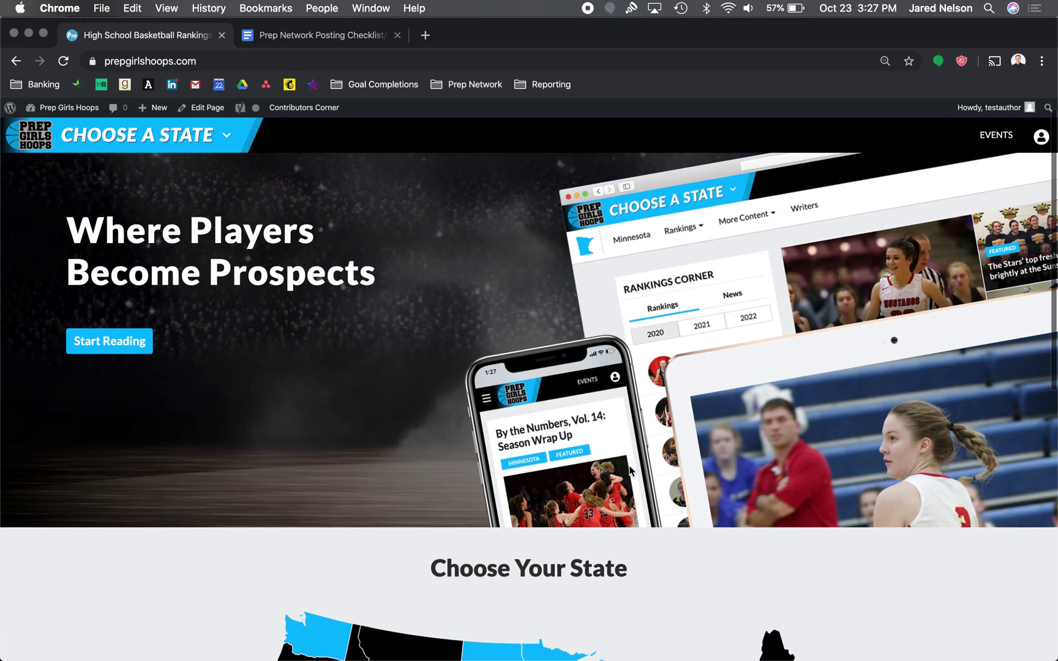
scroll(435, 606, "up", 6)
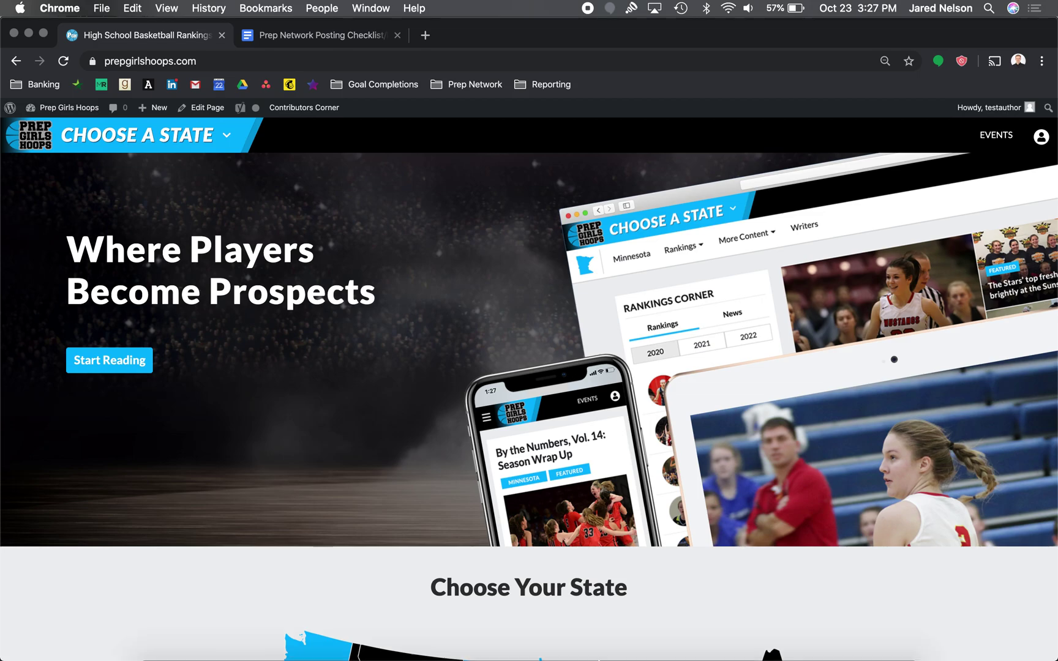
scroll(559, 347, "down", 1)
scroll(560, 348, "up", 2)
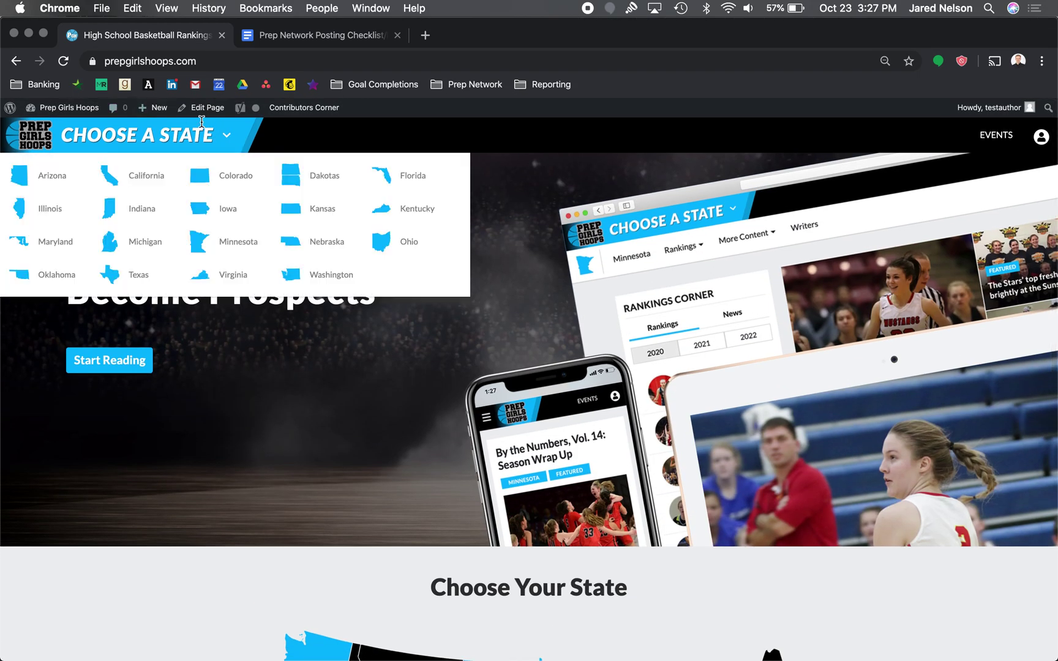
- Start a new post from the site's front page
mouse_move(154, 108)
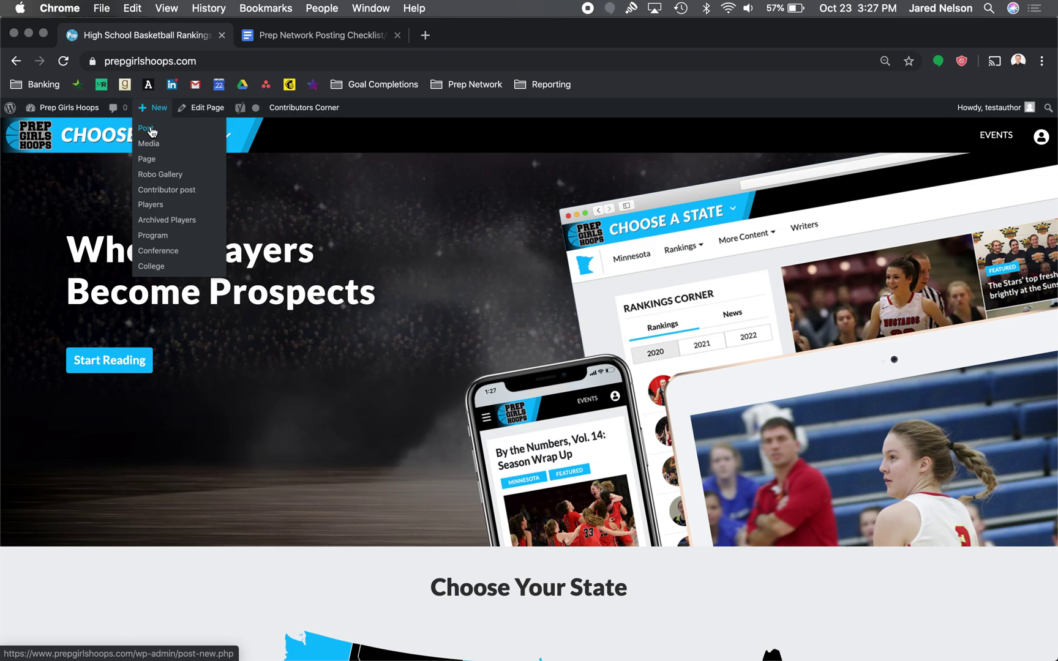
left_click(147, 129)
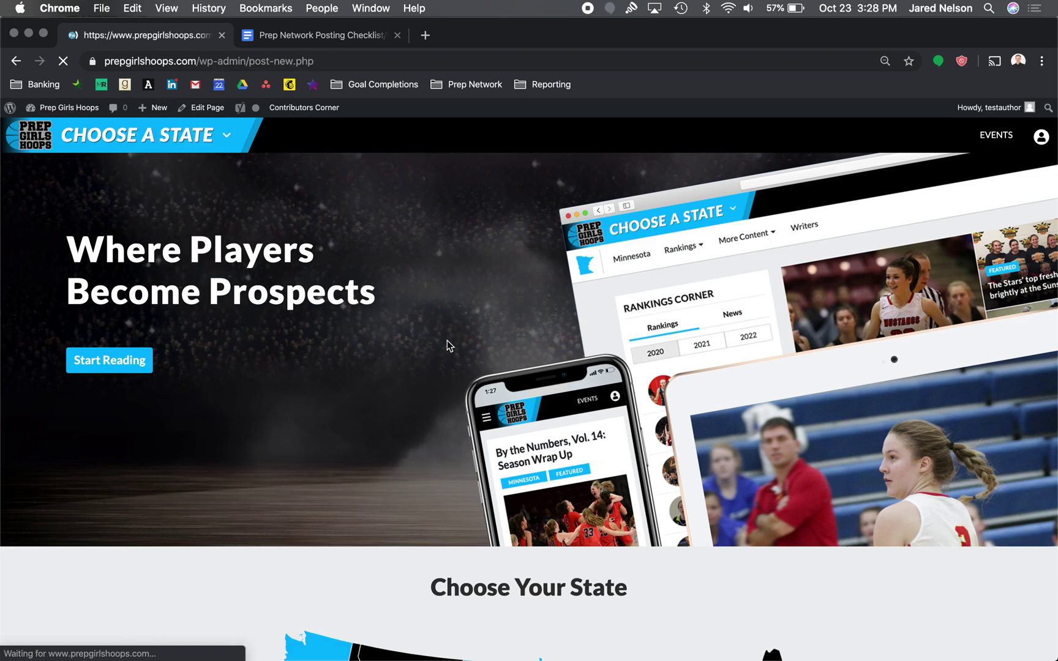
mouse_move(160, 109)
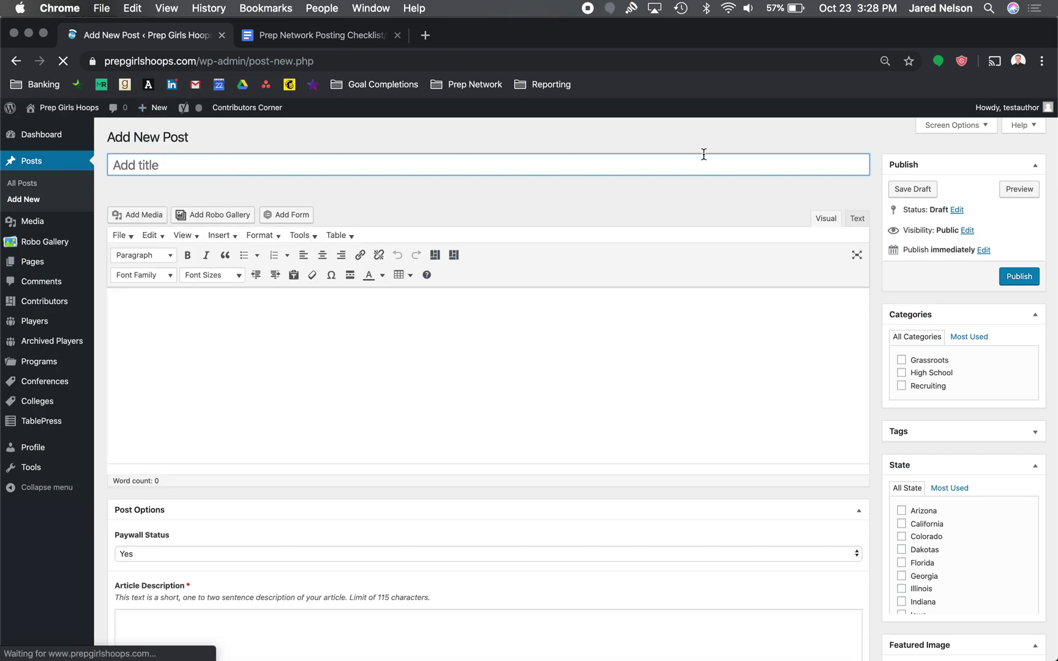
- Show the list of all posts and filter it by the state Minnesota
left_click(35, 185)
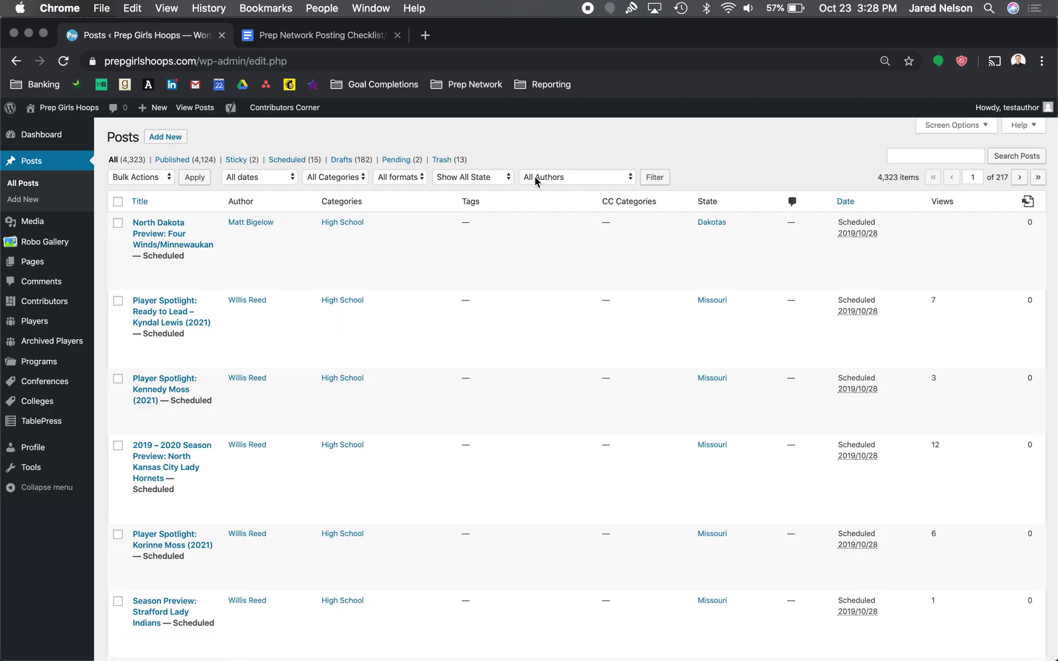
left_click(490, 177)
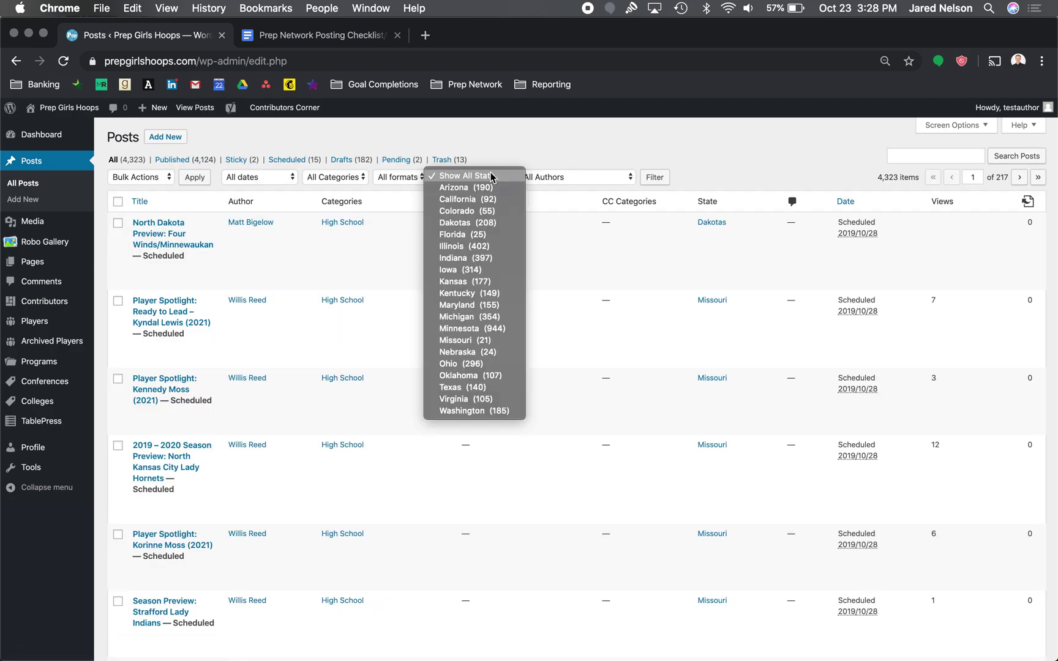
left_click(472, 328)
left_click(653, 177)
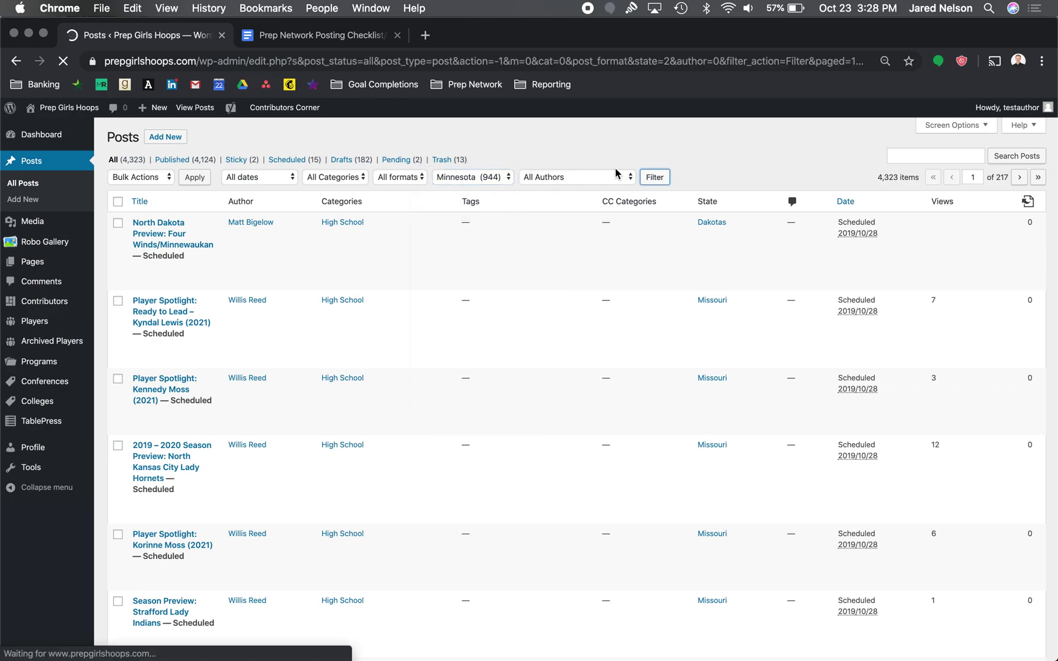
- Reset the state filter choice to Show All State and browse the author filter's options, leaving it on All Authors
left_click(474, 177)
left_click(468, 23)
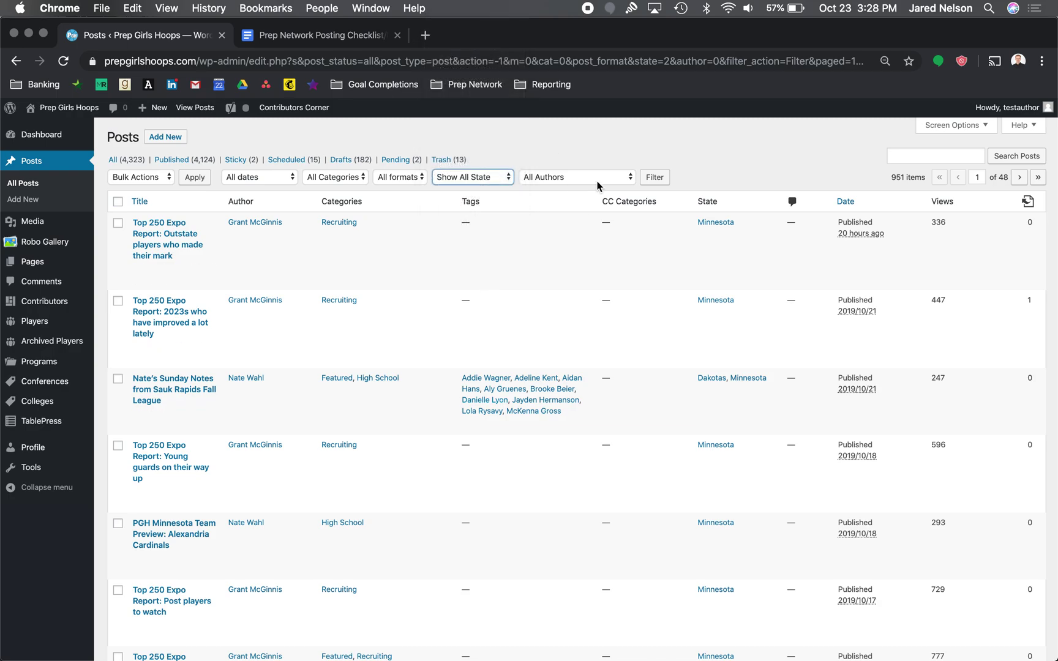
left_click(598, 178)
scroll(609, 637, "down", 10)
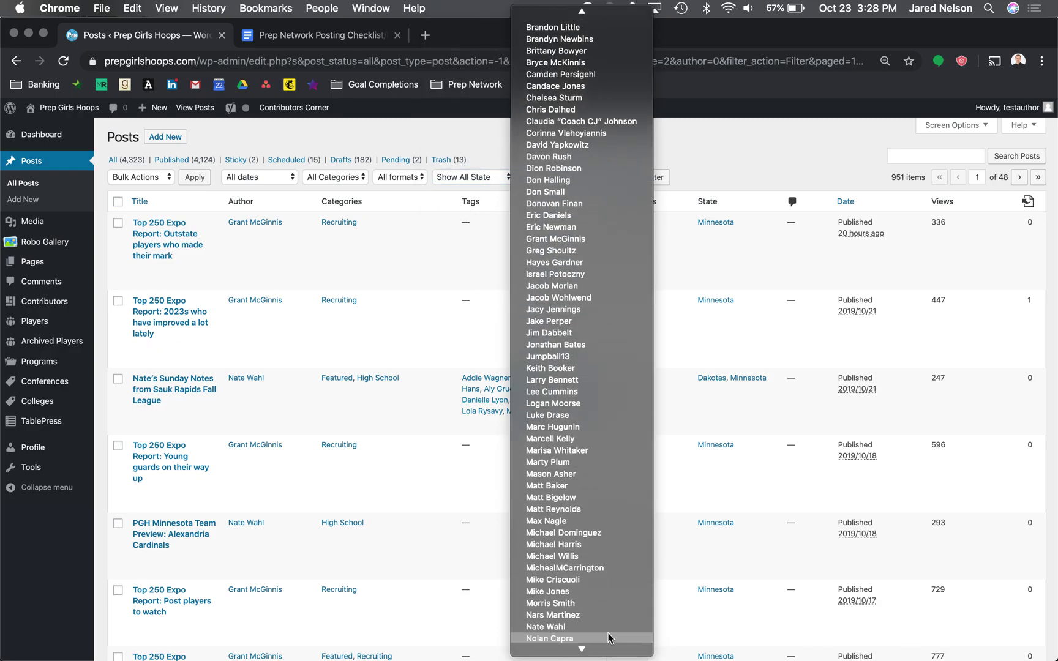
scroll(600, 625, "down", 3)
left_click(691, 164)
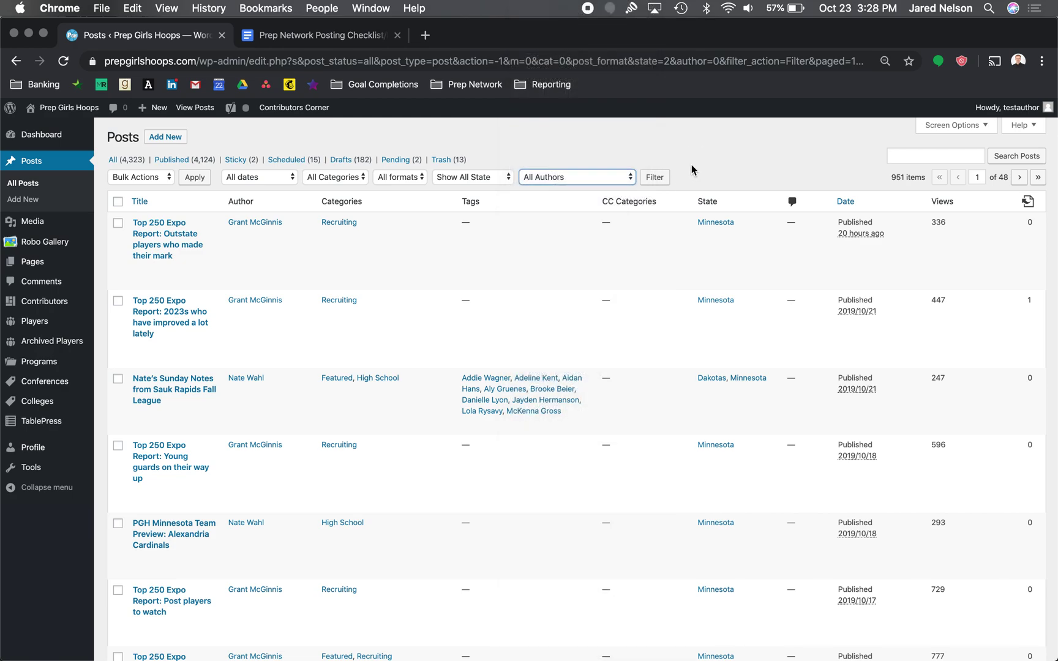
- Open a new blank post from the posts list and look over its editing form
left_click(20, 200)
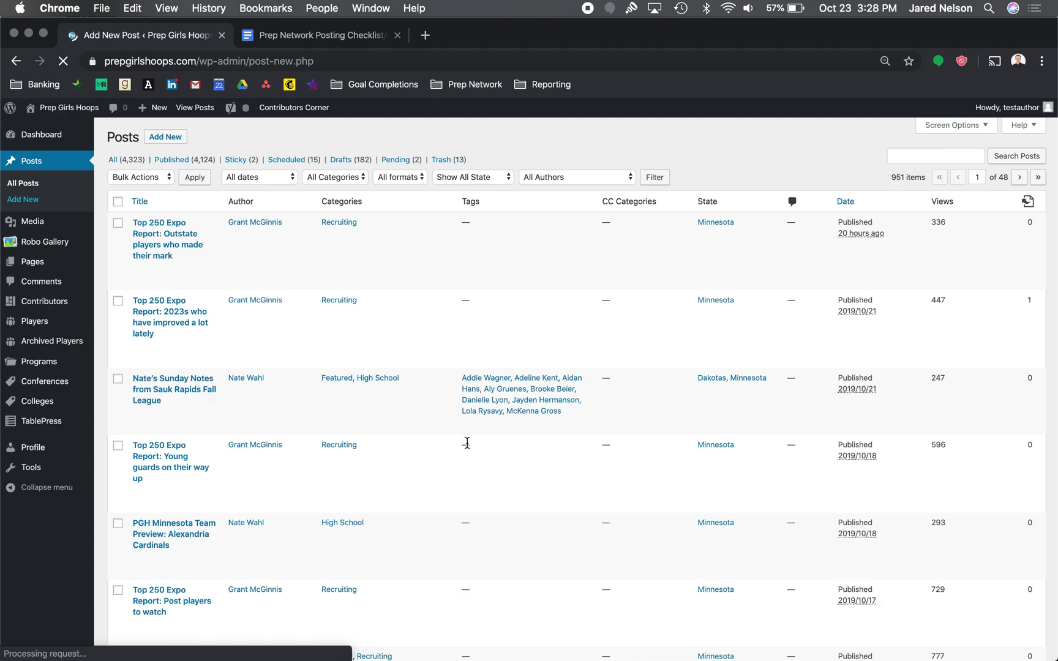
scroll(467, 444, "down", 5)
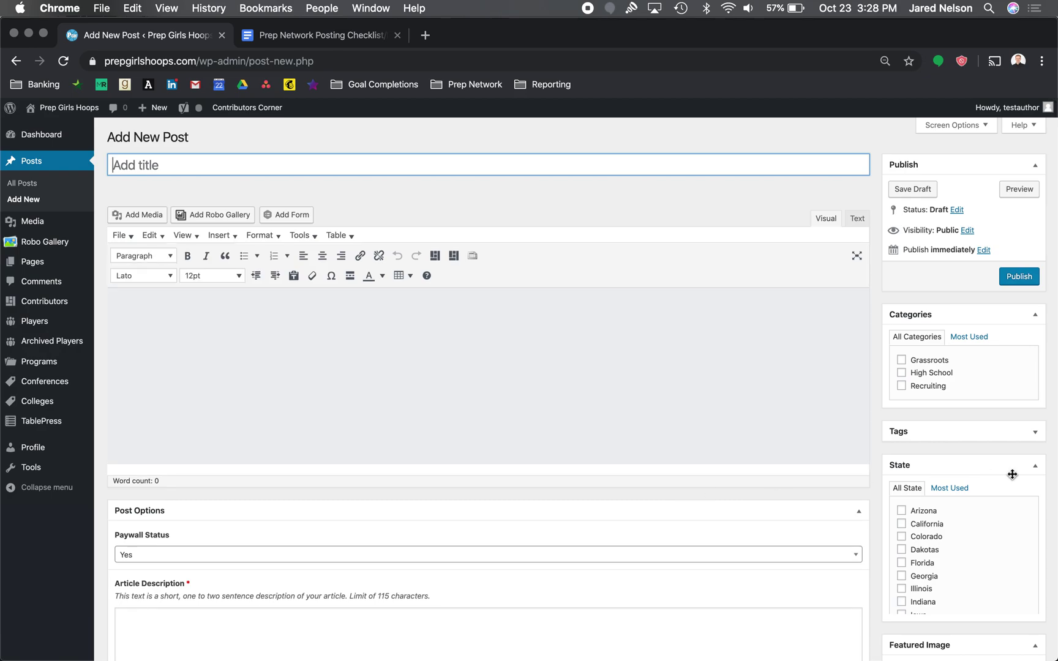
scroll(1013, 474, "down", 3)
scroll(1013, 474, "up", 4)
left_click(154, 305)
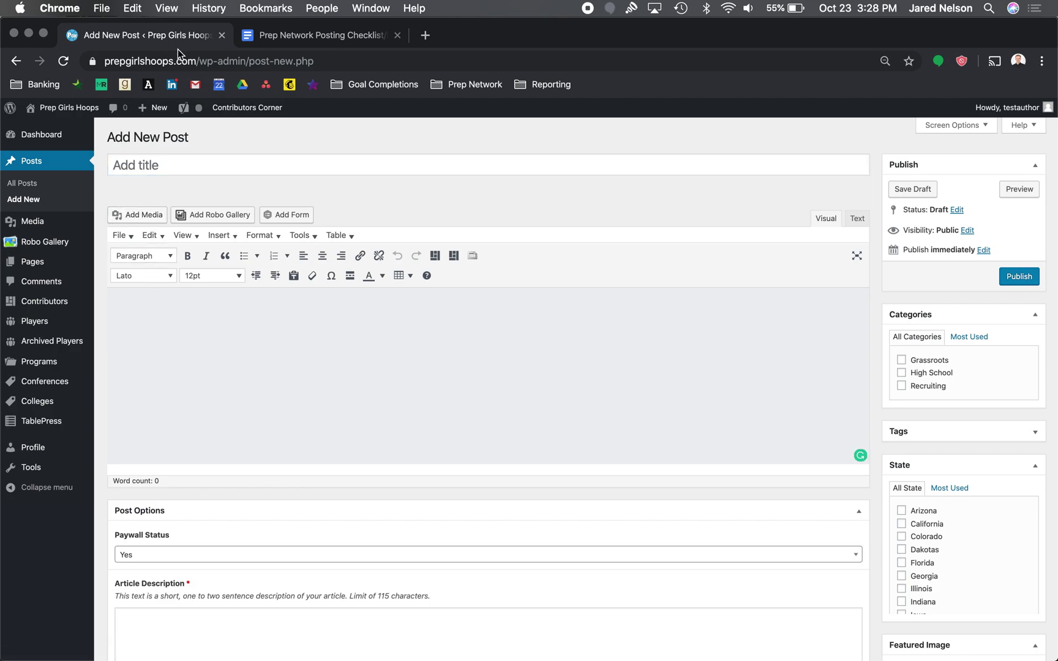
- Title the post "University of Minnesota Camp: Top Shooters"
left_click(174, 166)
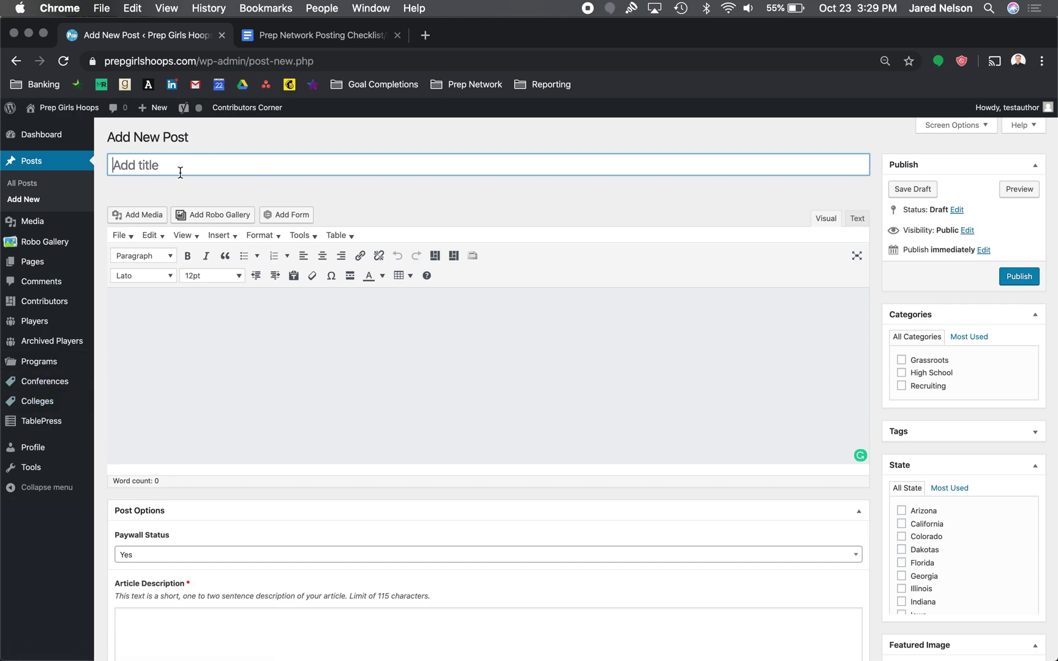
type("University of Minnesota Camp: ")
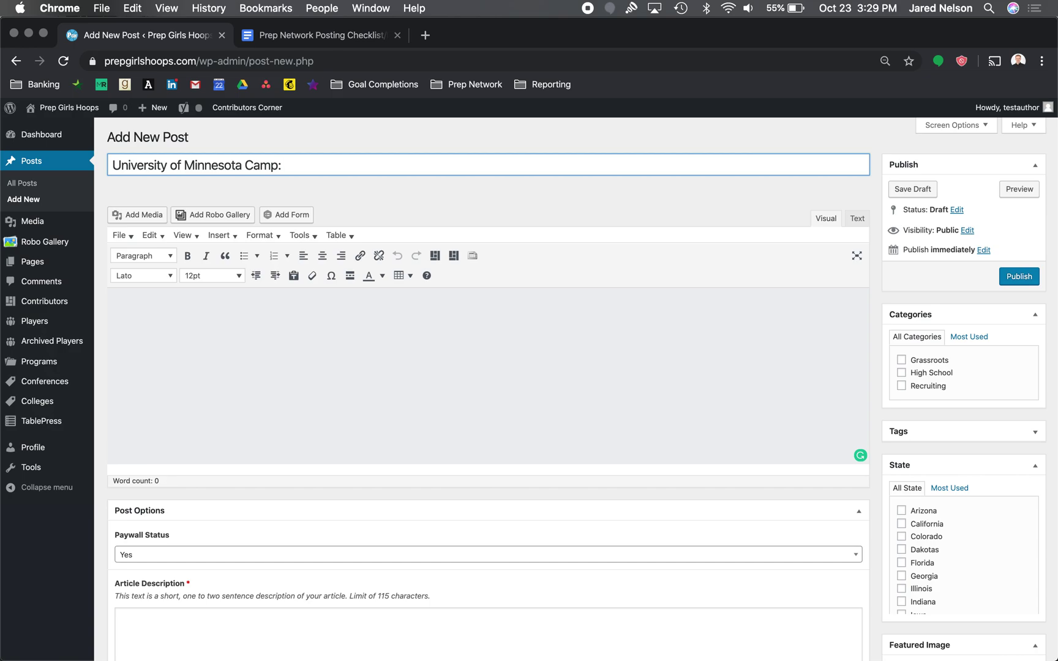
type("Top Shooters")
left_click(326, 166)
left_click(366, 160)
- Try "Scorers", "Defenders" and "Rebounders" as alternative last words of the post title
double_click(325, 166)
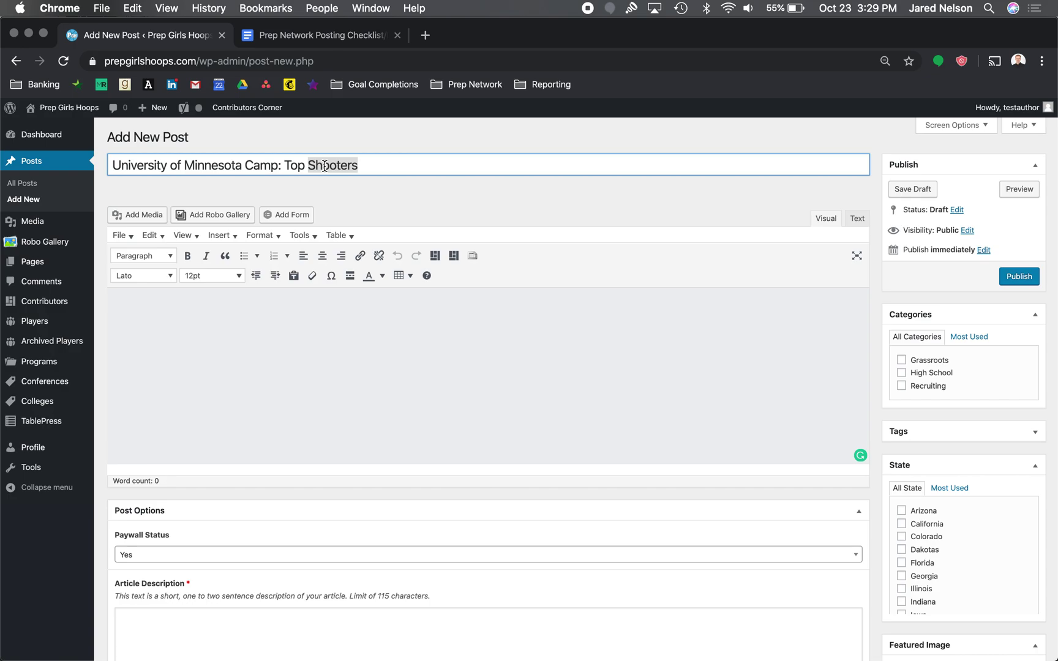
type("Scorer")
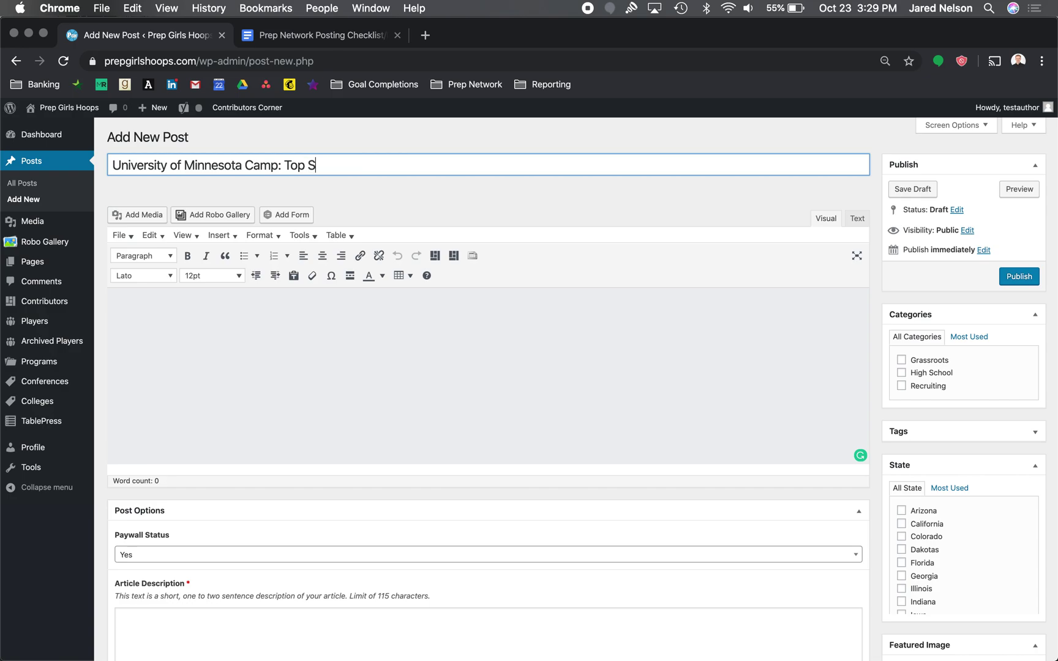
key("BackSpace")
key("BackSpace")
type("esr")
key("BackSpace")
key("BackSpace")
type("rs")
double_click(325, 166)
type("Defenders")
double_click(319, 166)
type("Rebounders")
- Replace the part of the title after the colon with "Sophomore Standouts"
double_click(323, 168)
key("BackSpace")
key("BackSpace")
key("BackSpace")
key("BackSpace")
key("BackSpace")
type("Super")
key("BackSpace")
key("BackSpace")
key("BackSpace")
key("BackSpace")
type("ophmore Sta")
key("BackSpace")
key("BackSpace")
key("BackSpace")
key("BackSpace")
key("BackSpace")
key("BackSpace")
key("BackSpace")
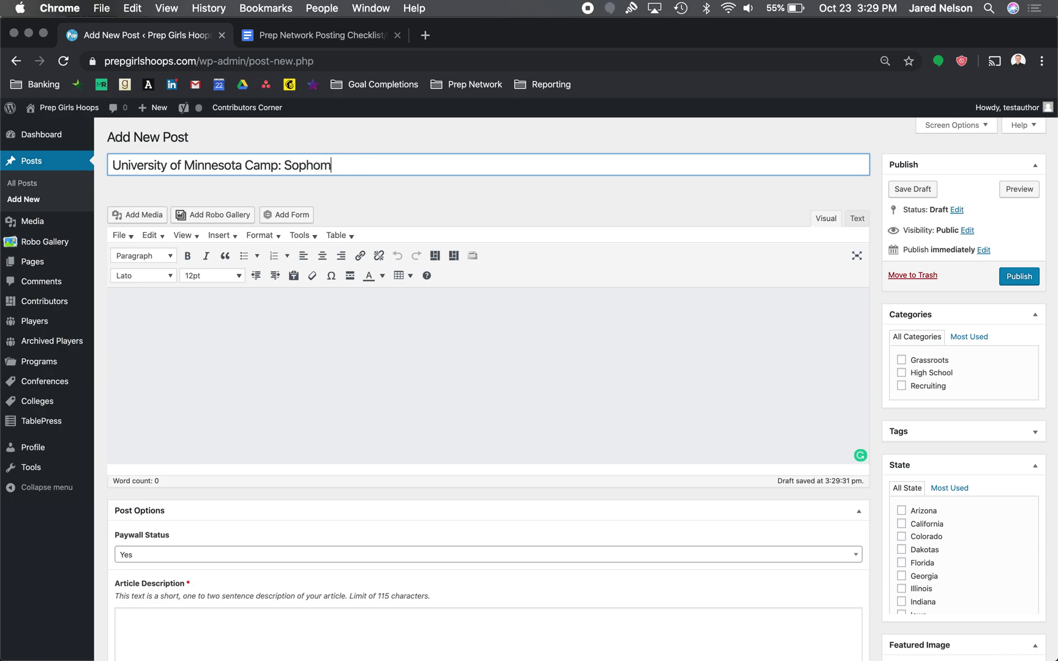
type("Standouts")
- Try "Junior" and "Senior" in place of "Sophomore" in the post title
double_click(325, 165)
type("Junior")
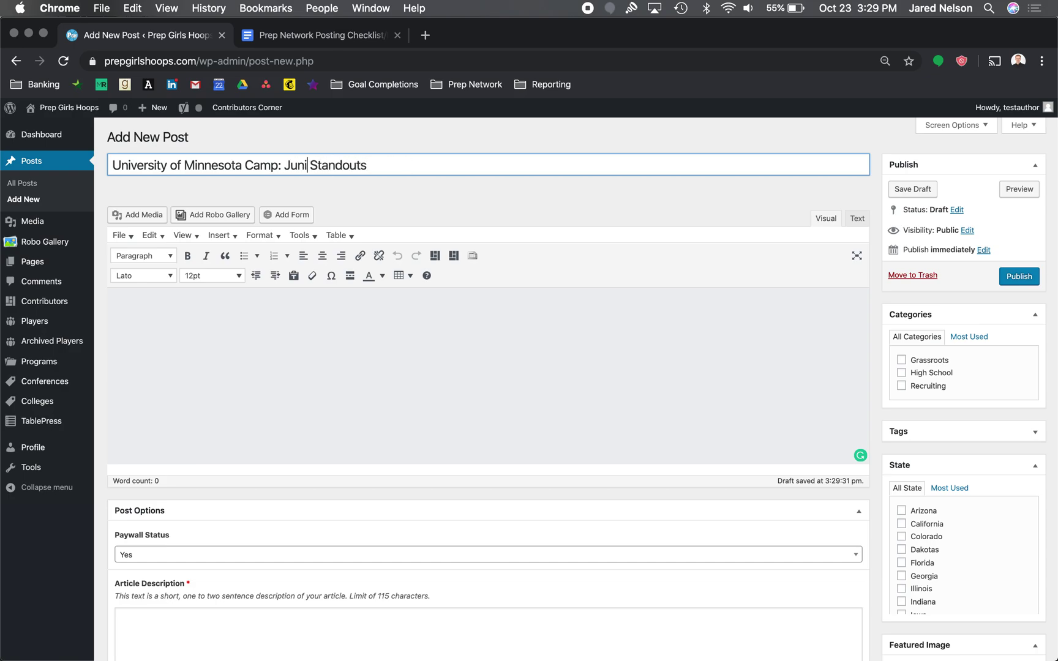
double_click(325, 164)
double_click(319, 164)
type("Seni")
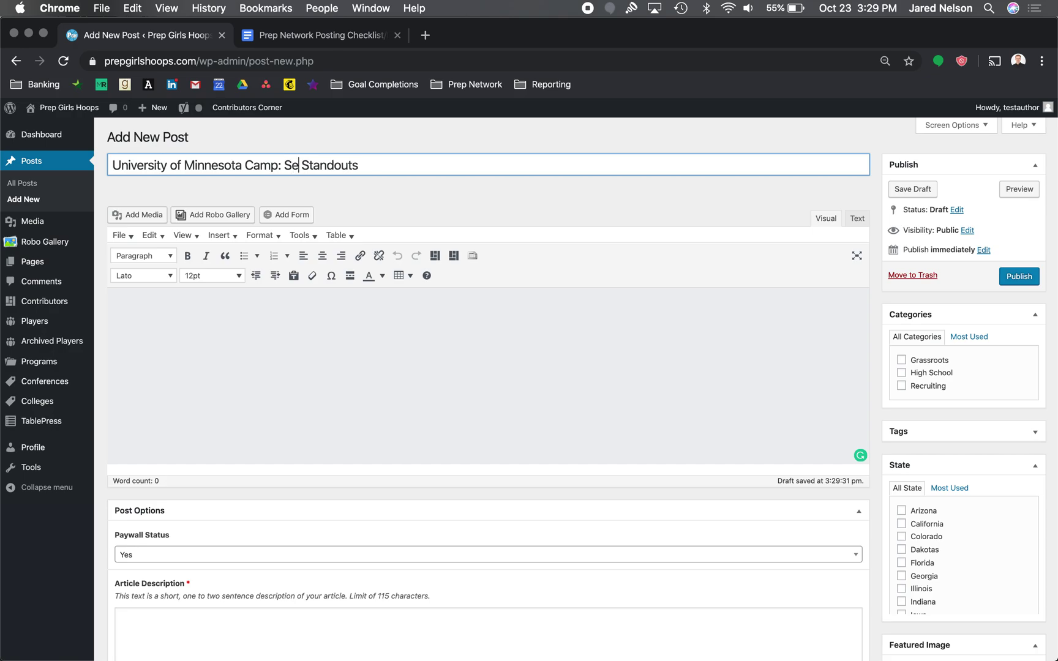
key("BackSpace")
key("BackSpace")
type("nior")
- Replace the part of the title after the colon with "Top Playmakers"
left_click_drag(387, 163, 284, 164)
type("Top Playmker")
key("BackSpace")
key("BackSpace")
key("BackSpace")
type("akers")
left_click(263, 315)
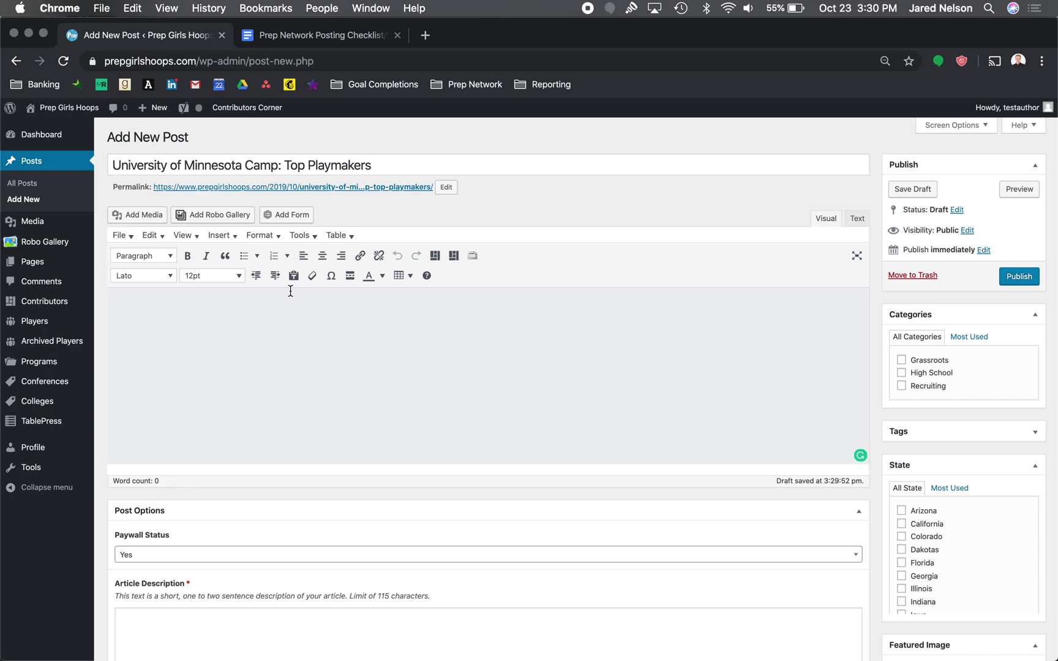
- Try the title without its ": Top Playmakers" ending and undo the deletion
left_click_drag(371, 165, 277, 163)
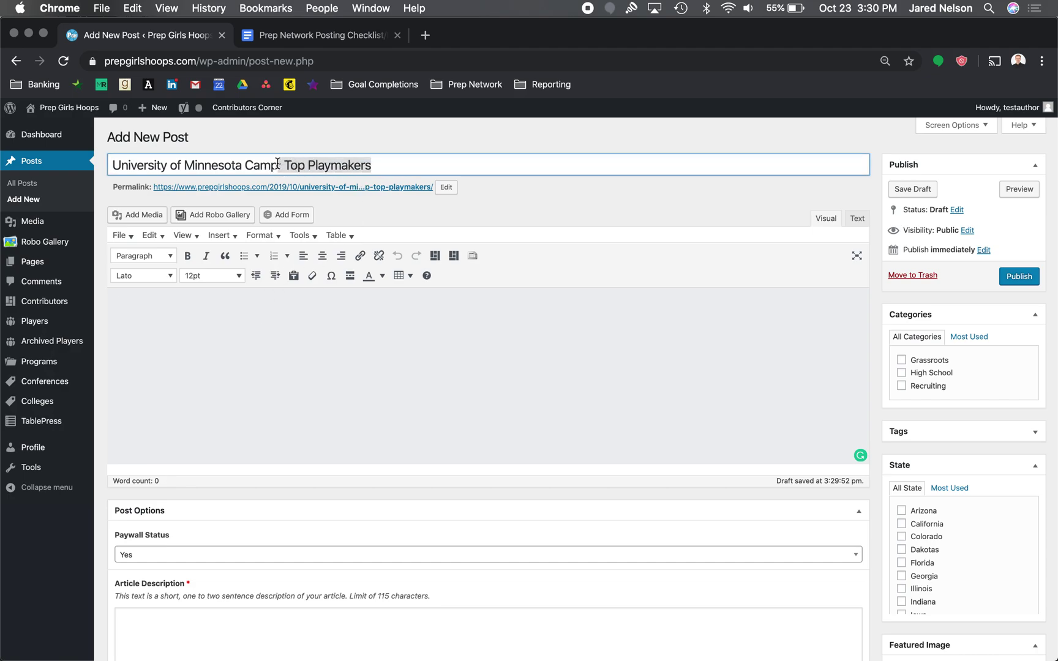
key("BackSpace")
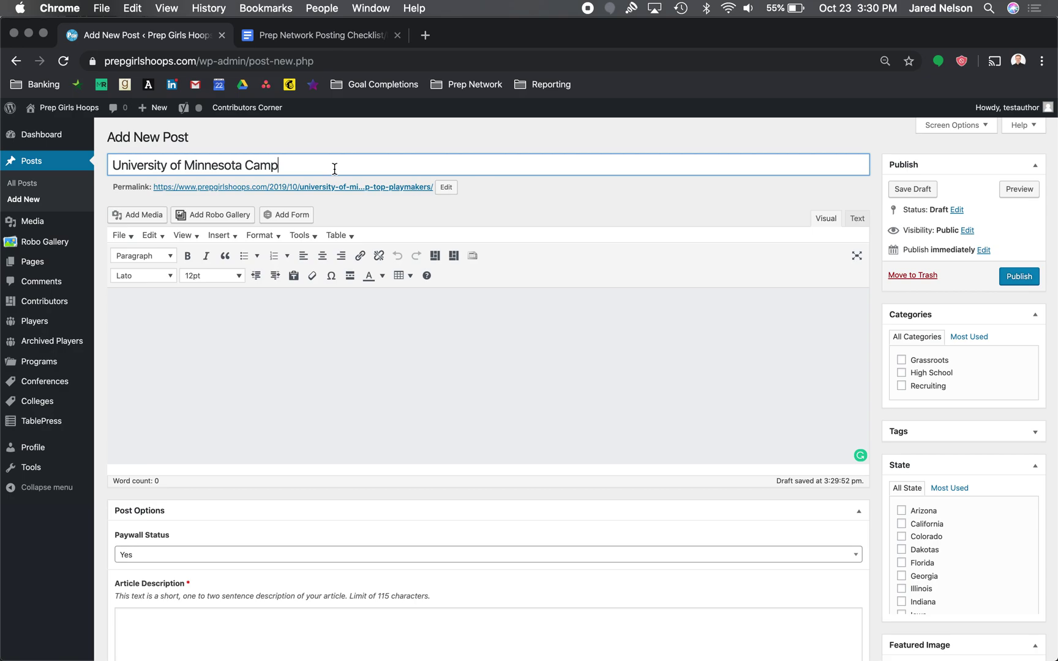
key("super+z")
- Write "Intro. The body of the story goes here." as the post's body text
left_click(227, 366)
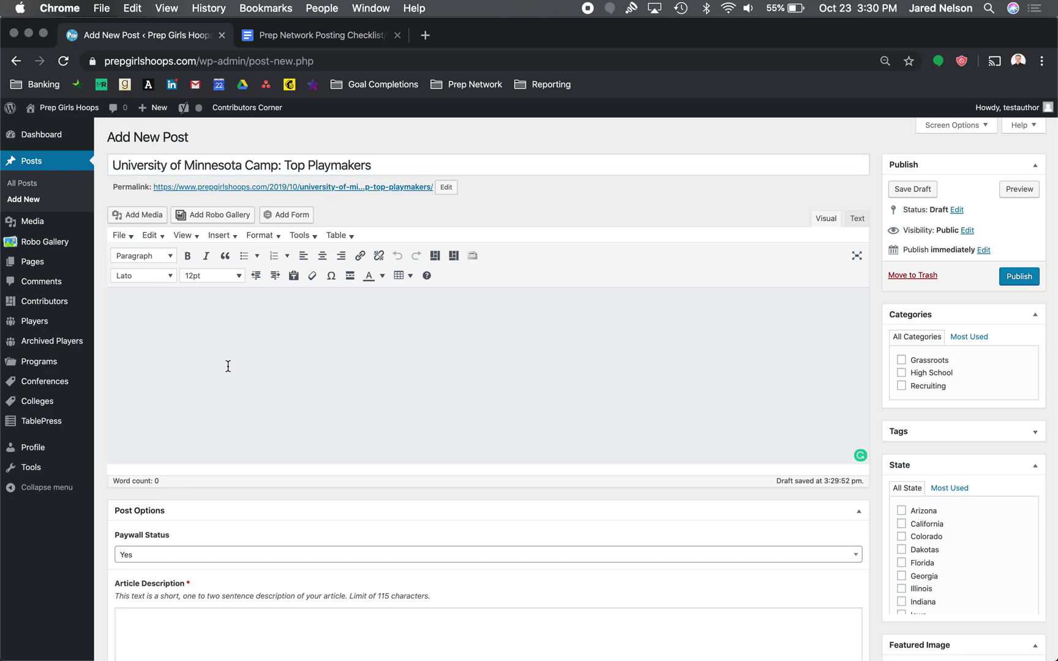
type("Intro.")
key("BackSpace")
type(". The boyd")
key("BackSpace")
key("BackSpace")
type("dy of the story goes here.")
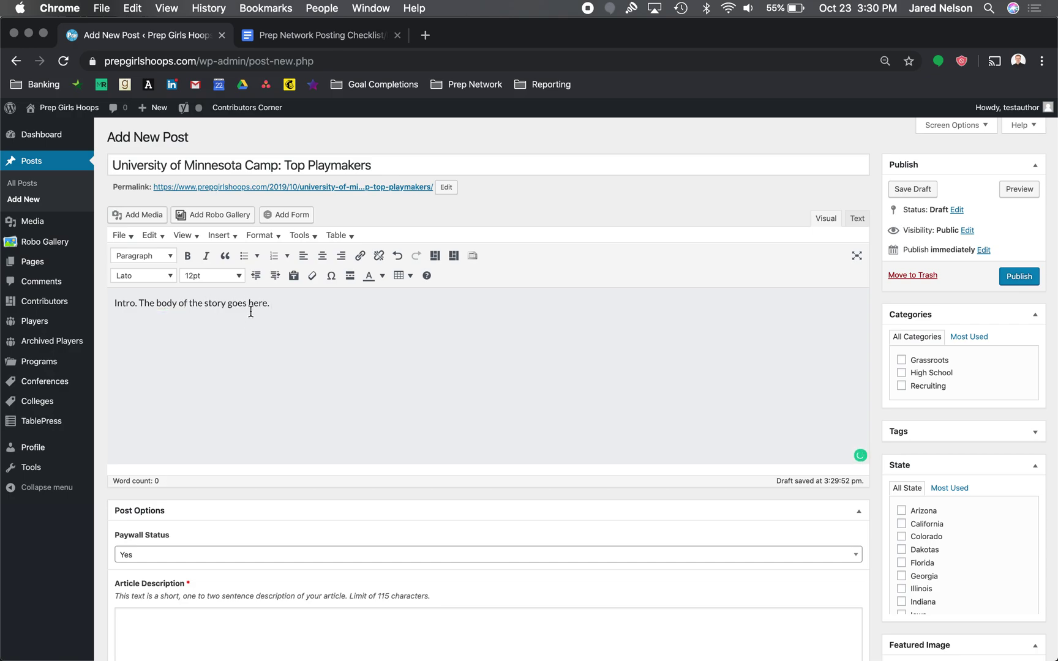
- Paste the placeholder text eleven more times after itself to fill out the body paragraph
key("super+v")
key("super+v")
key("super+v")
key("super+v")
key("super+v")
key("super+v")
key("super+v")
key("super+v")
key("super+v")
key("super+v")
key("super+v")
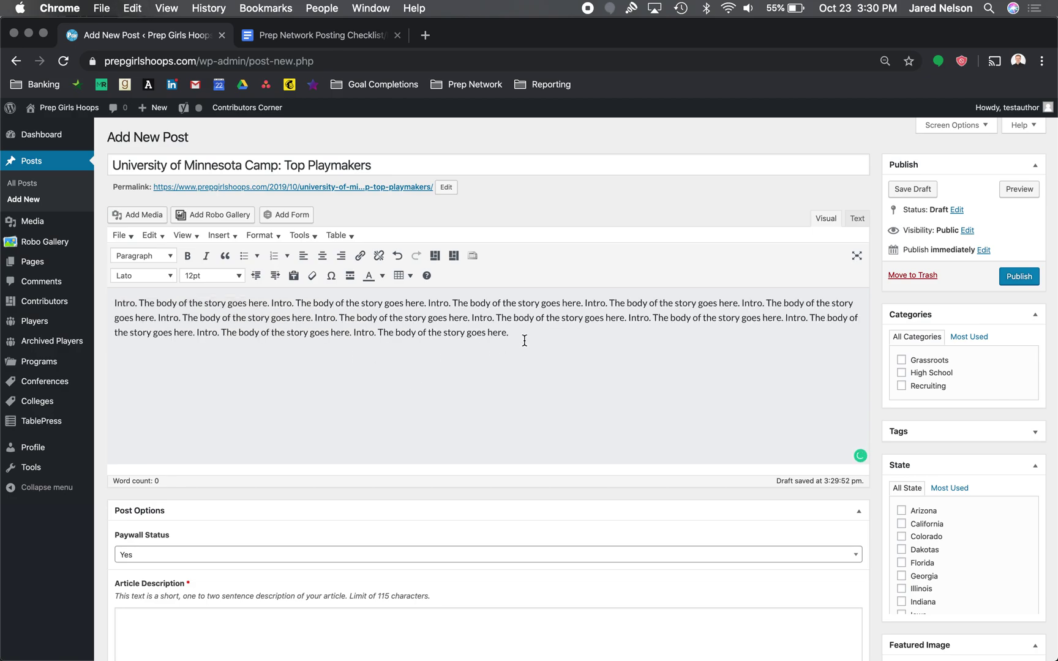
- Add a misspelled test word at the end of the body, view its Grammarly suggestion and remove the word
type("asfb")
mouse_move(523, 332)
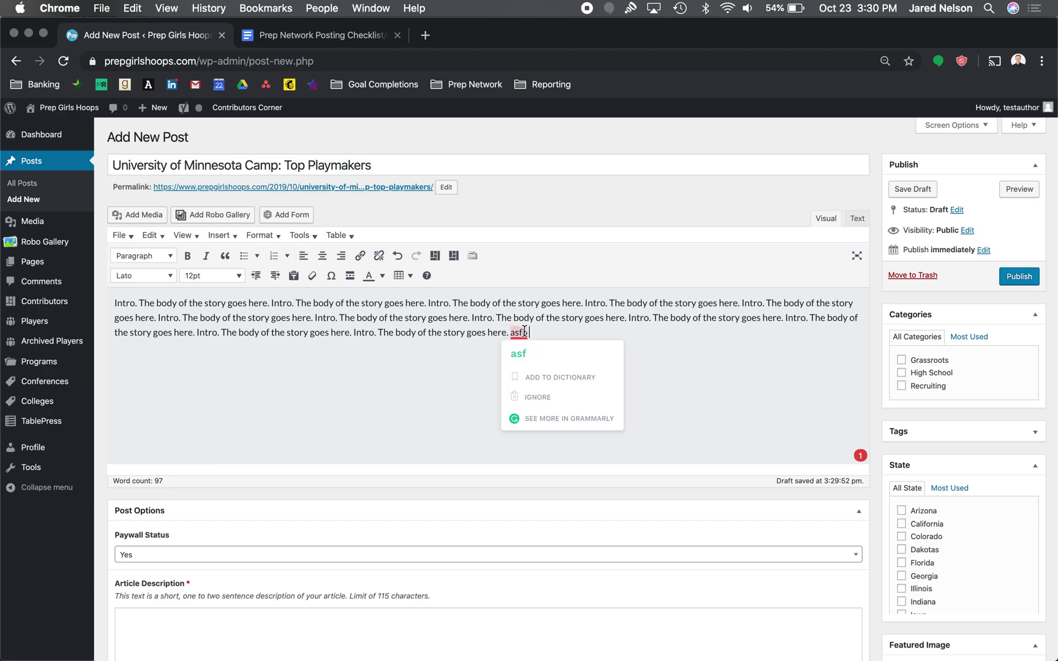
key("BackSpace")
key("BackSpace")
key("BackSpace")
key("BackSpace")
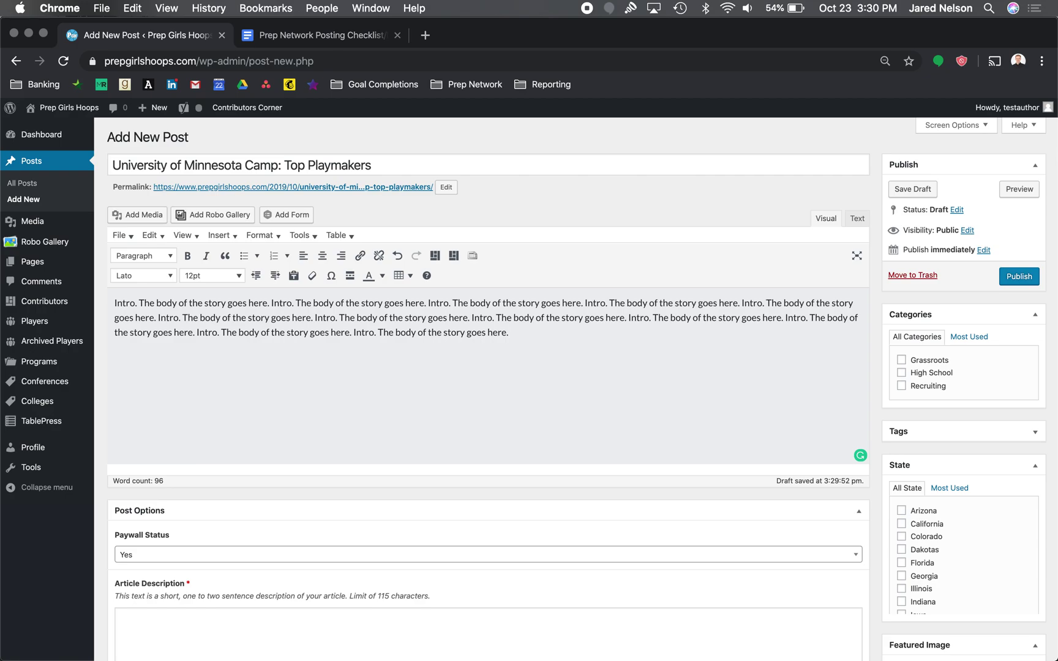
- Add the test word "grammarly" at the end of the body paragraph and remove it
mouse_move(861, 457)
type("grammarly")
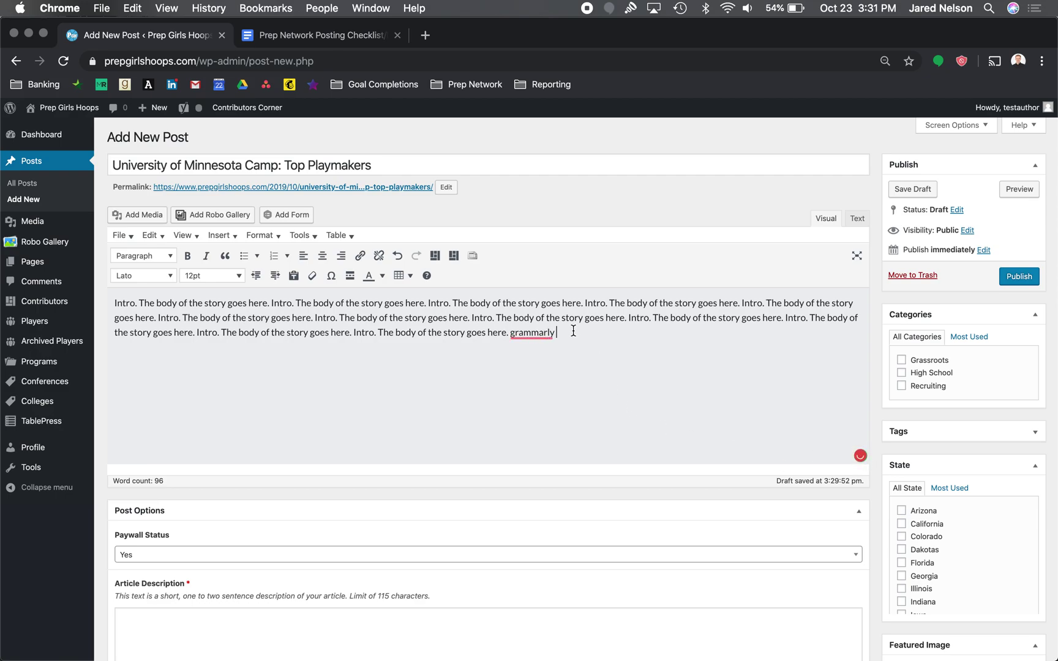
mouse_move(541, 332)
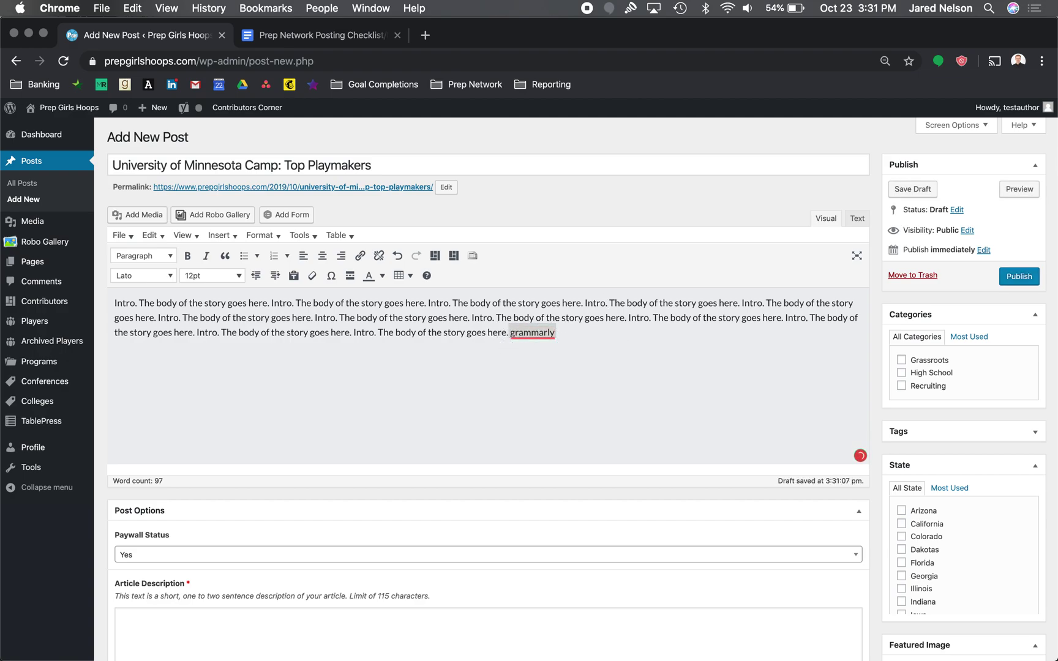
key("BackSpace")
- Write "Player Name - position - school" on a new line below the intro, followed by a line reading "Analysis."
type("Player Name - position - school")
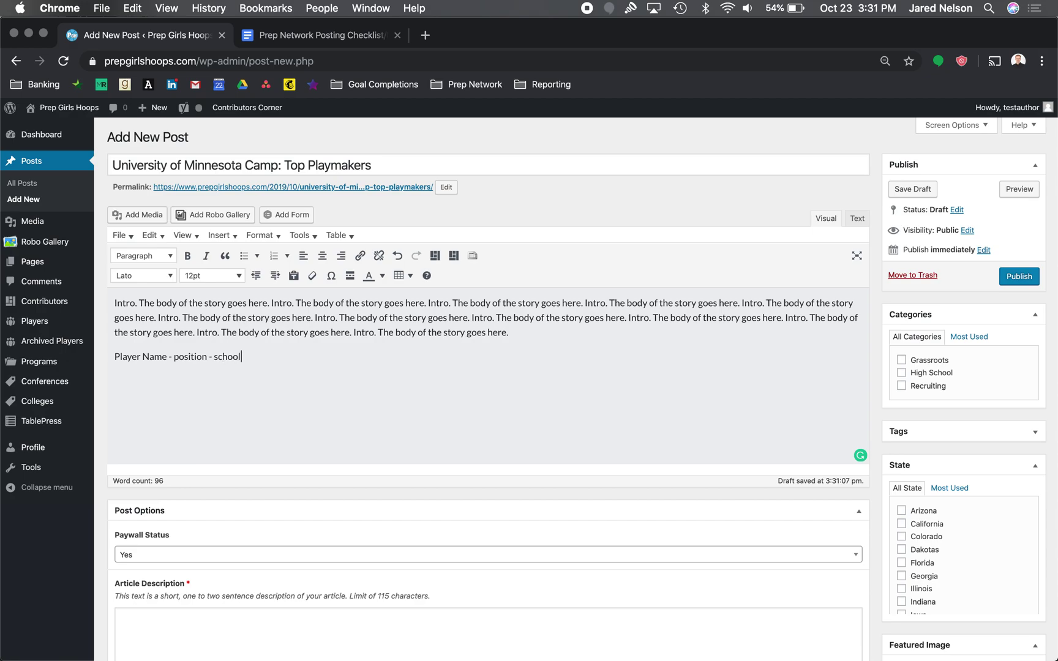
key("BackSpace")
type("Analysi")
- Copy "Analysis." and paste it along the same line until the word appears eighteen times
double_click(135, 380)
triple_click(135, 380)
key("super+c")
left_click(167, 379)
key("super+v")
key("super+v")
key("super+v")
key("super+v")
key("super+v")
key("super+v")
key("super+v")
key("super+v")
key("super+v")
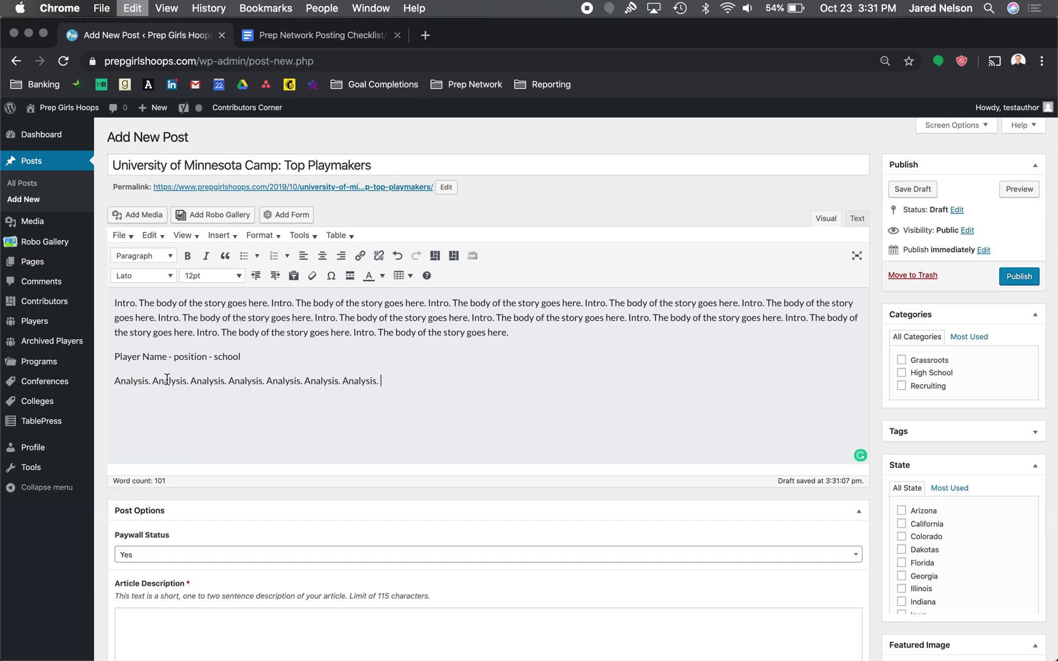
key("super+v")
key("super+v")
key("super+v")
key("super+v")
key("super+v")
key("super+v")
key("super+v")
key("super+v")
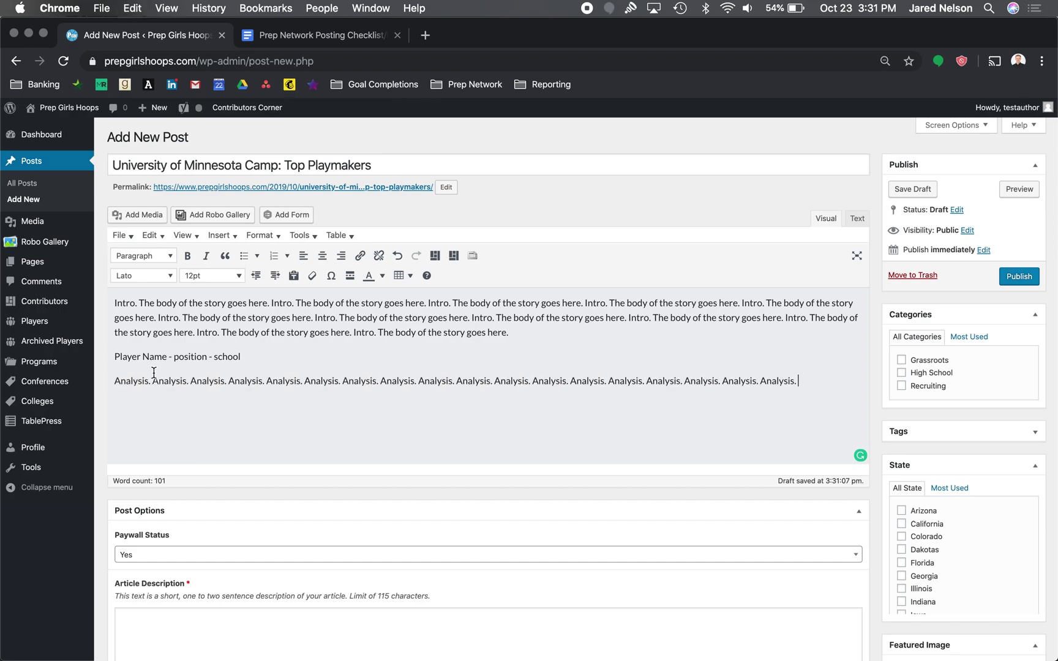
- Copy the player heading with its analysis line and paste the pair four more times below, making five player sections
left_click_drag(813, 383, 813, 346)
key("super+c")
left_click(805, 380)
key("super+v")
key("super+v")
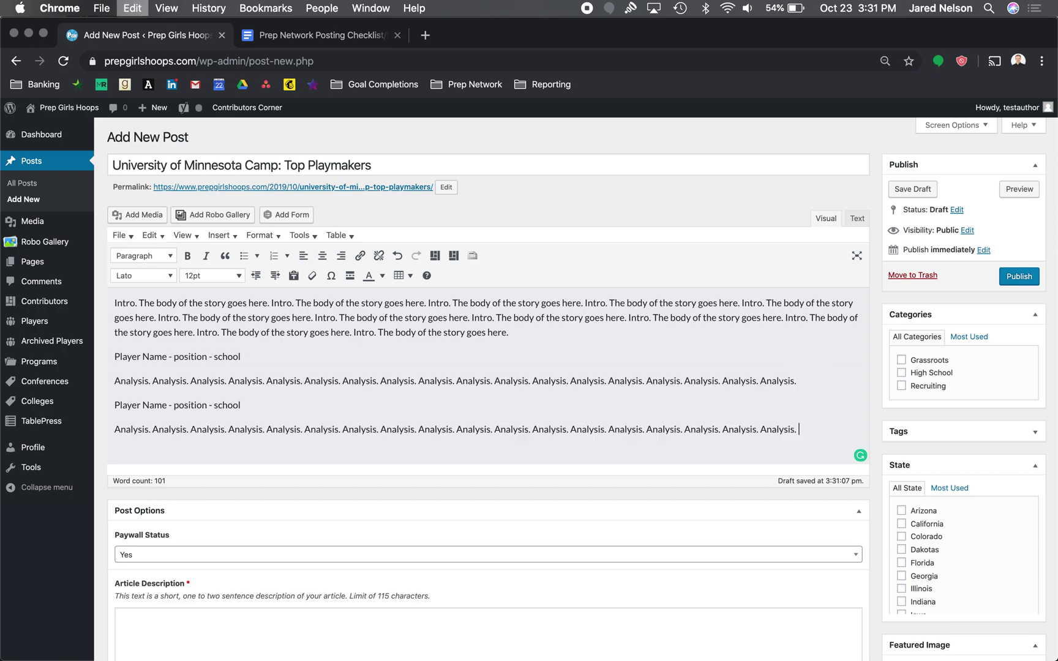
key("super+v")
key("super+v")
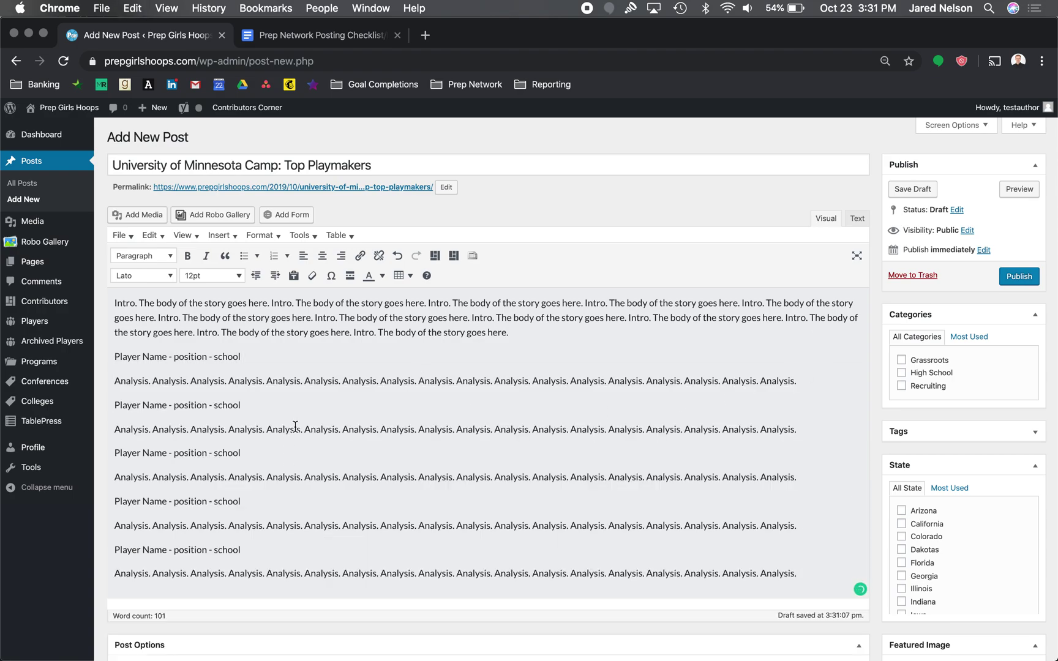
- Bold all five "Player Name - position - school" heading lines
triple_click(139, 354)
key("super+b")
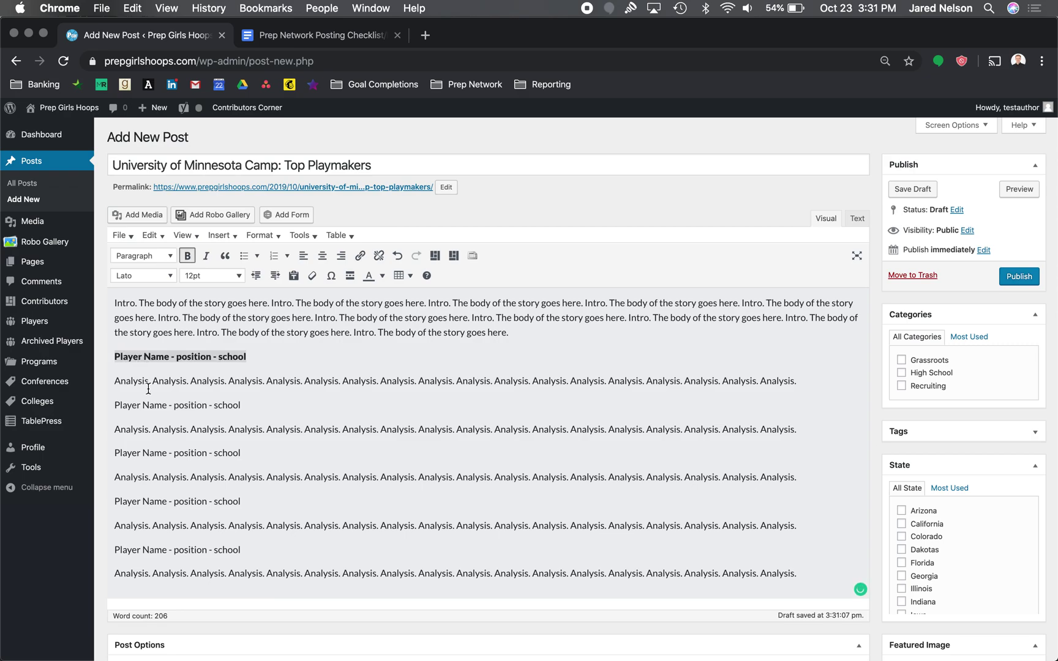
triple_click(157, 407)
key("super+b")
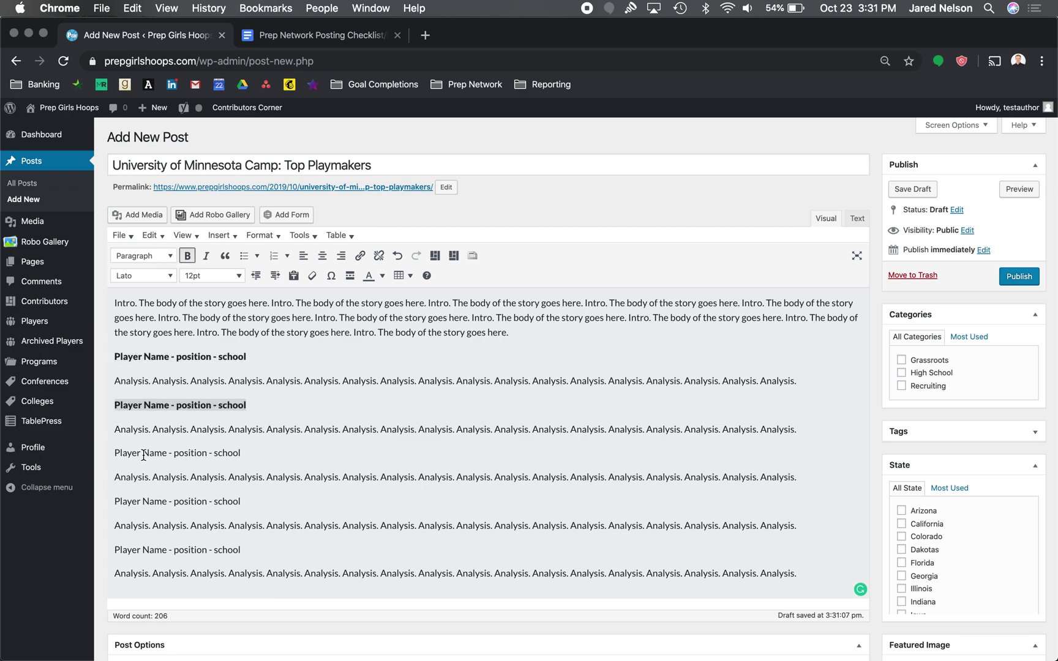
triple_click(144, 453)
key("super+b")
triple_click(144, 501)
key("super+b")
triple_click(159, 550)
key("super+b")
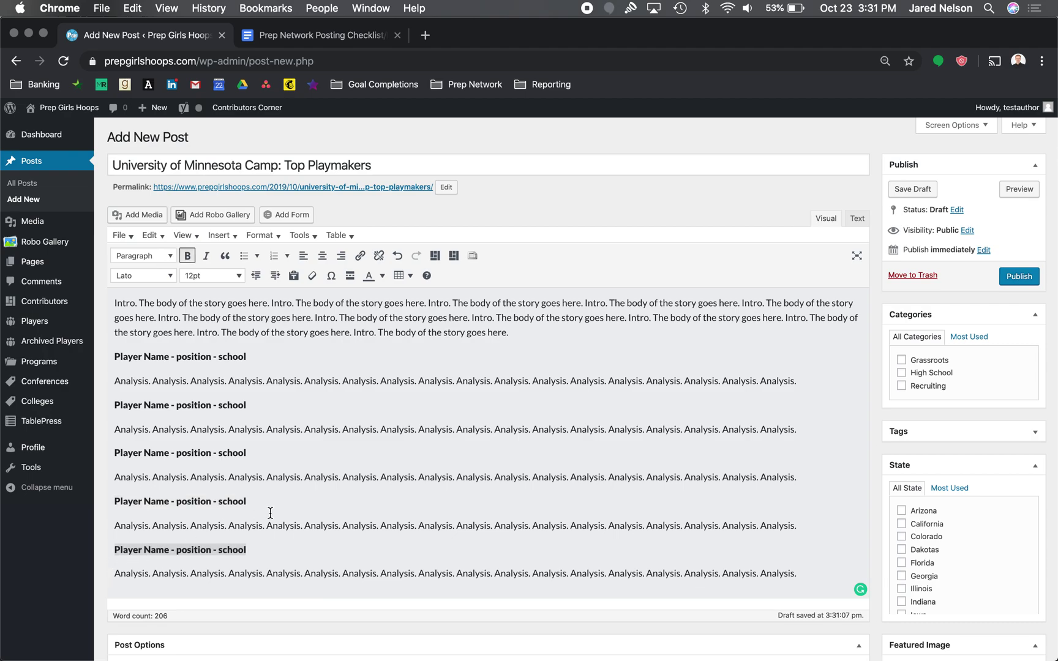
key("Up")
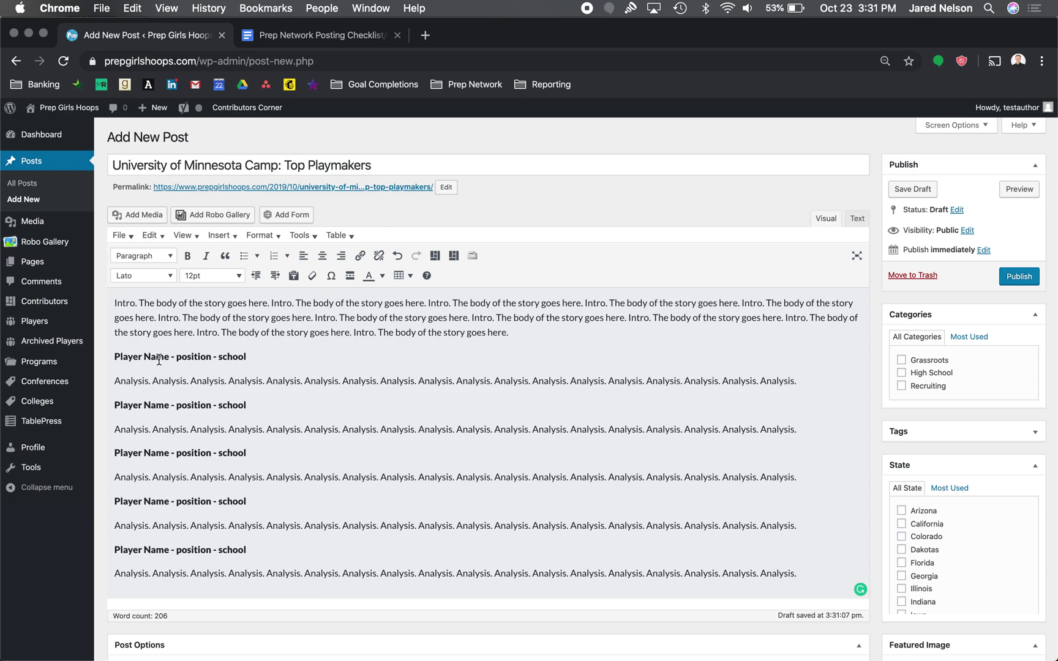
- Try bright cyan as the text color of "Player Name" in the first player heading
left_click_drag(169, 357, 114, 357)
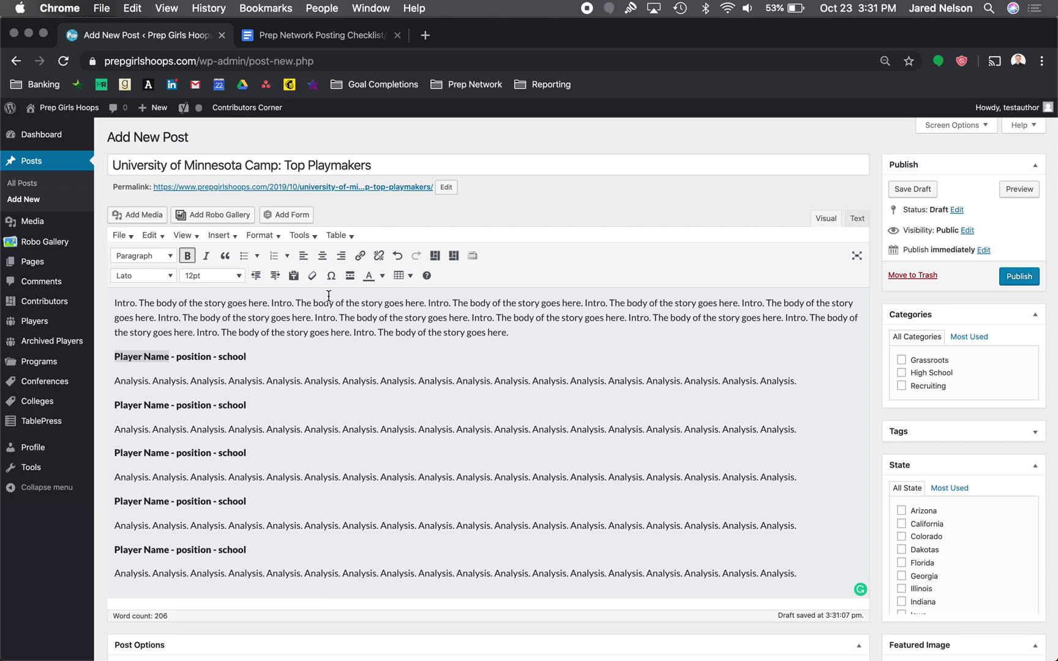
left_click(381, 276)
left_click(374, 328)
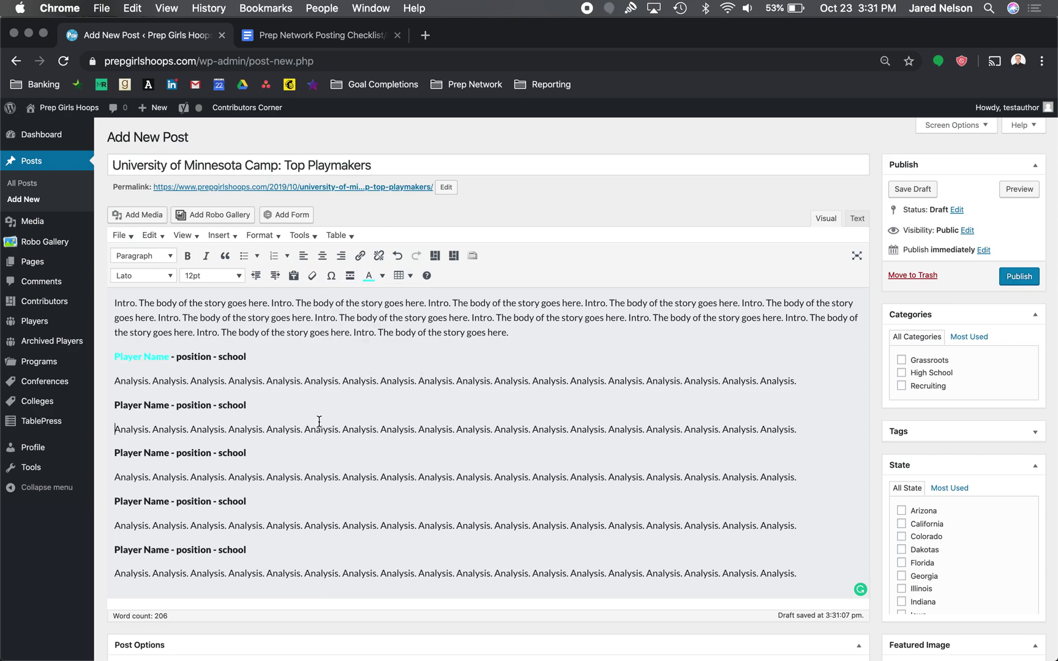
- Set the text color of "Player Name" in the first player heading to turquoise
left_click_drag(115, 357, 170, 357)
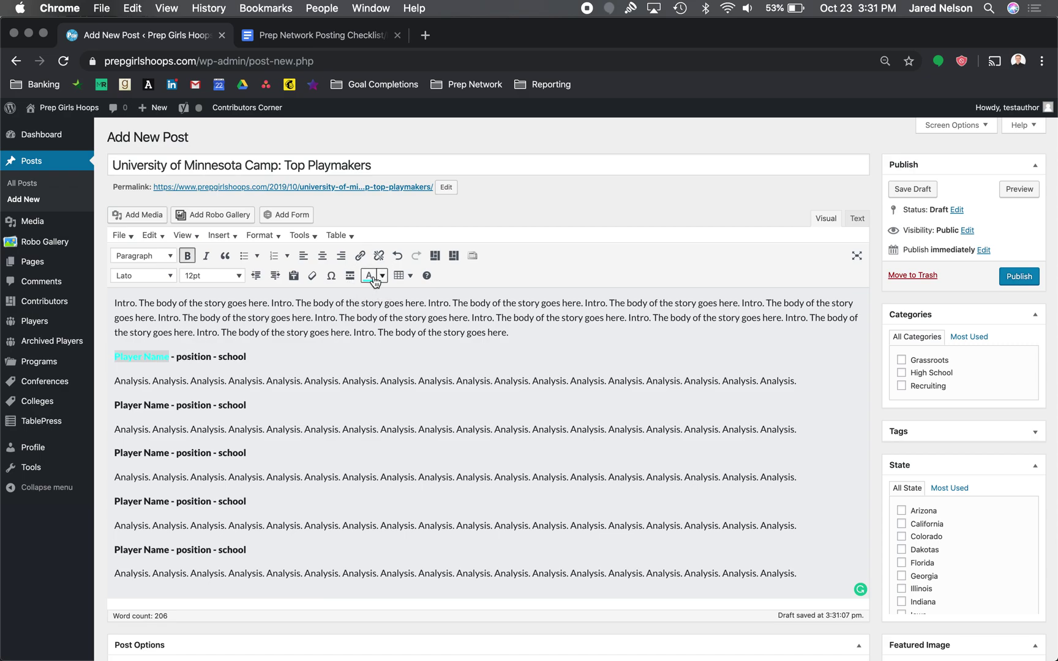
left_click(381, 276)
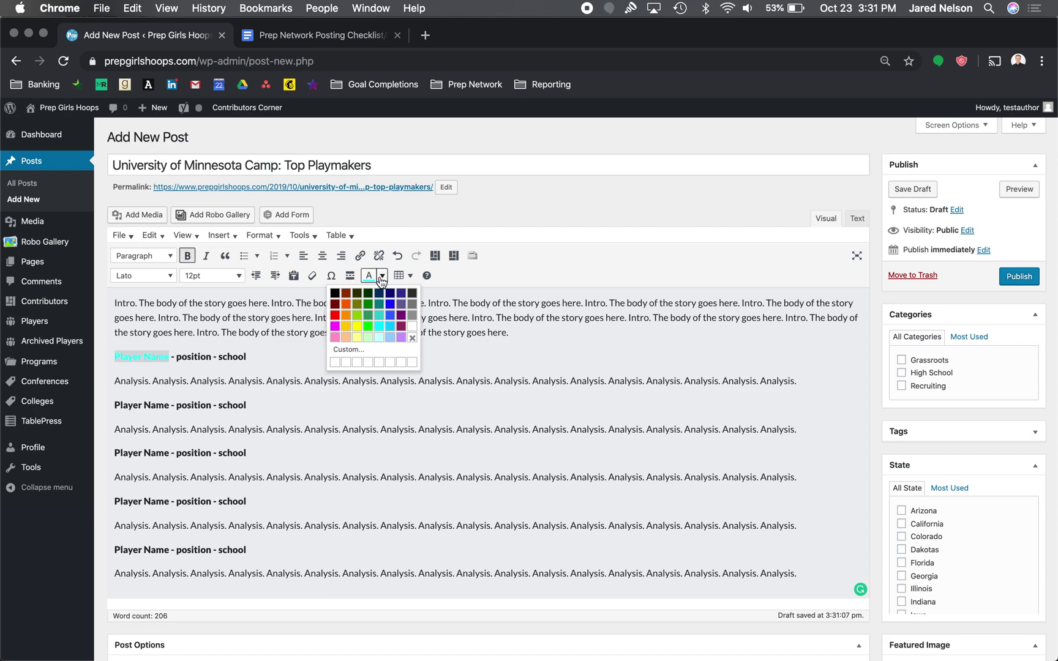
left_click(382, 322)
left_click(378, 312)
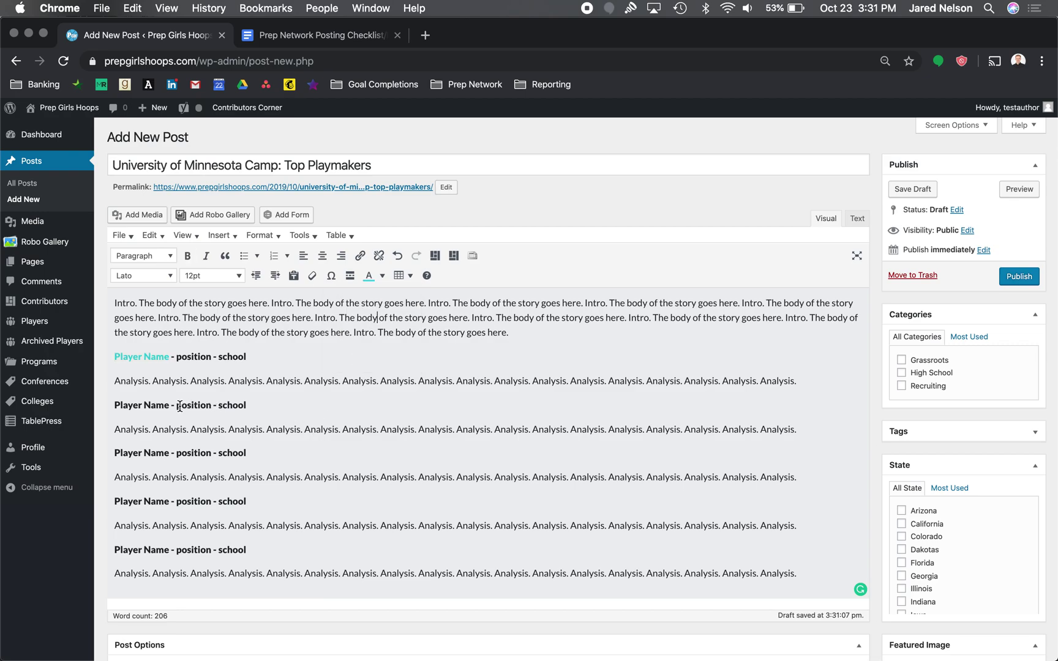
- Apply the same turquoise text color to "Player Name" in the other four player headings
left_click_drag(169, 405, 107, 407)
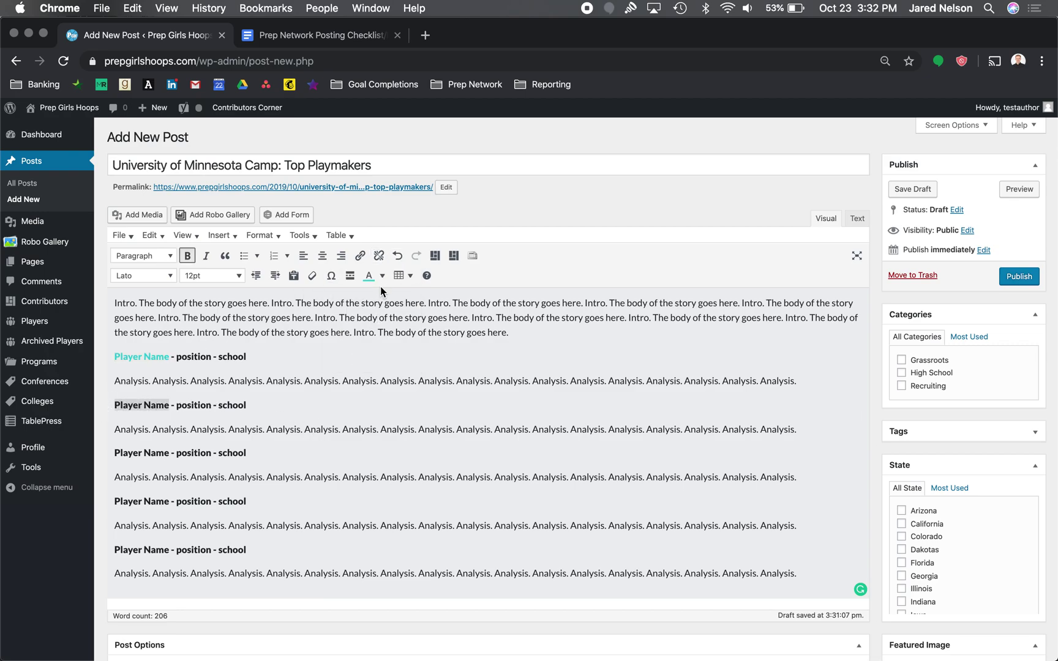
left_click(368, 276)
left_click_drag(169, 452, 110, 453)
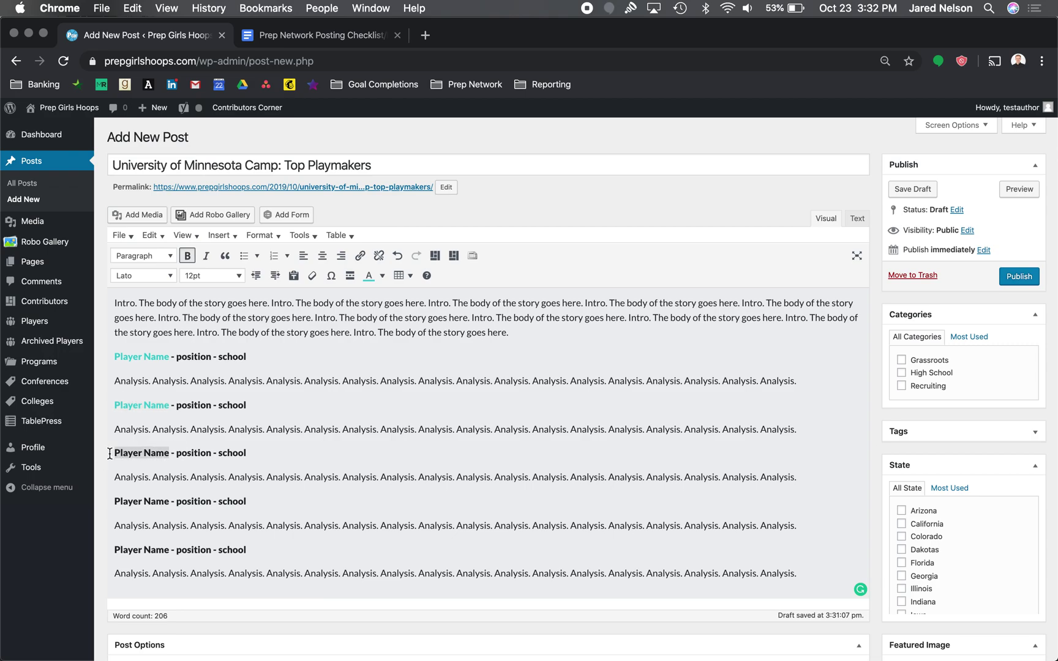
left_click(369, 275)
left_click_drag(169, 504, 111, 502)
left_click(370, 275)
left_click_drag(169, 549, 105, 550)
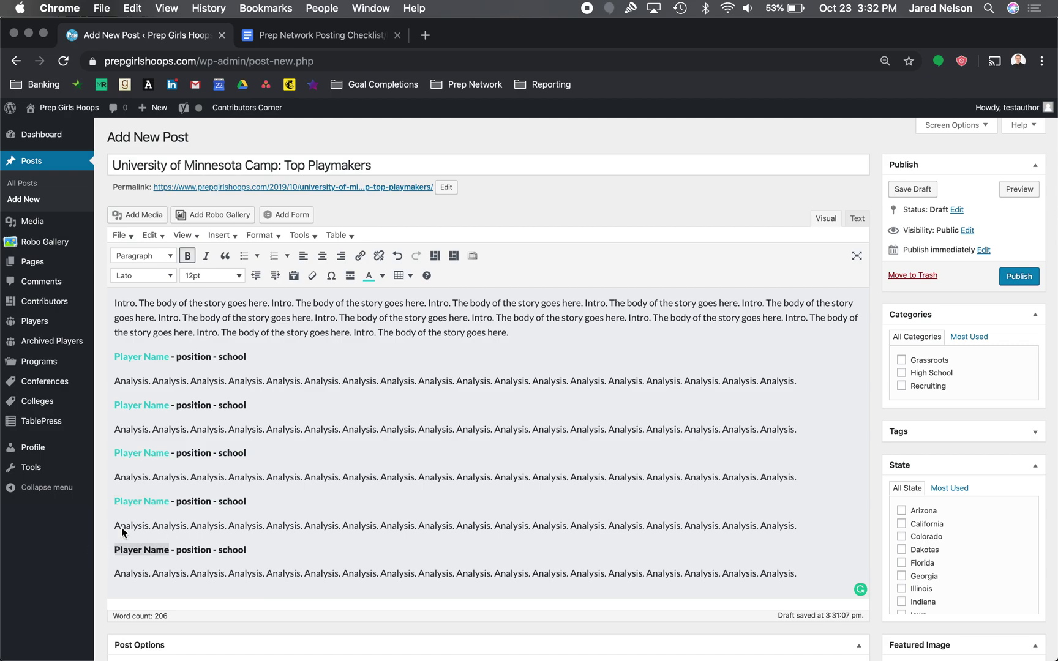
left_click(369, 275)
left_click(349, 528)
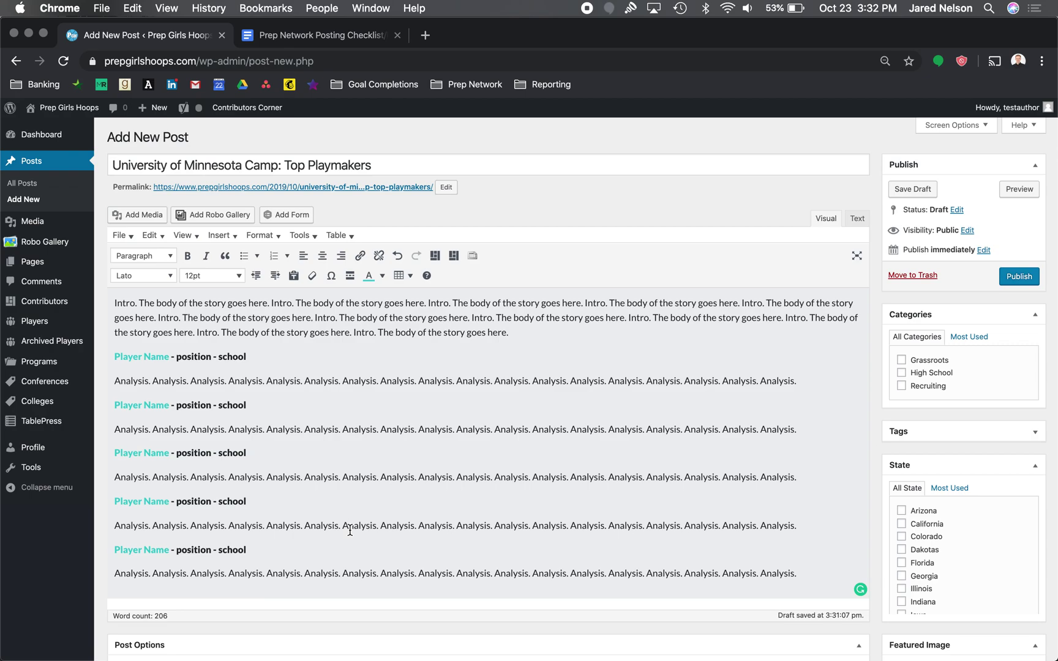
- Place the insertion point before the first player heading and open the file upload for adding media
left_click(116, 362)
left_click(256, 397)
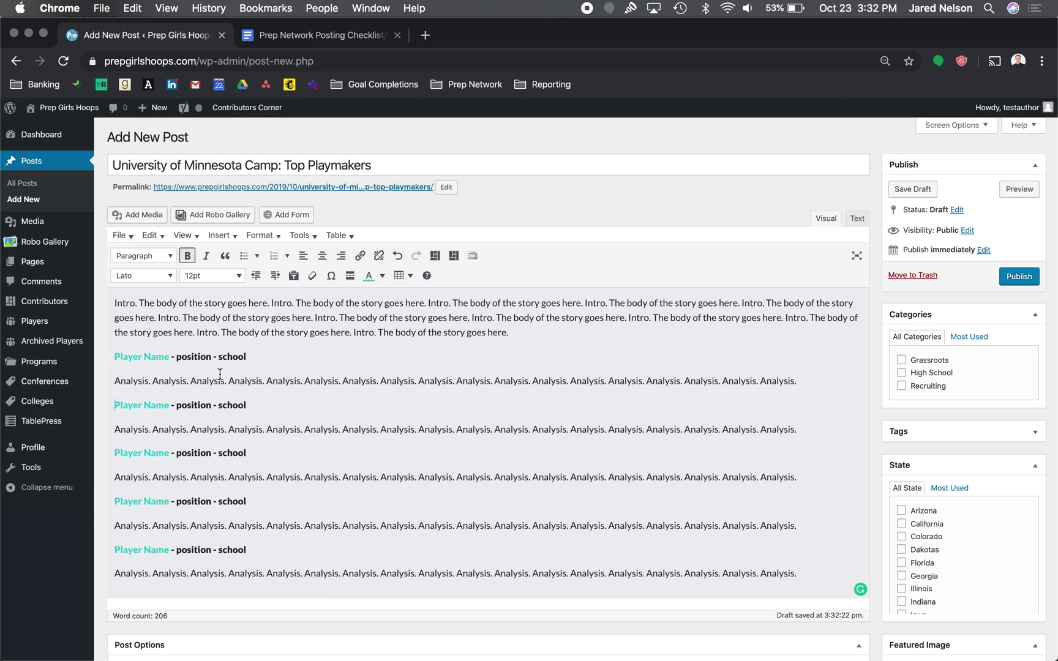
left_click(115, 356)
left_click(145, 215)
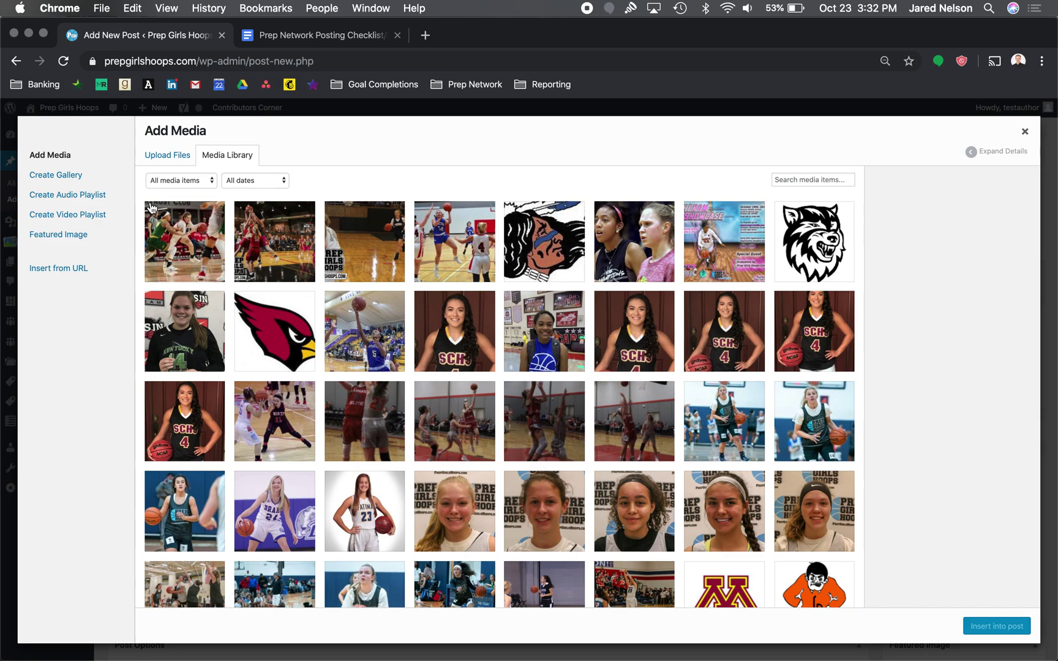
left_click(169, 155)
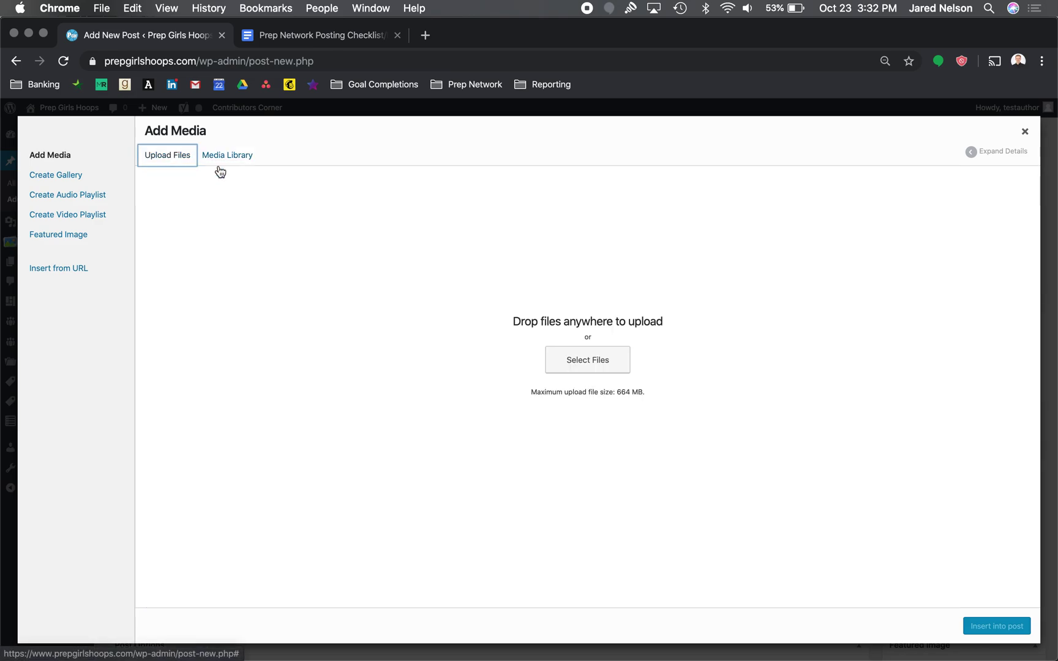
left_click(591, 365)
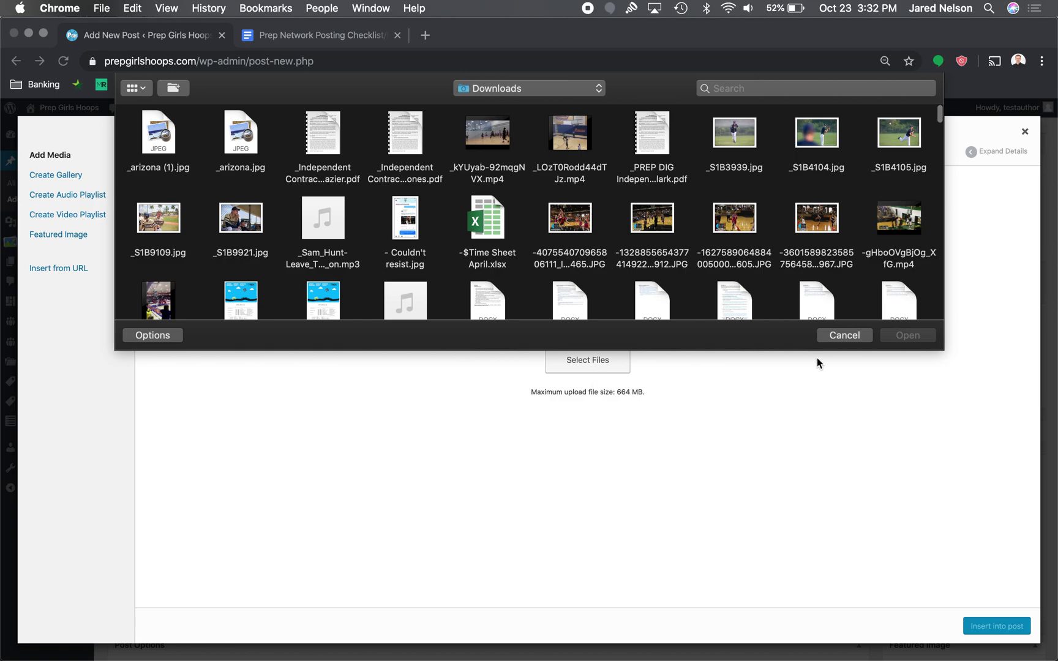
left_click(845, 336)
left_click(597, 360)
left_click(564, 220)
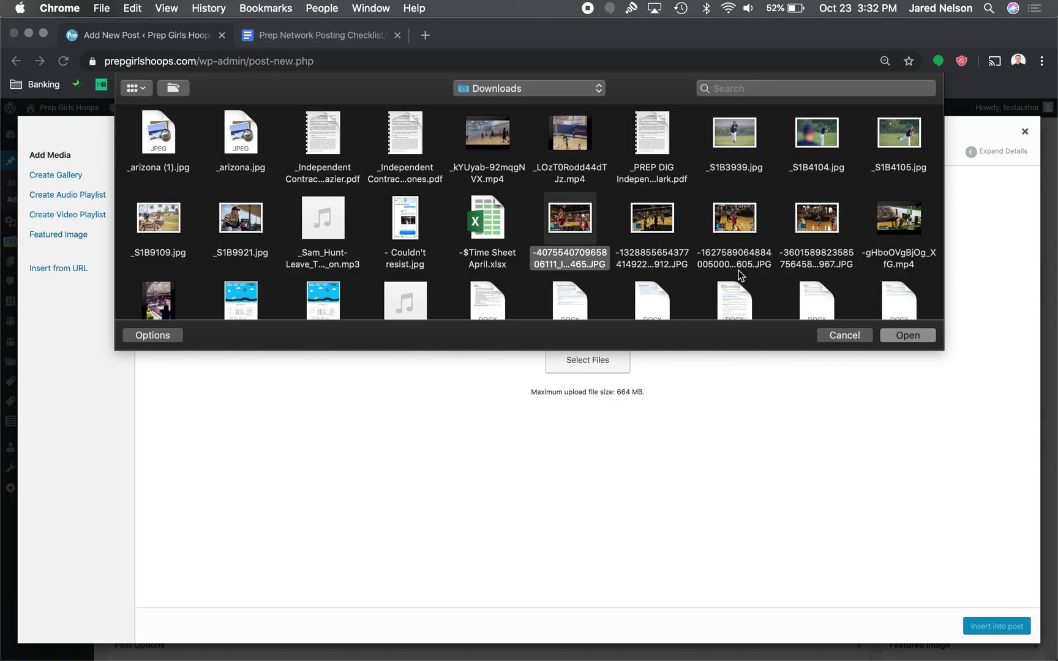
left_click(723, 218)
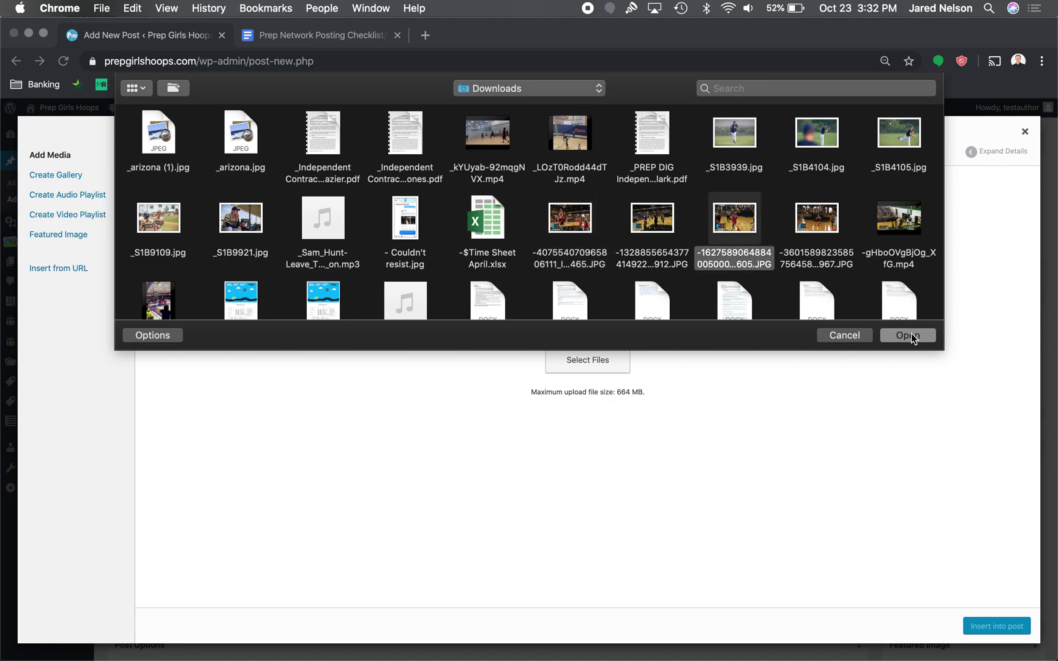
left_click(909, 336)
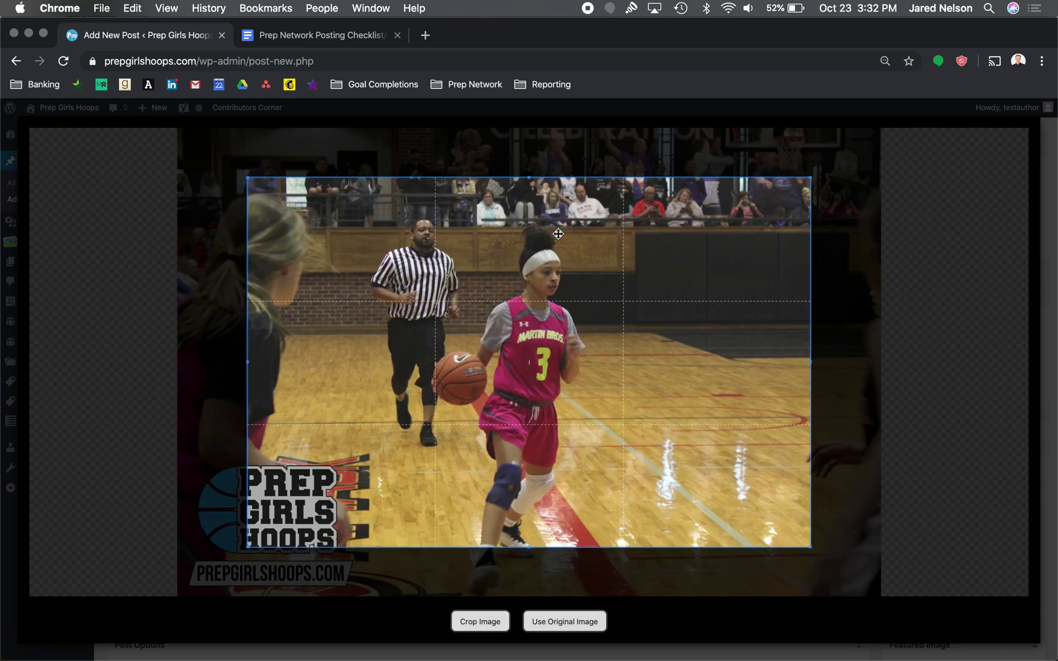
- Move the crop frame to the photo's upper-left corner and enlarge it to cover nearly the whole image
left_click_drag(532, 414, 253, 37)
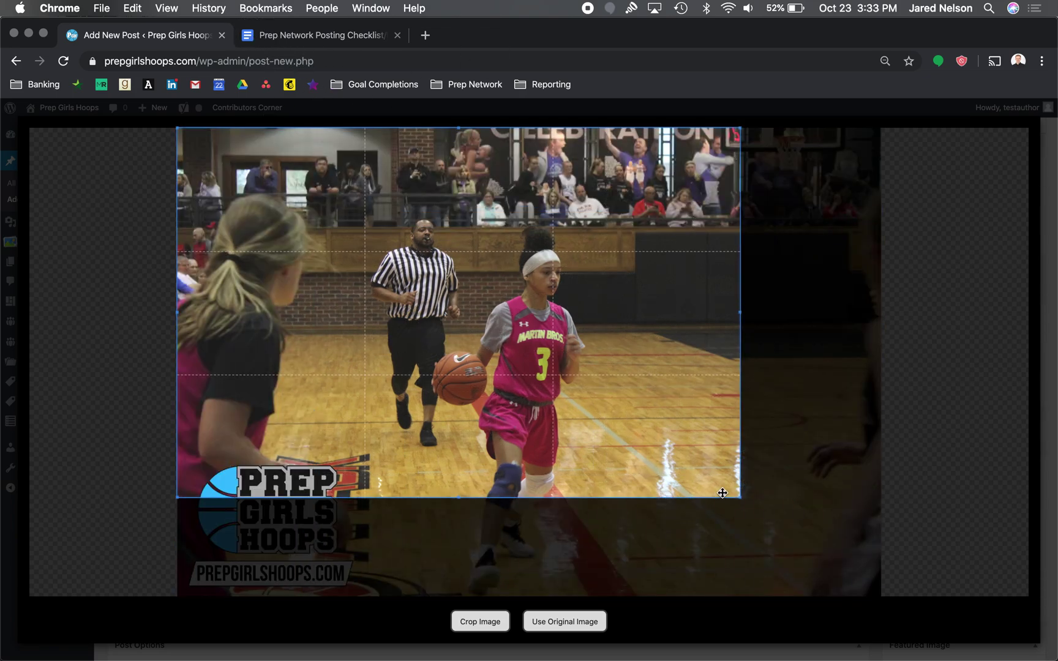
left_click_drag(740, 494, 965, 623)
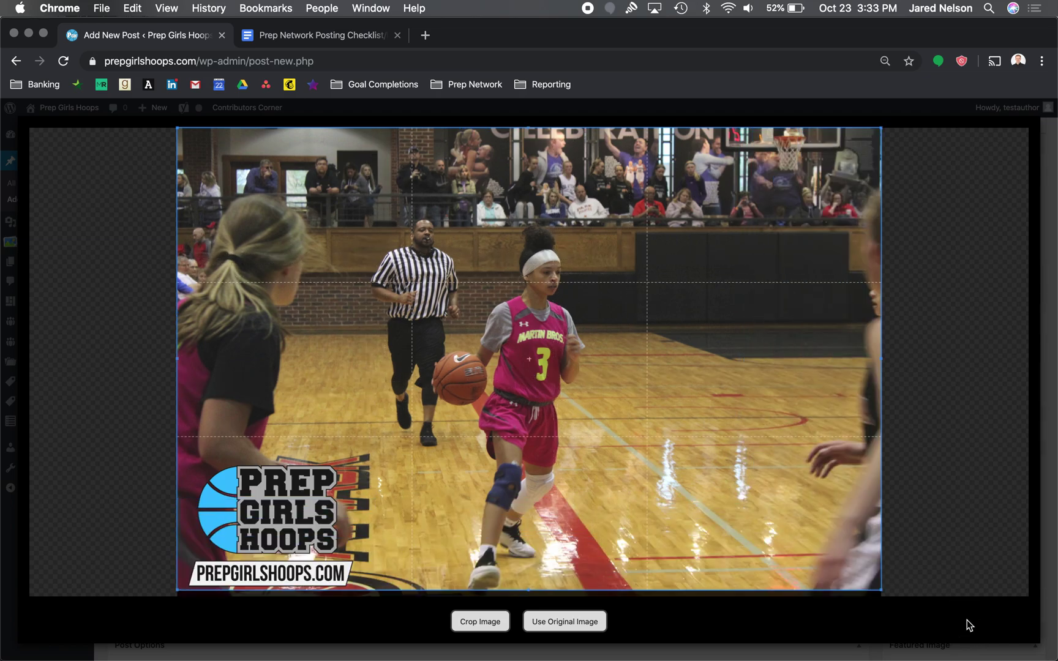
- Load prepgirlshoops.com/minnesota in a new browser tab
left_click(425, 35)
type("prephoops.com/")
key("BackSpace")
key("BackSpace")
key("BackSpace")
key("BackSpace")
key("BackSpace")
key("BackSpace")
key("BackSpace")
key("BackSpace")
key("BackSpace")
key("BackSpace")
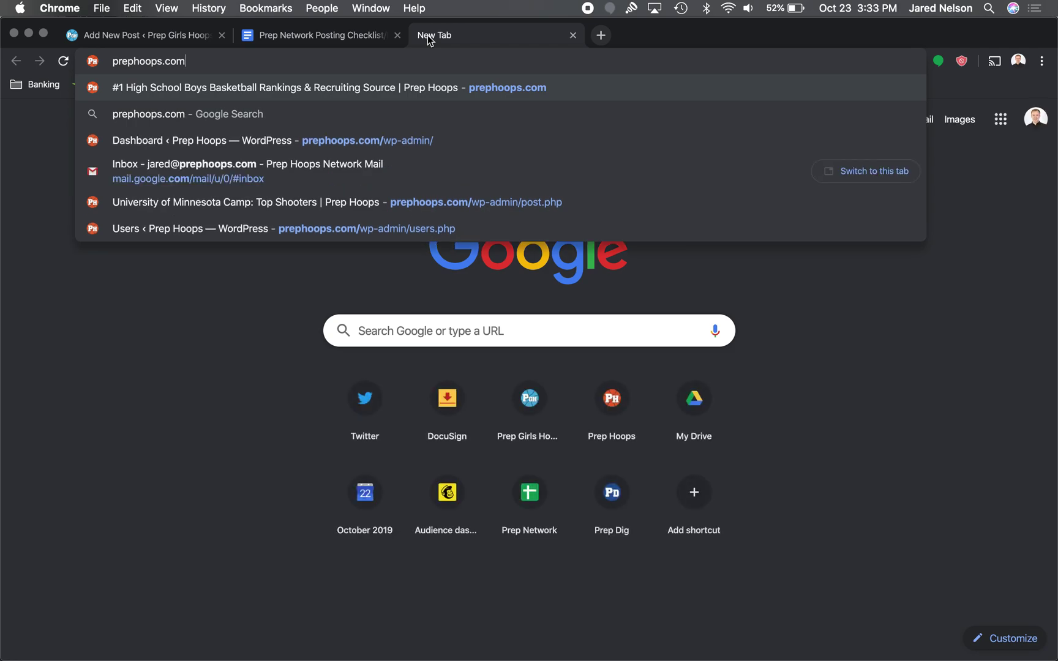
type("girlshoops.com/minneso")
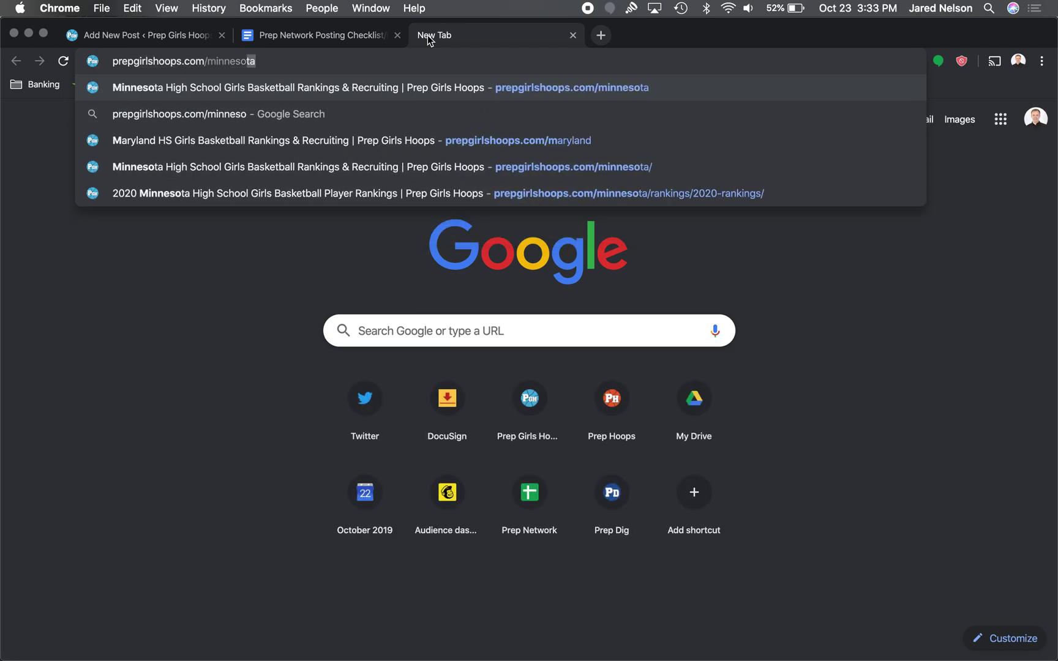
key("Return")
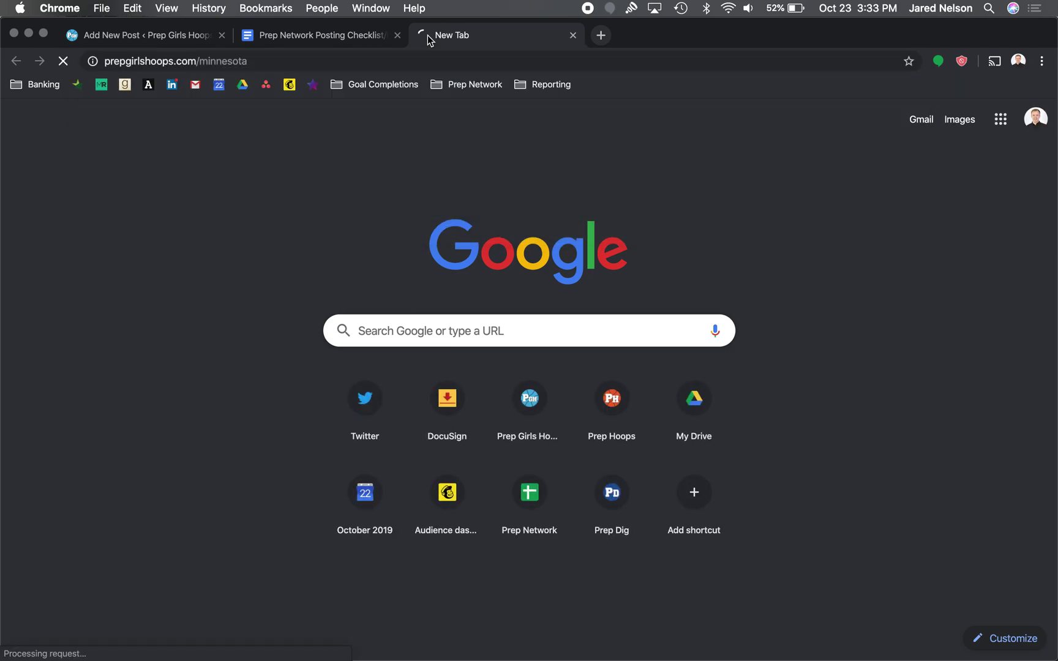
- Examine how article images are displayed on the Minnesota page, and return to the post's photo crop
key("super+1")
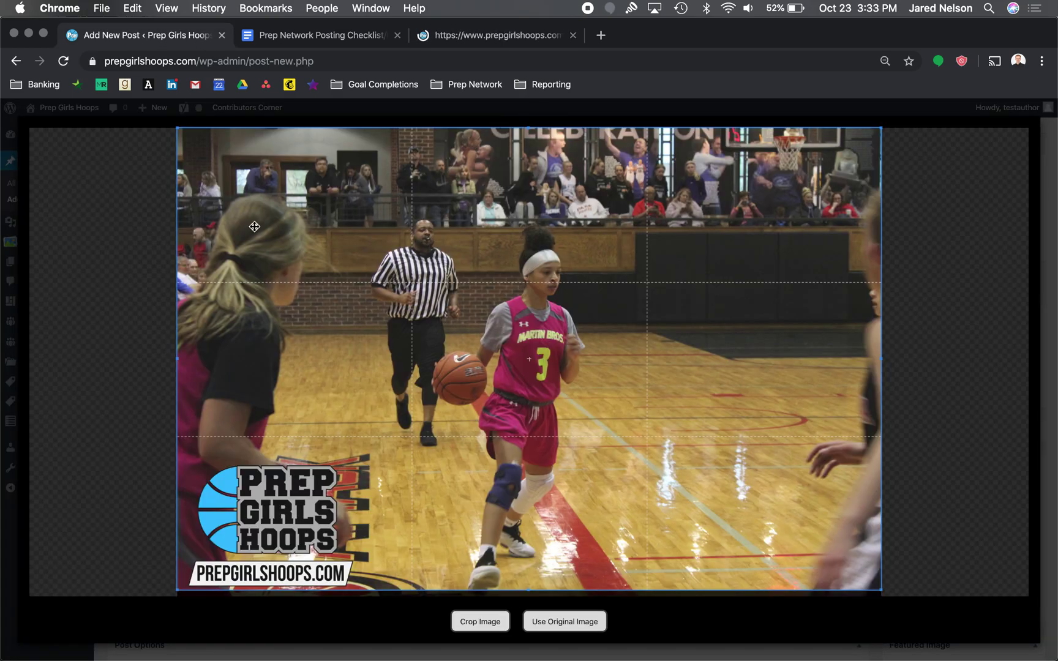
left_click(490, 35)
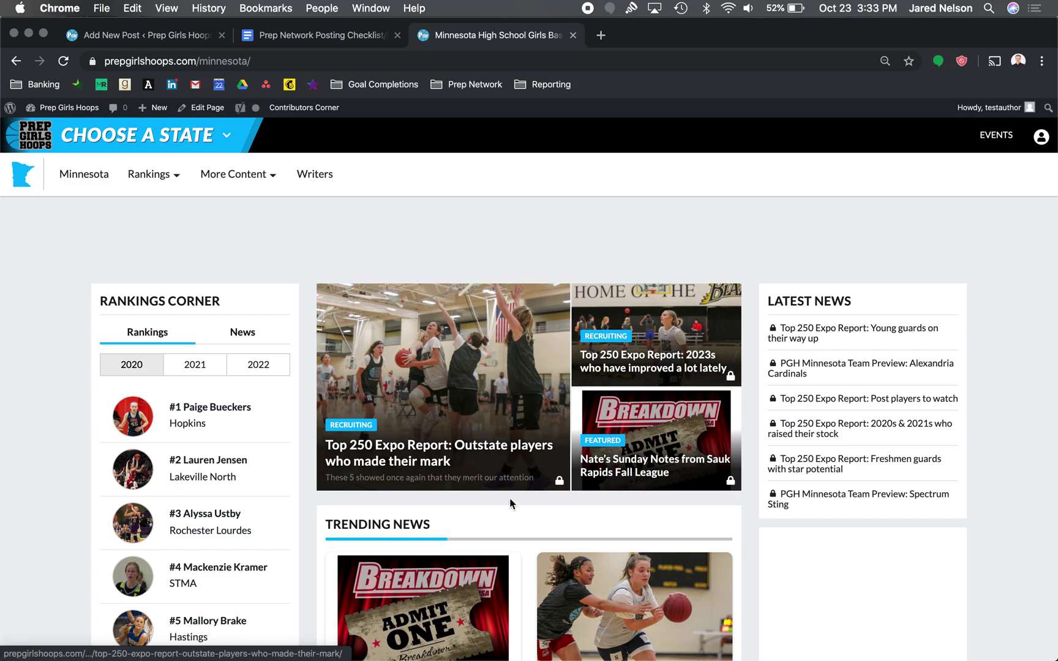
left_click(147, 35)
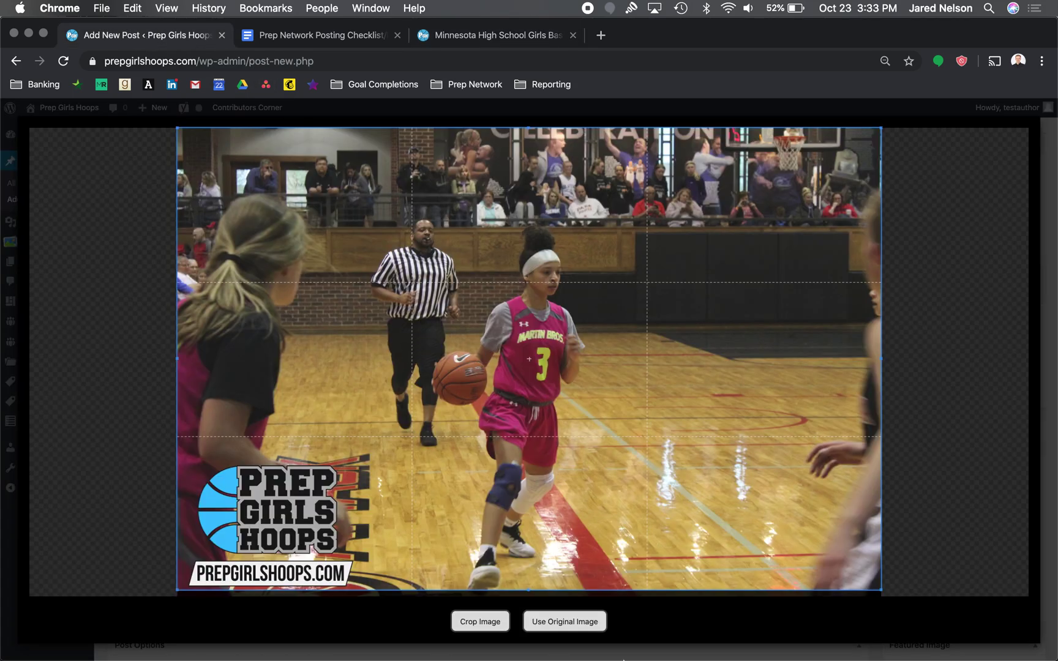
- Crop the uploaded photo to the chosen frame and look through the media library
left_click(469, 623)
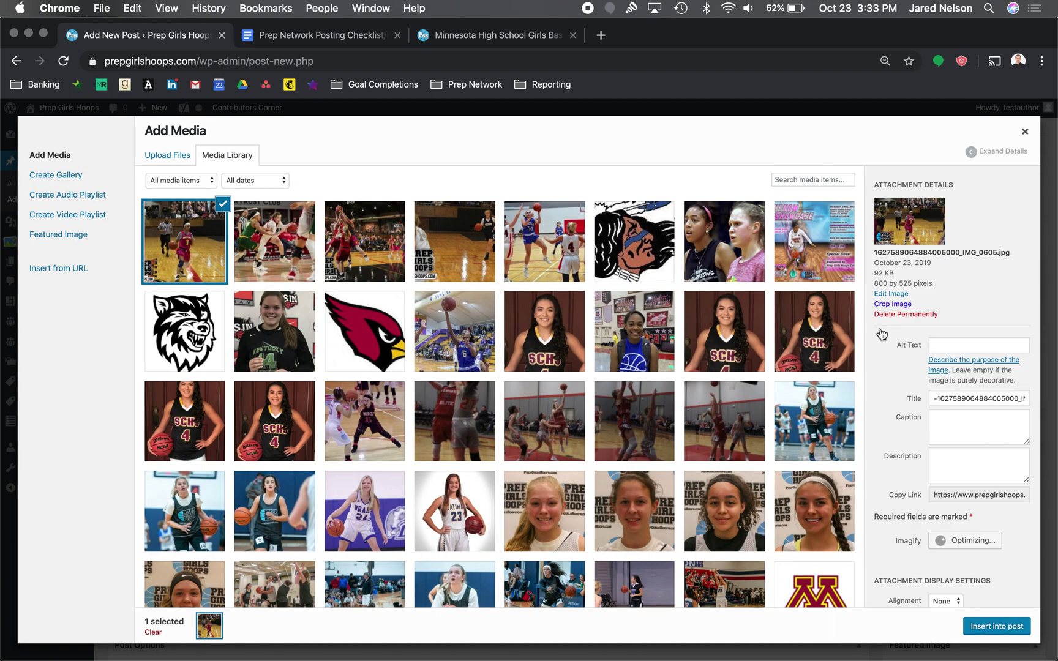
triple_click(964, 397)
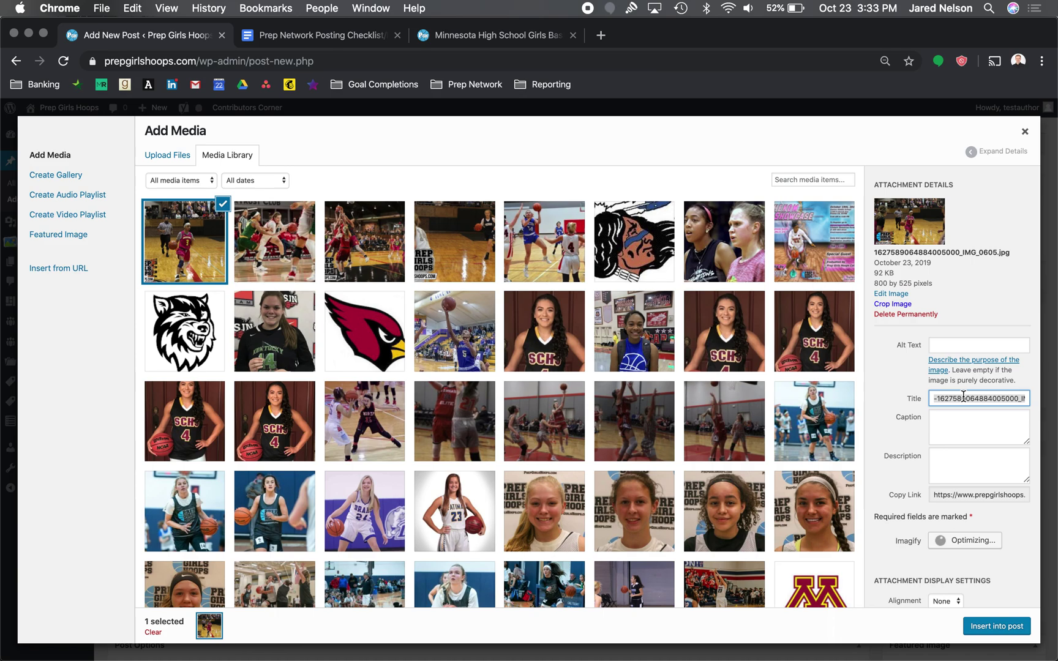
left_click(810, 184)
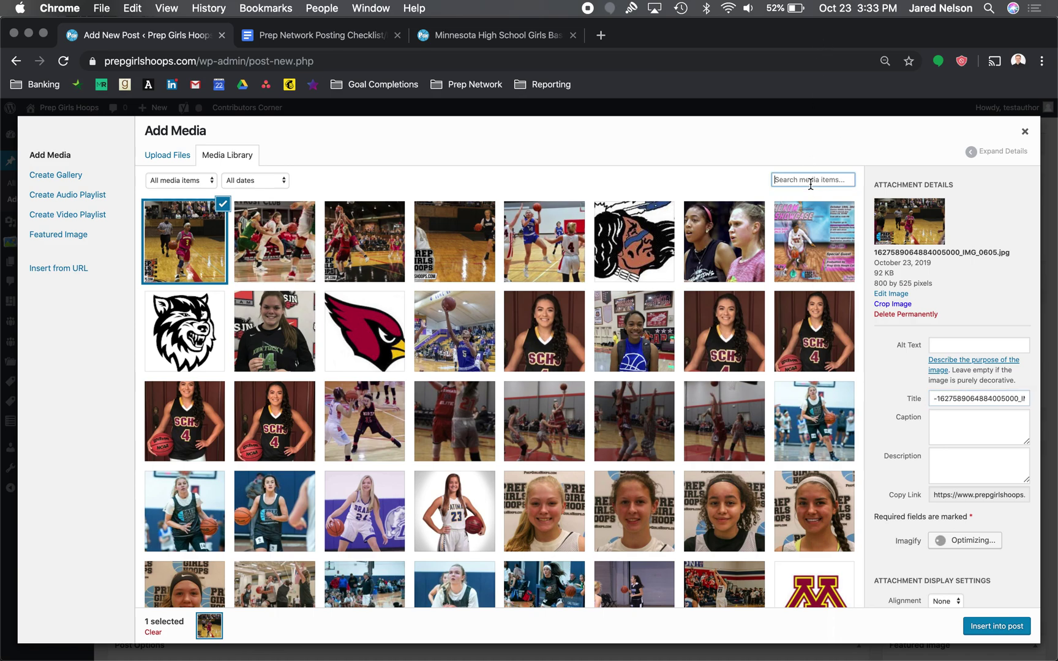
scroll(615, 423, "down", 5)
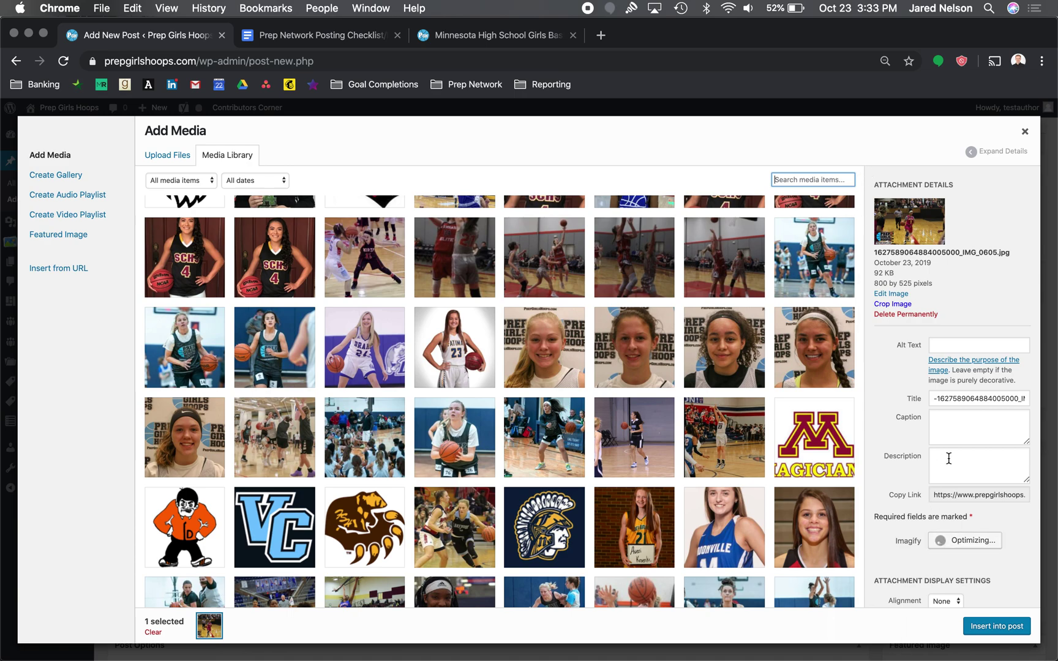
- Caption the uploaded photo "Player A runs the point for her squad"
left_click(957, 400)
left_click(955, 430)
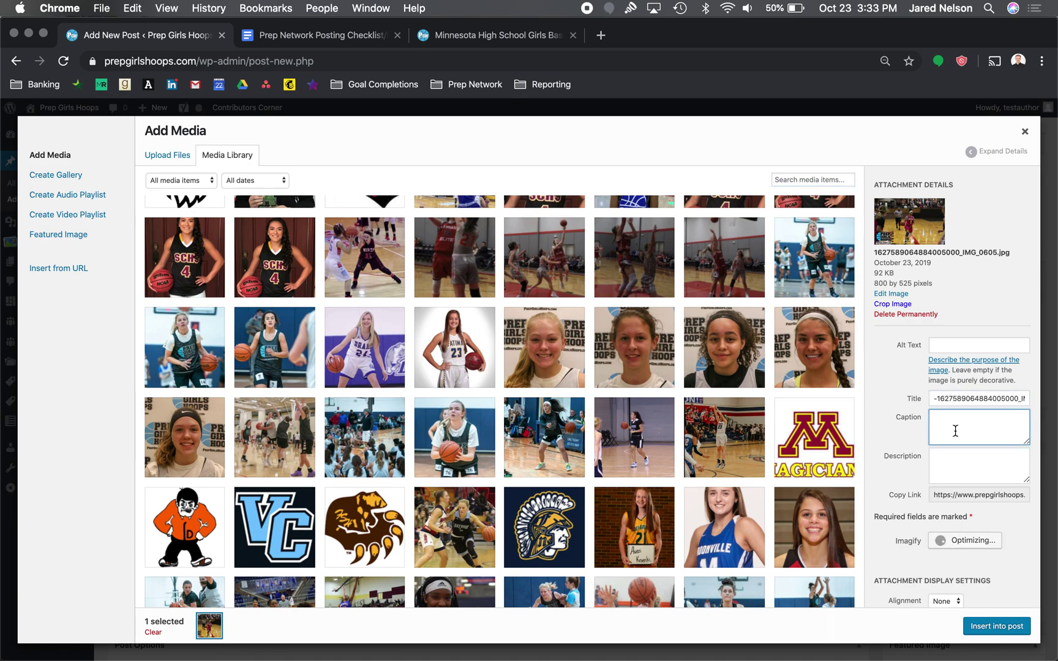
left_click(948, 396)
left_click(949, 417)
type("Player A runs the point for her squad")
- Clear the uploaded photo's title
left_click(959, 394)
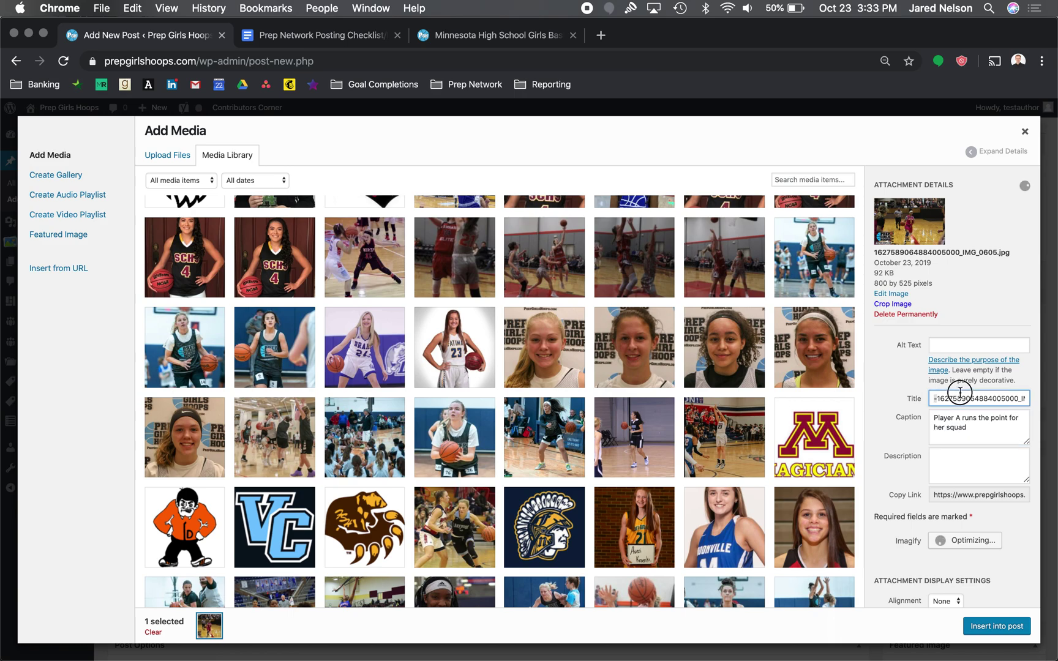
key("super+a")
key("BackSpace")
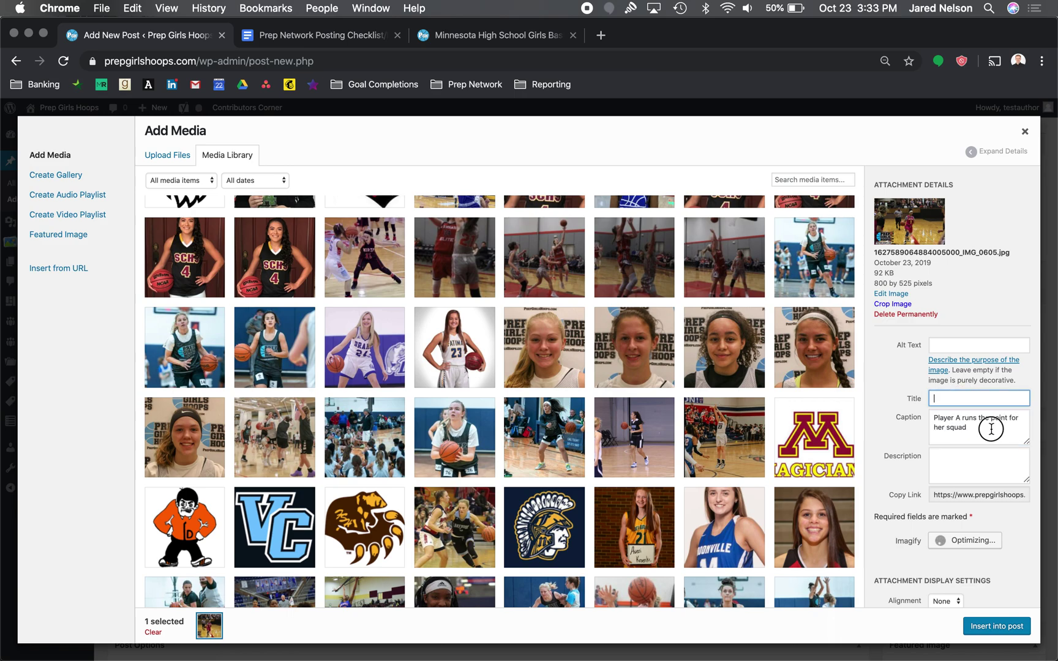
- Extend the caption with "Photo credit:" and the photographer's full name, and insert the photo into the post
left_click(992, 430)
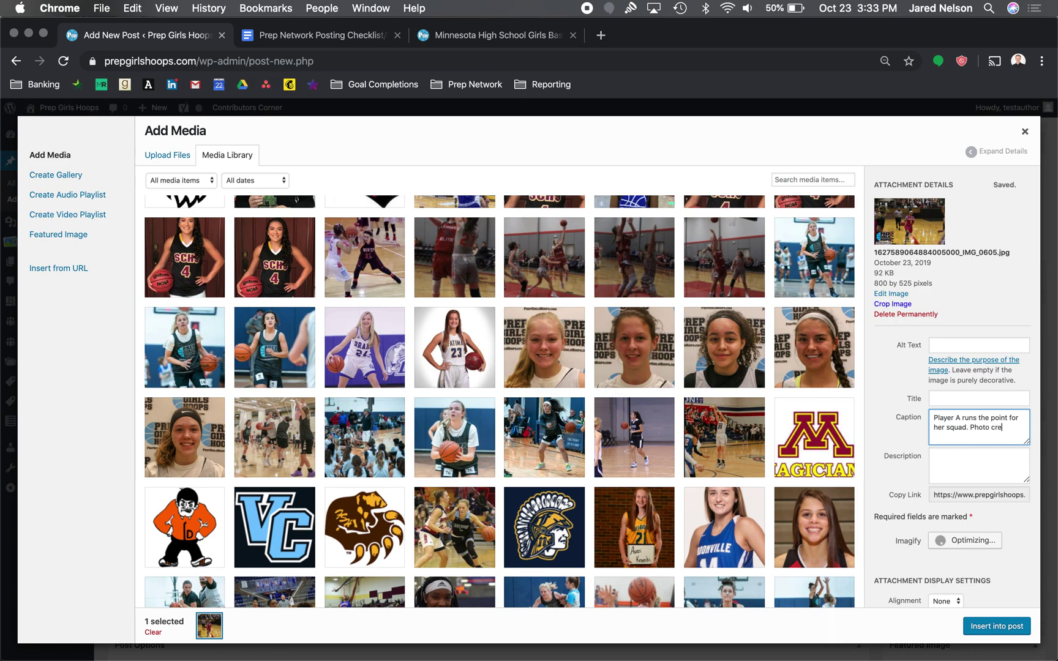
type("Mason Asher")
left_click(986, 623)
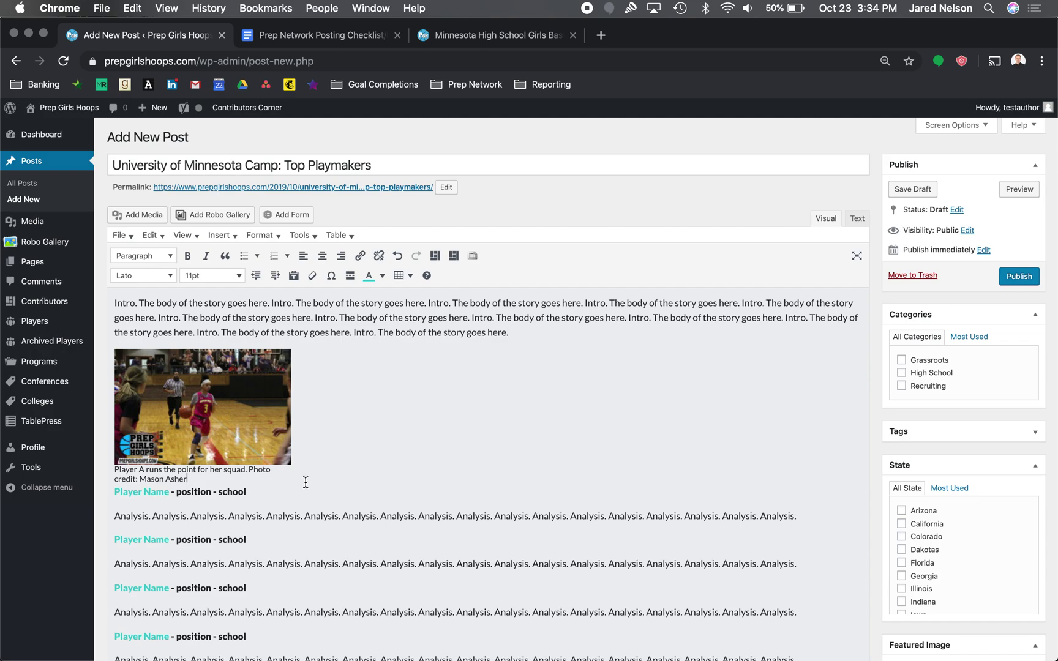
- Try right alignment for the photo below the intro and settle on left alignment, with the text wrapping around it
left_click(186, 407)
left_click(156, 332)
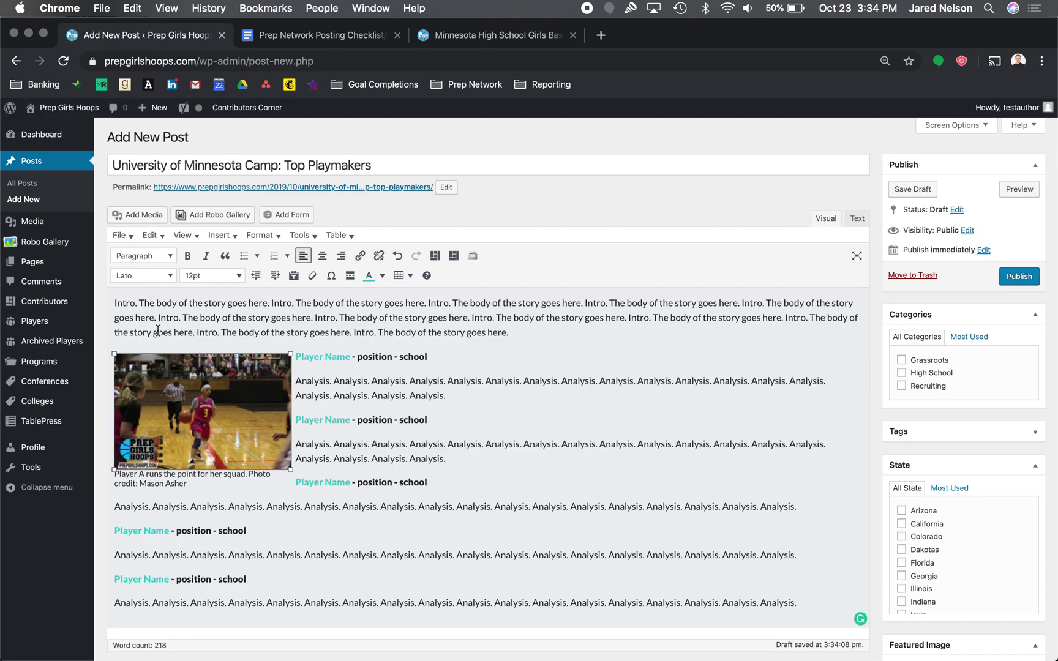
left_click(195, 336)
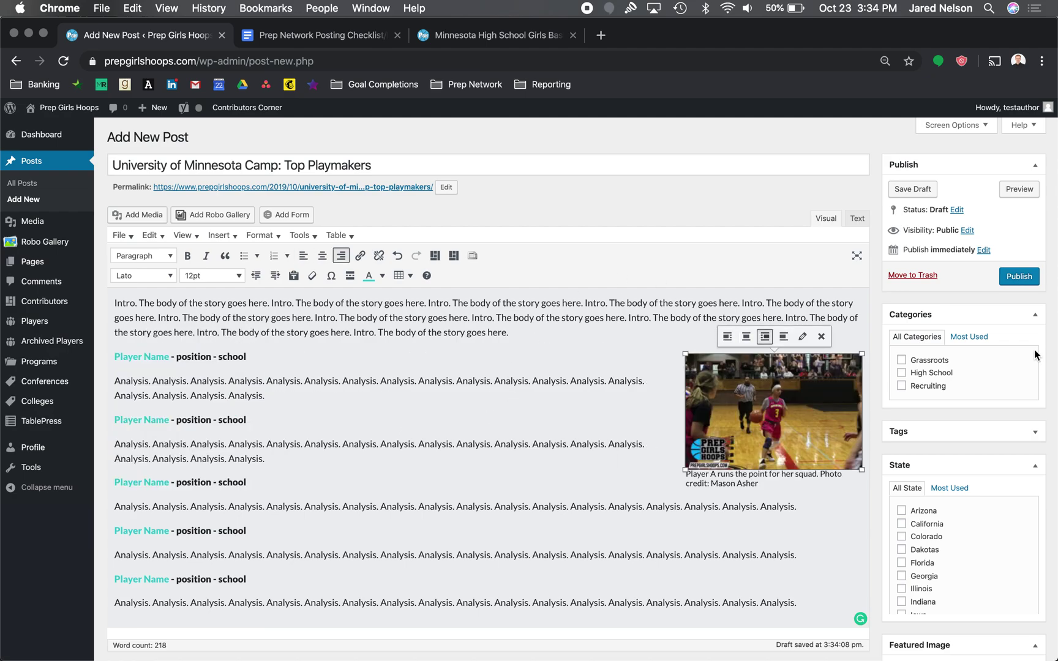
left_click(728, 336)
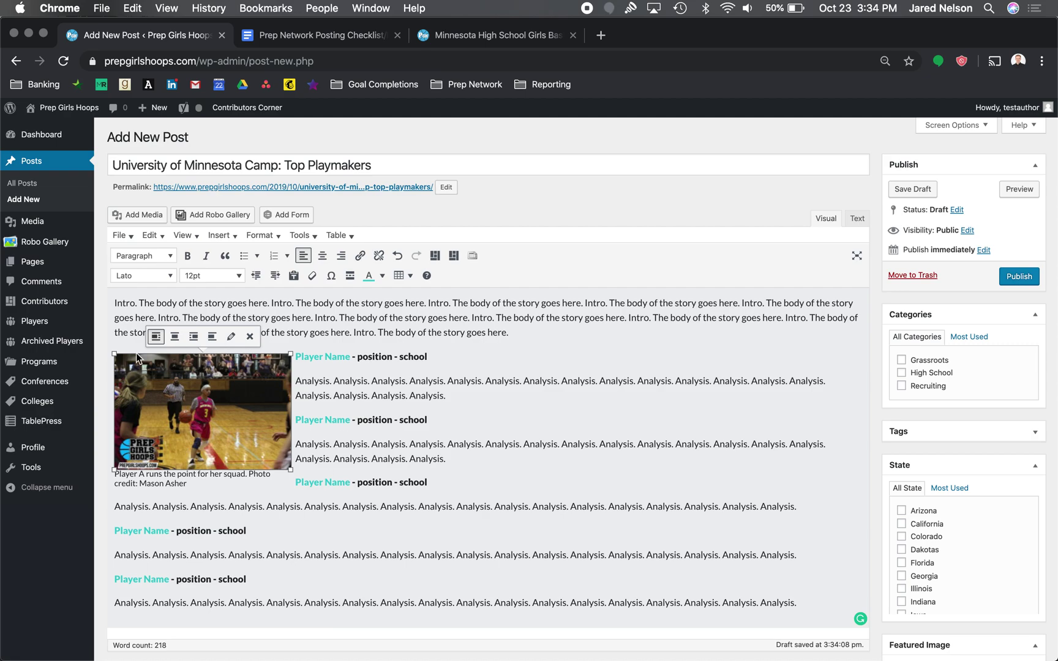
- Set the left-aligned photo's size to Thumbnail – 150 × 150
left_click(231, 336)
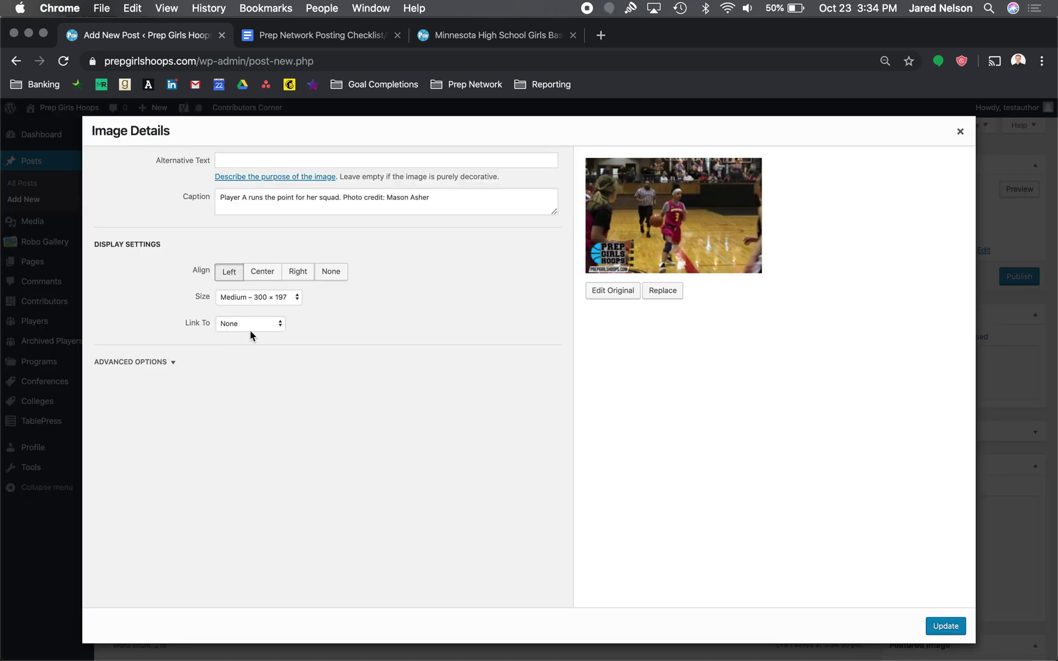
left_click(252, 296)
left_click(253, 286)
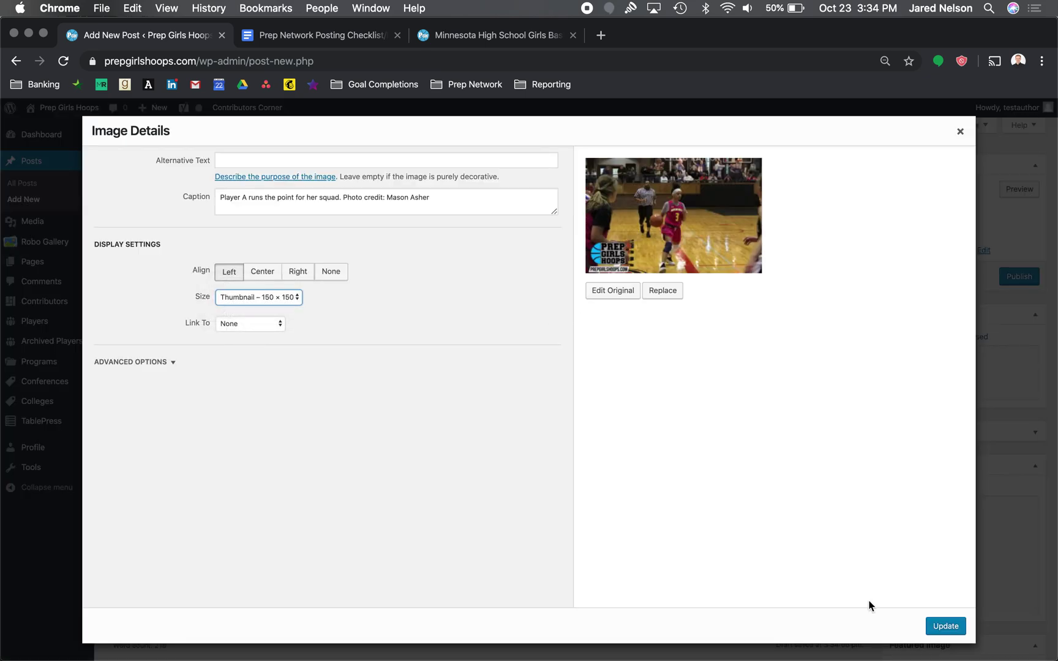
left_click(952, 623)
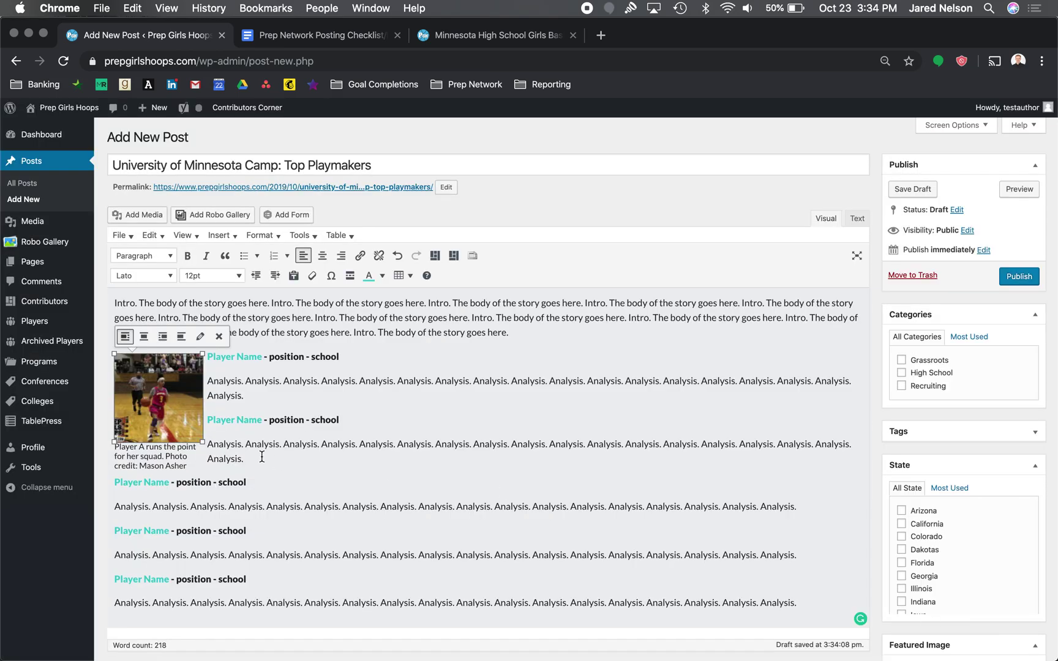
- Place the cursor before the fourth player heading and search the media library by the player's first name
left_click(309, 422)
left_click(164, 397)
scroll(344, 451, "down", 2)
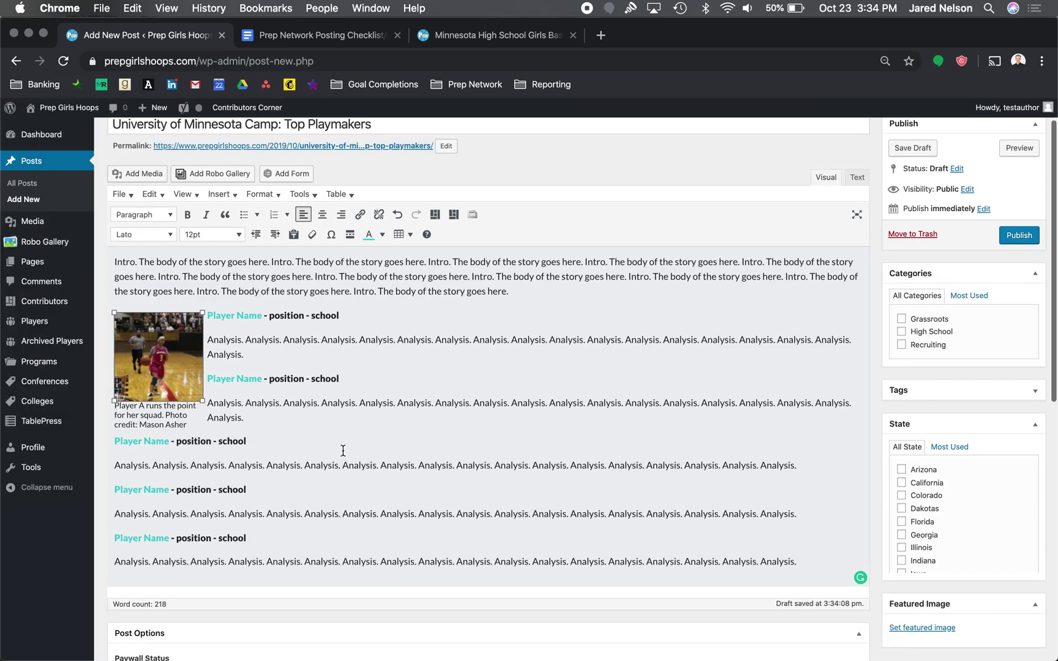
left_click(116, 489)
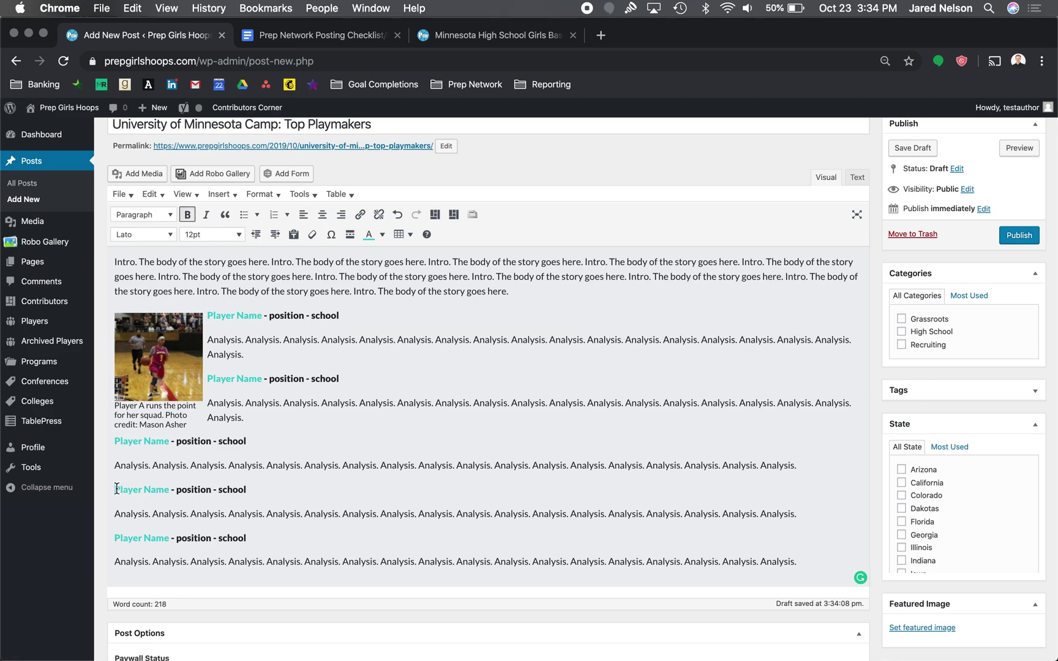
left_click(158, 174)
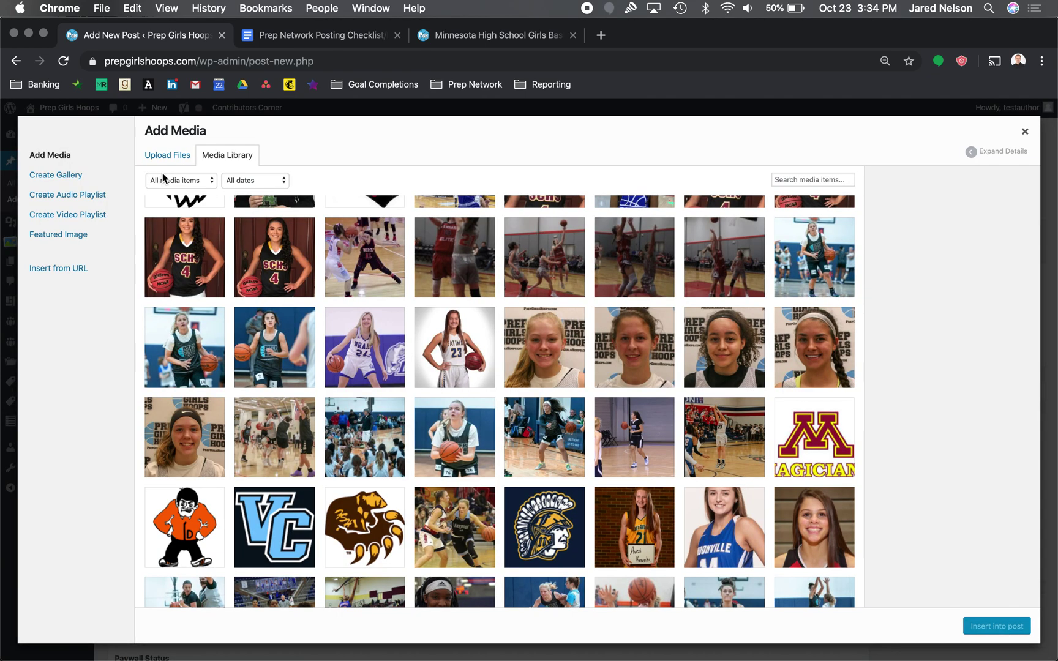
left_click(793, 180)
type("paige")
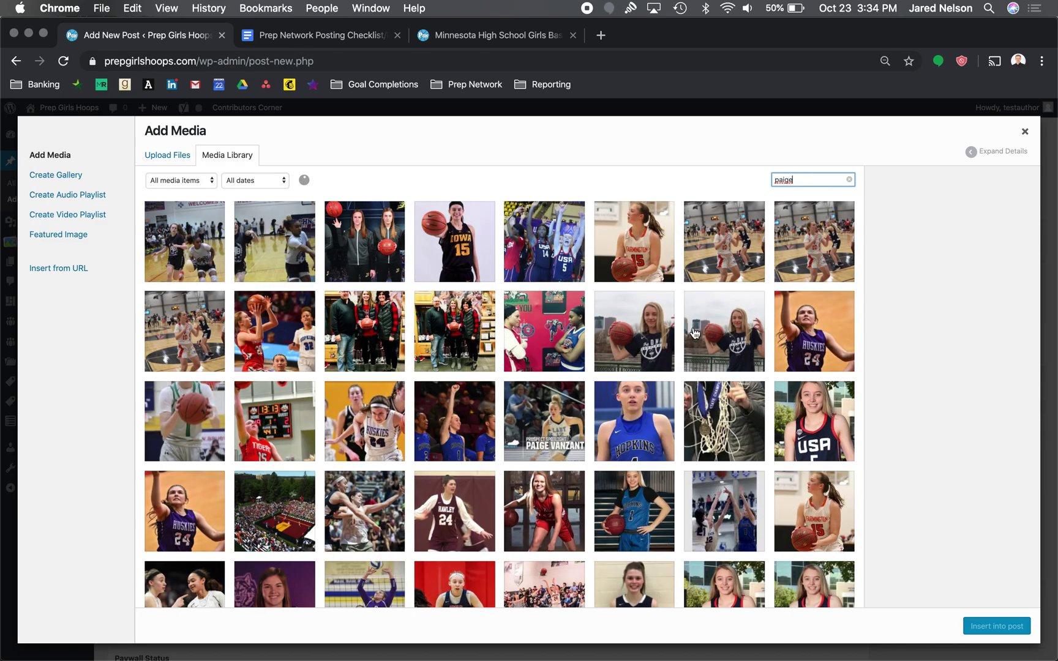
- Insert the 291 by 349 pixel portrait of the player in the USA number 5 jersey into the post
left_click(737, 356)
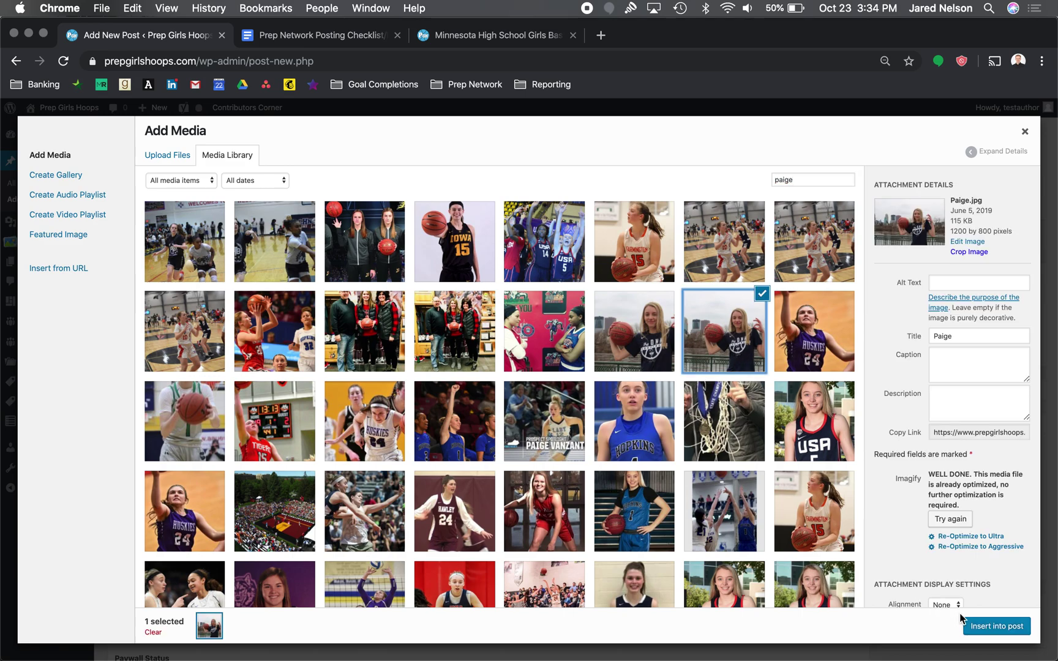
left_click(635, 321)
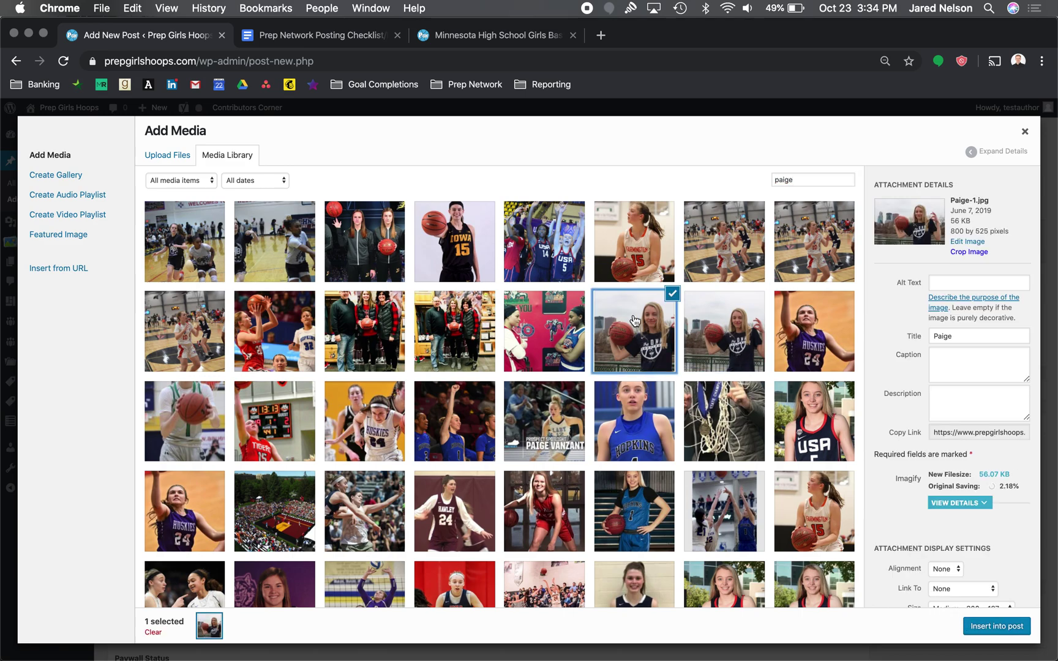
left_click(818, 460)
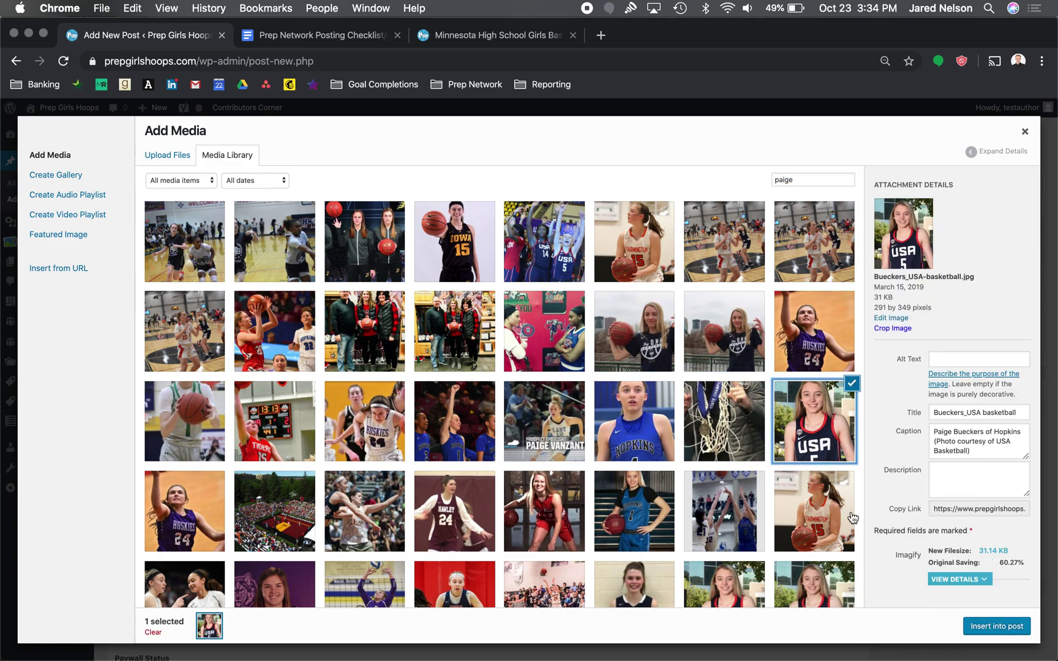
left_click(985, 631)
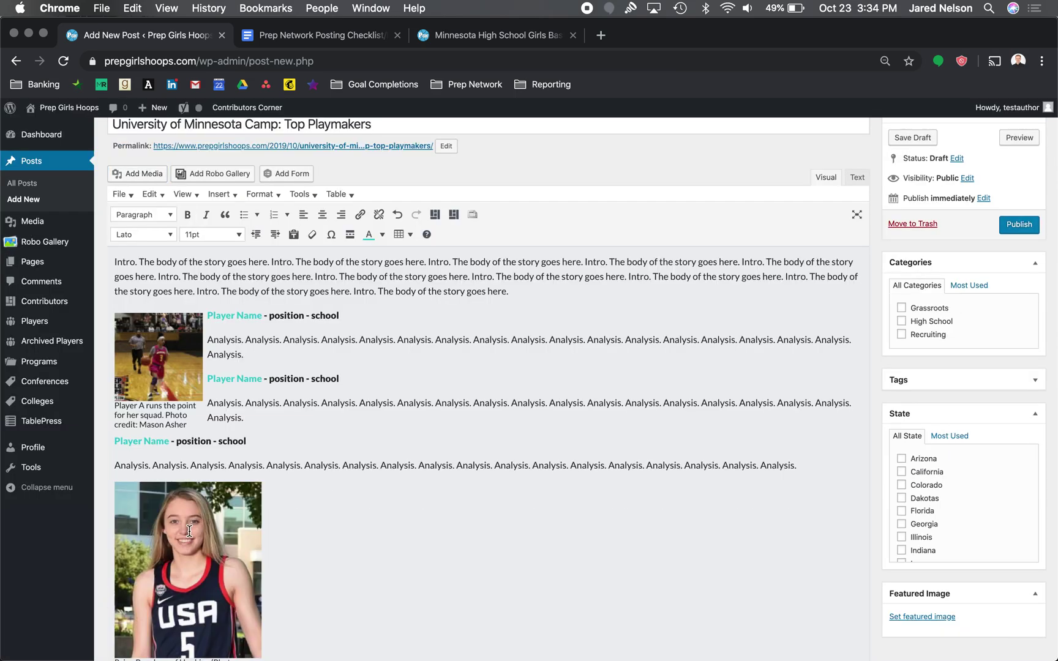
- Align the USA jersey portrait right, beside the last two player sections
scroll(397, 548, "down", 10)
scroll(458, 421, "up", 6)
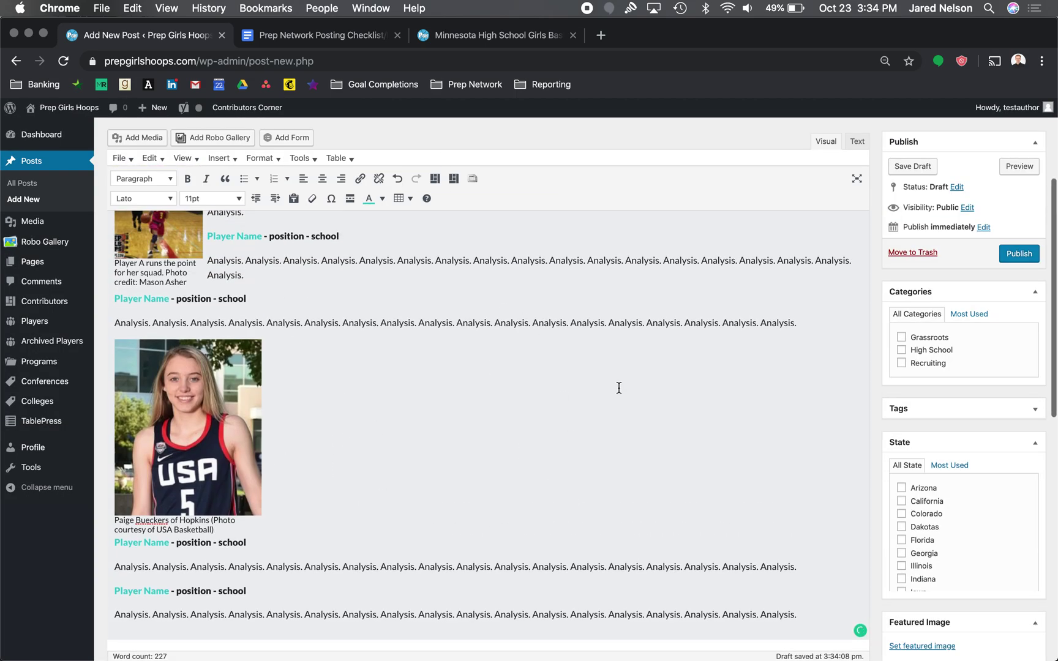
left_click(206, 393)
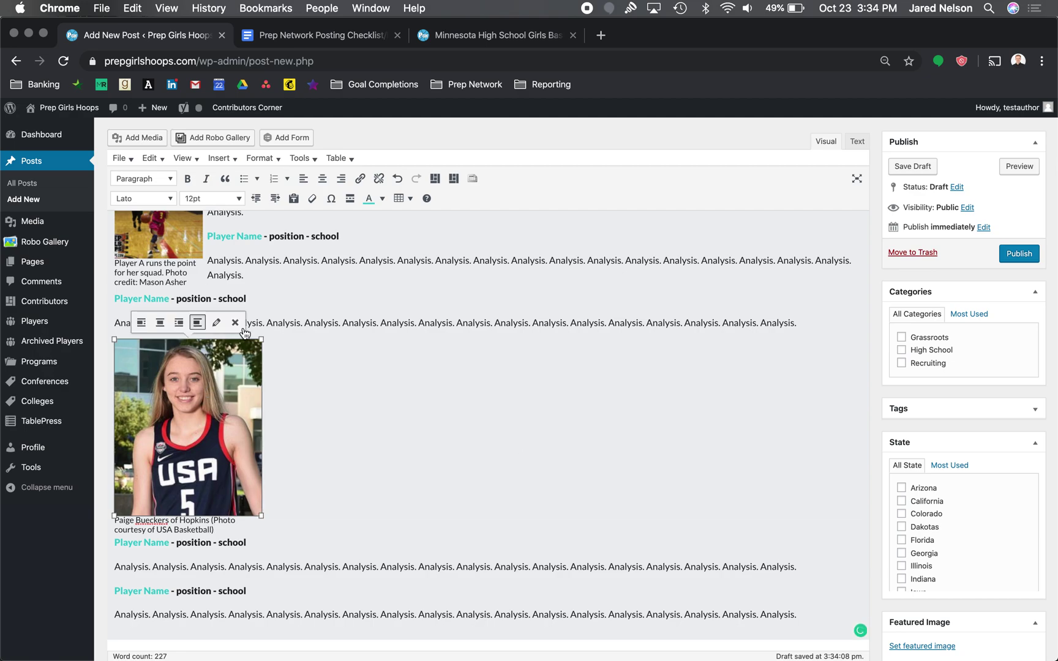
left_click(179, 323)
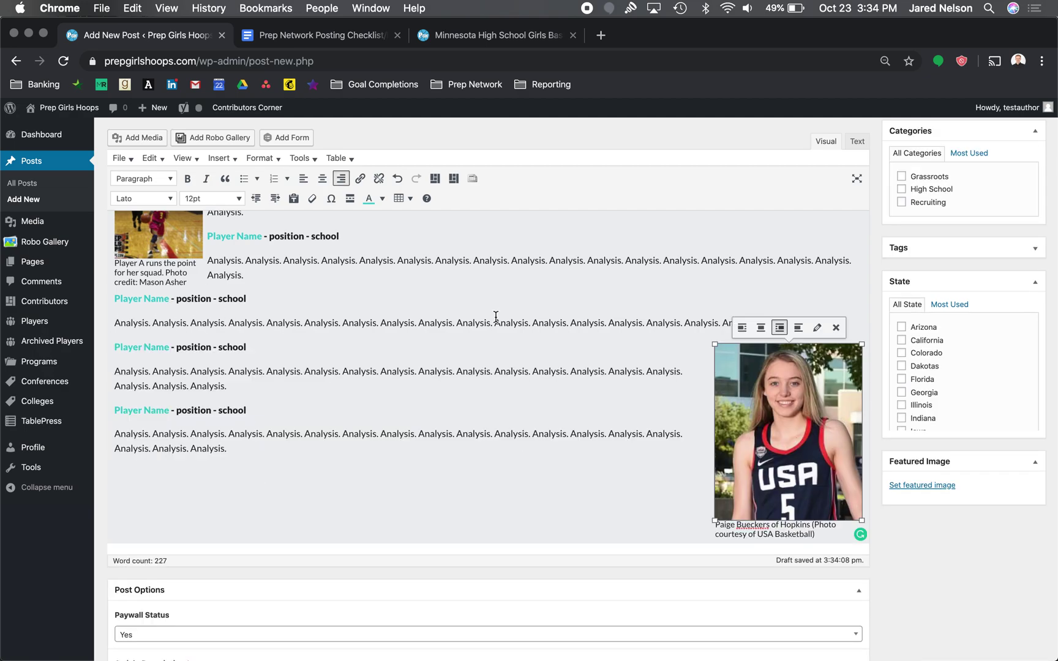
- Set the USA jersey portrait's size to Thumbnail – 150 × 150
left_click(817, 329)
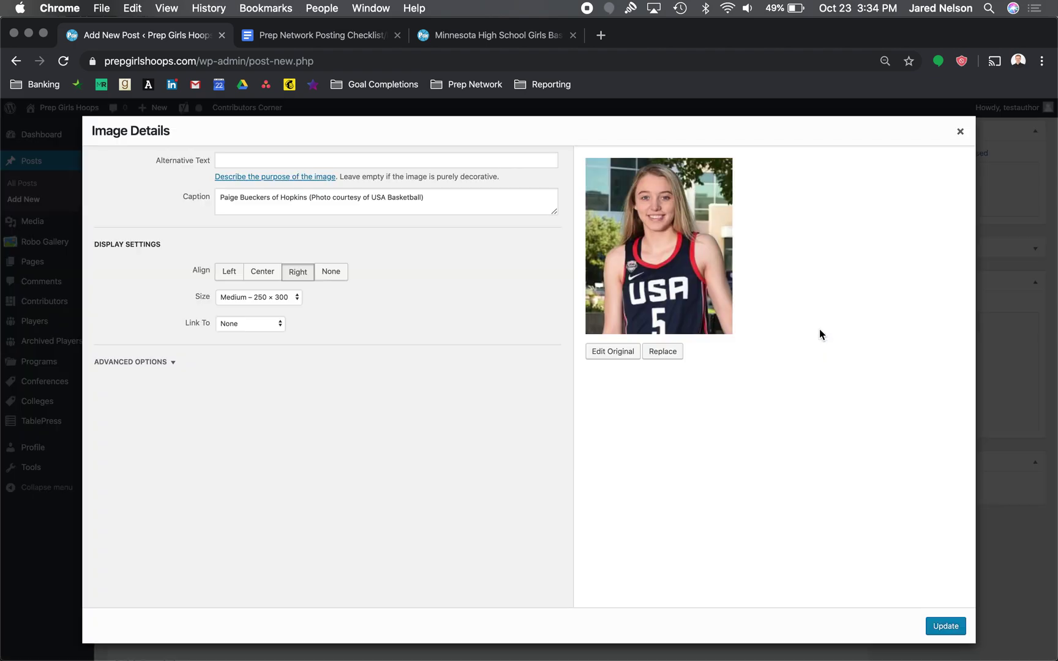
left_click(281, 298)
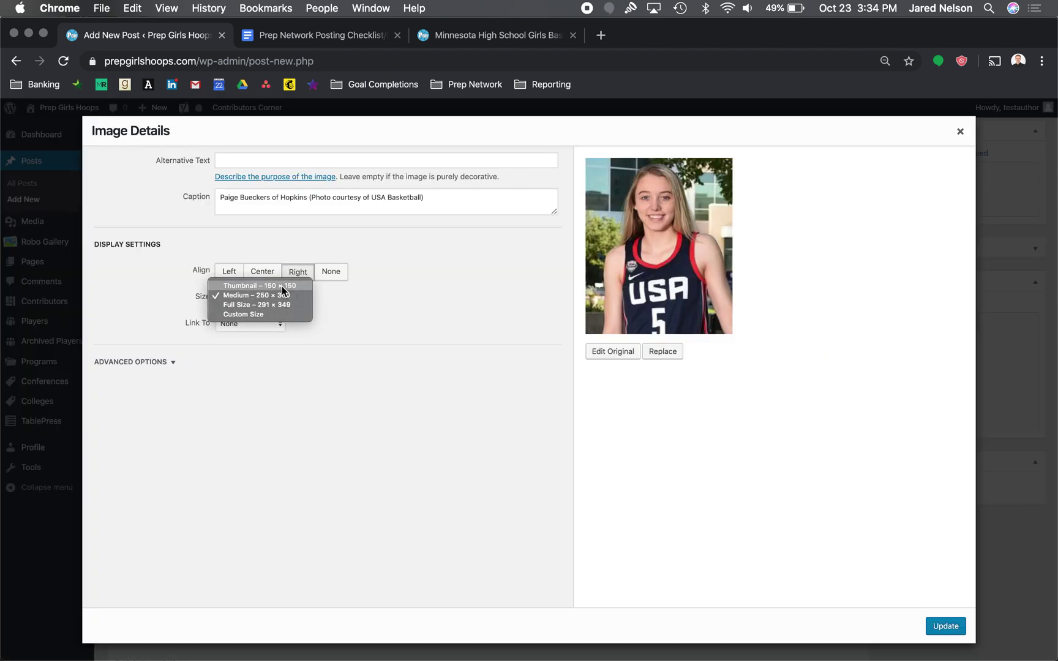
left_click(260, 285)
left_click(945, 626)
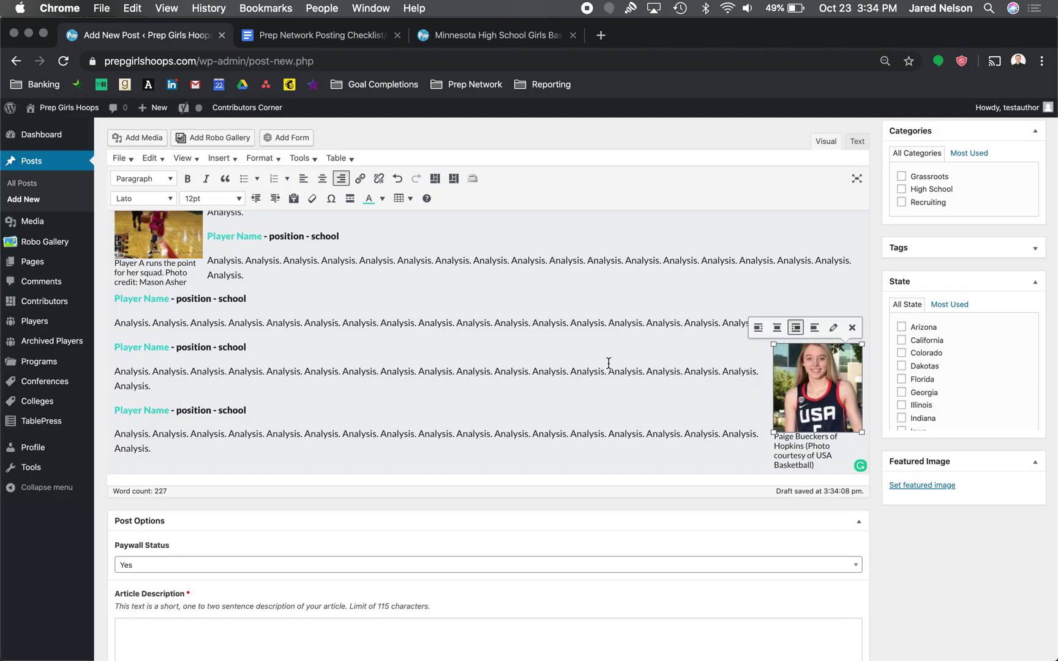
- Preview the post, examine how both photos sit within the article text, and return to the post editor
scroll(455, 335, "up", 3)
scroll(451, 335, "down", 3)
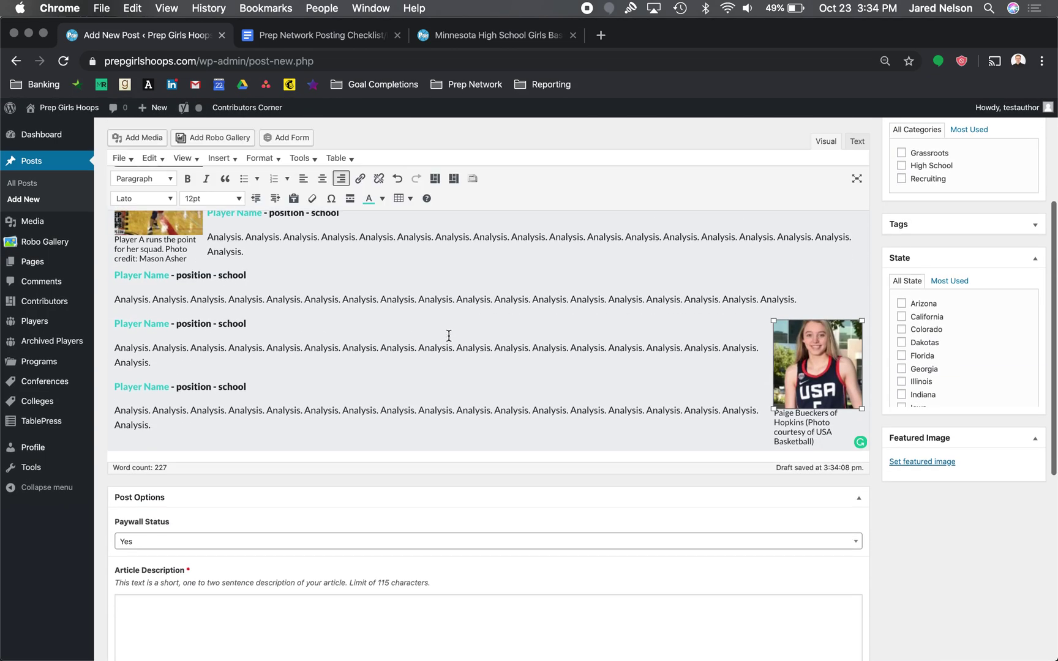
scroll(586, 357, "up", 3)
scroll(586, 357, "up", 3)
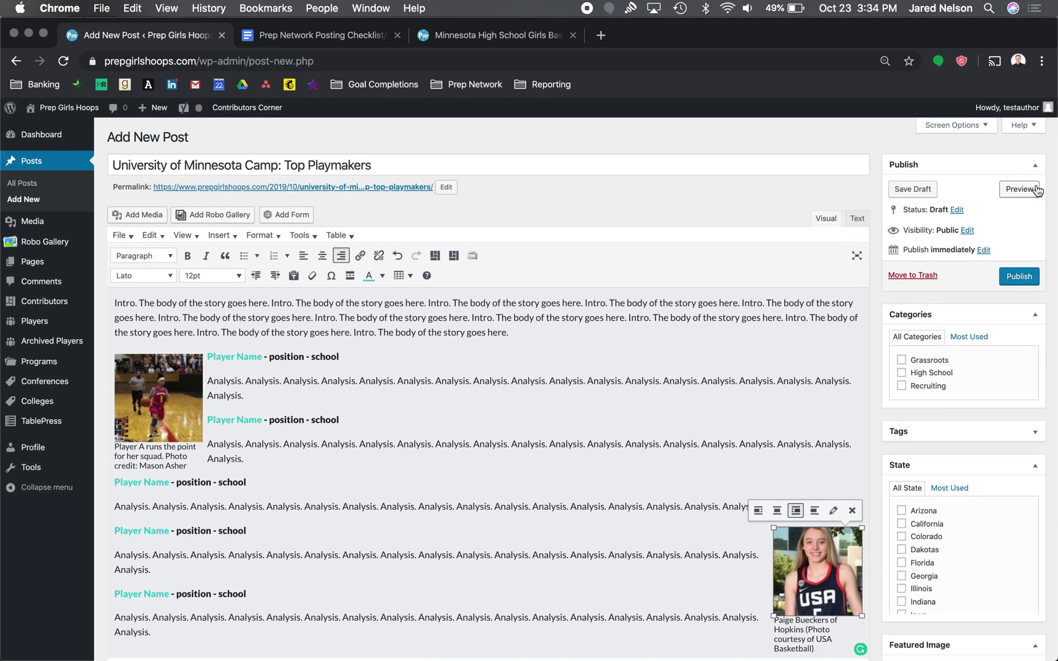
left_click(1026, 195)
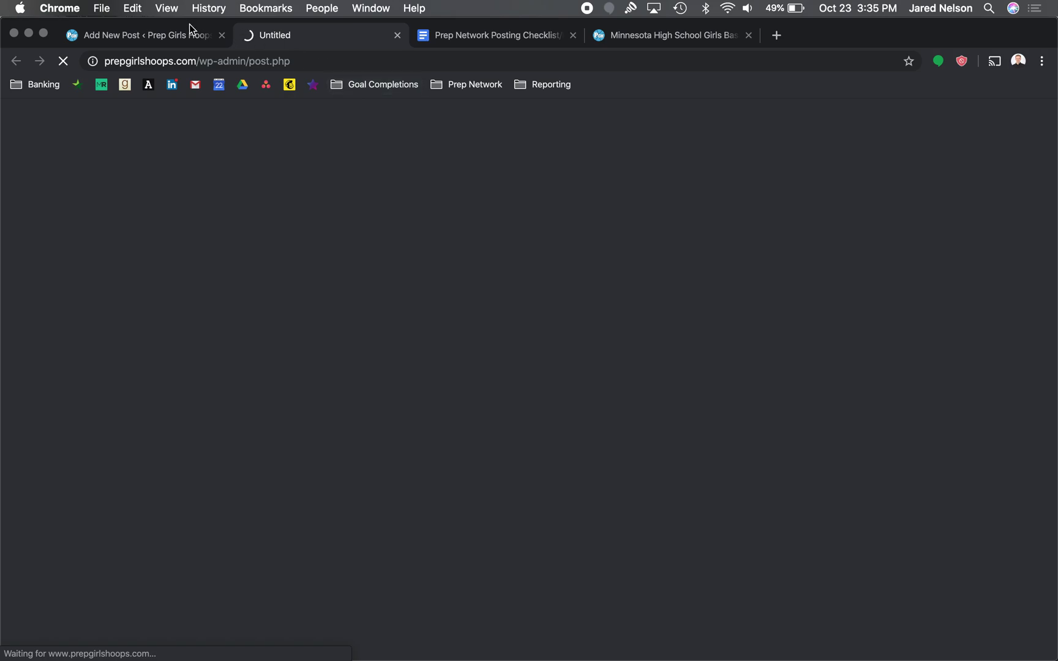
left_click(189, 33)
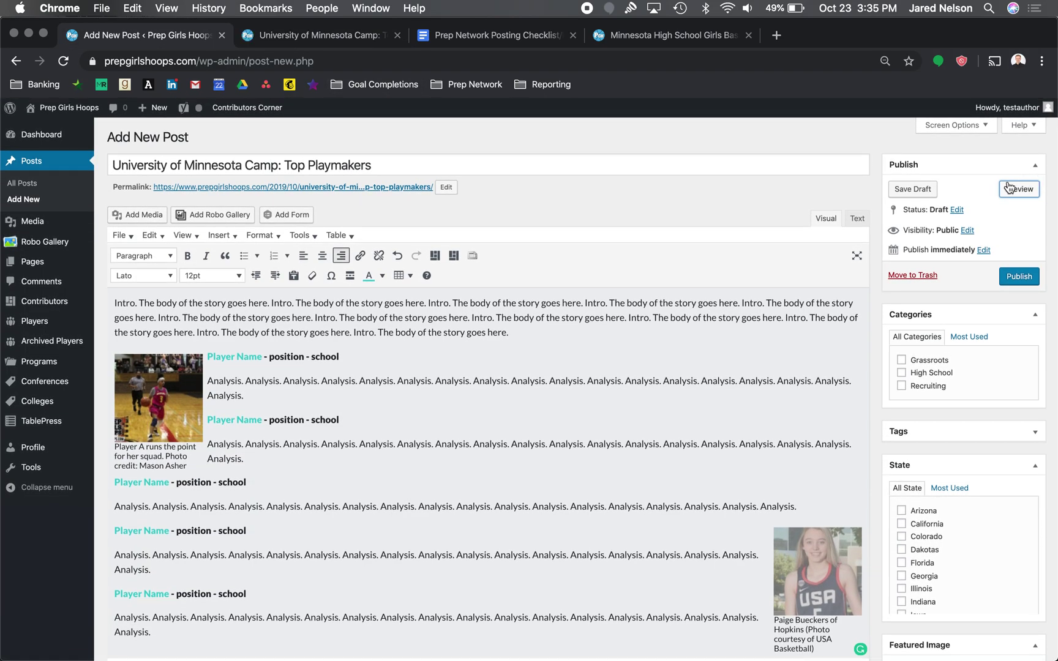
left_click(365, 34)
scroll(372, 391, "down", 2)
scroll(373, 393, "up", 2)
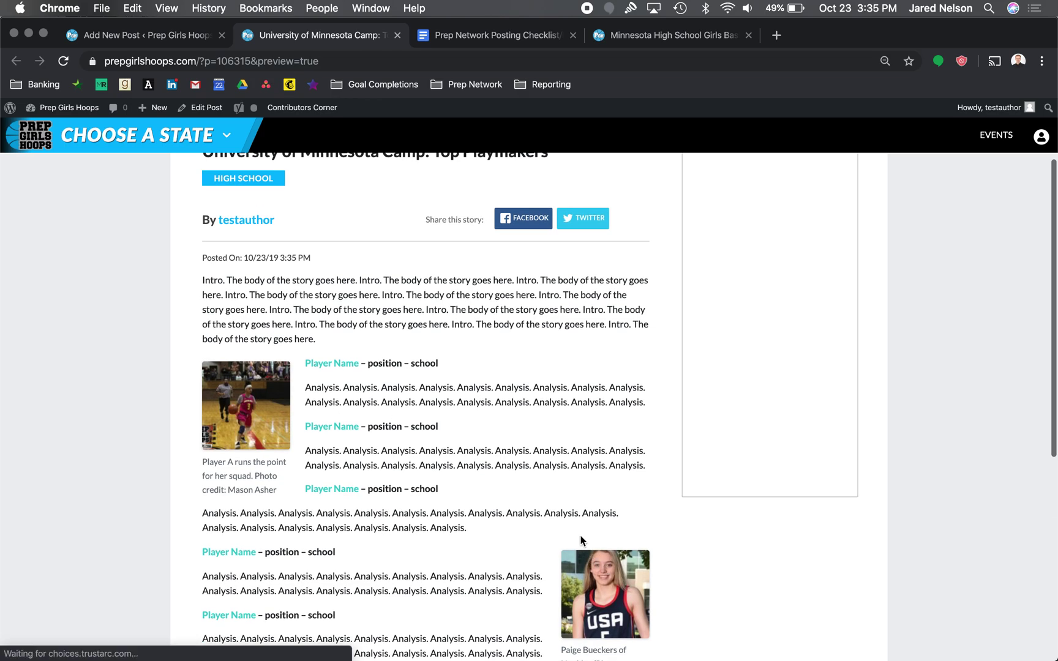
left_click(150, 35)
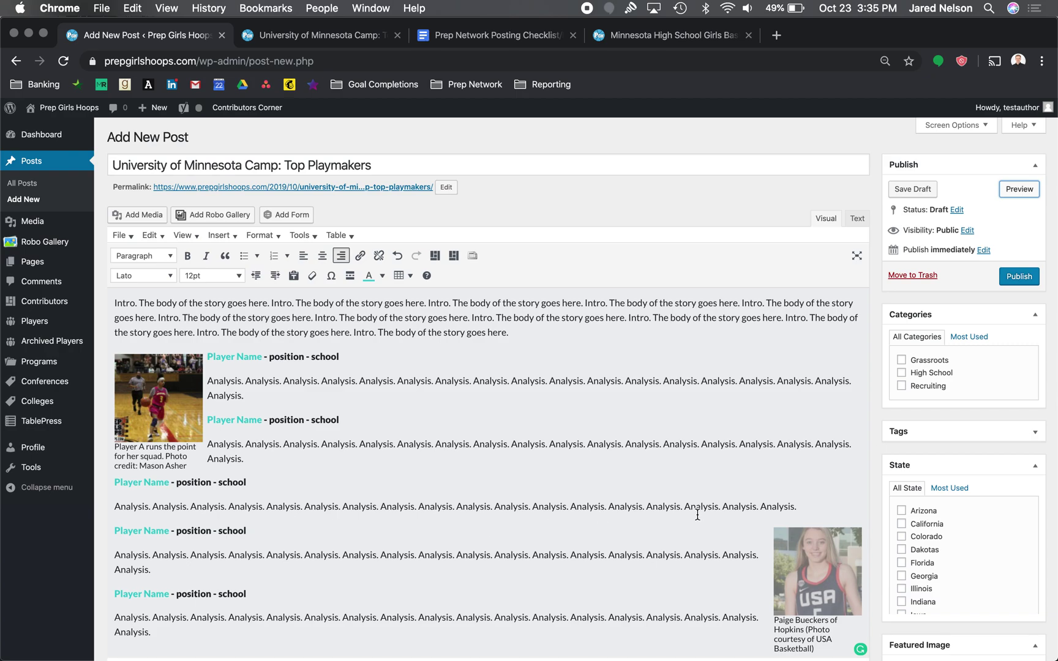
- Enlarge the USA jersey portrait by choosing a larger preset size in its image details and apply the update
left_click(806, 556)
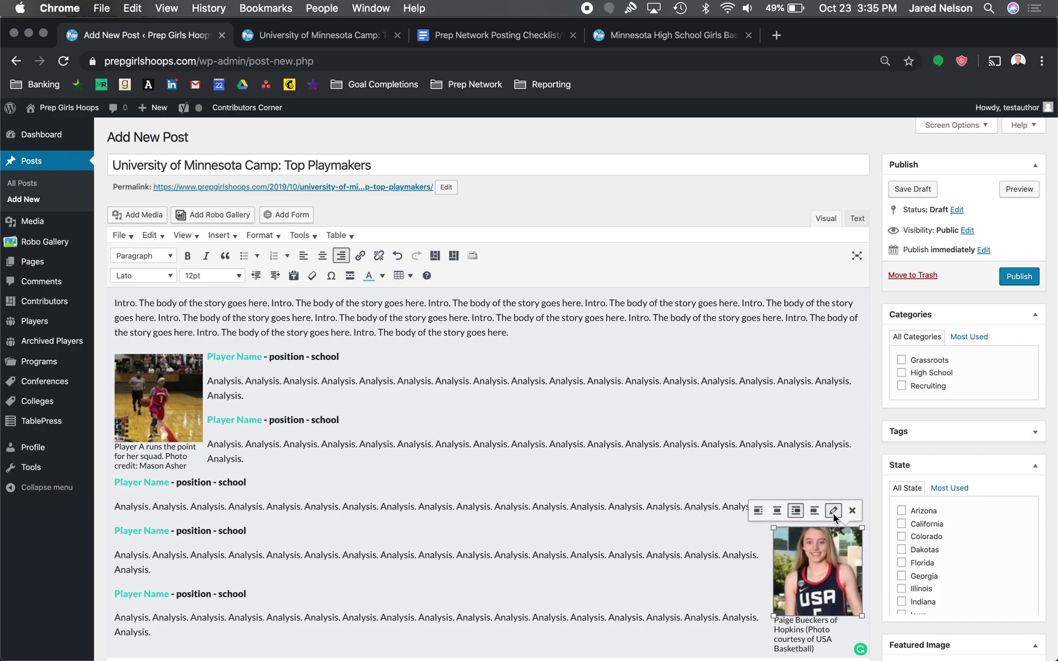
left_click(833, 511)
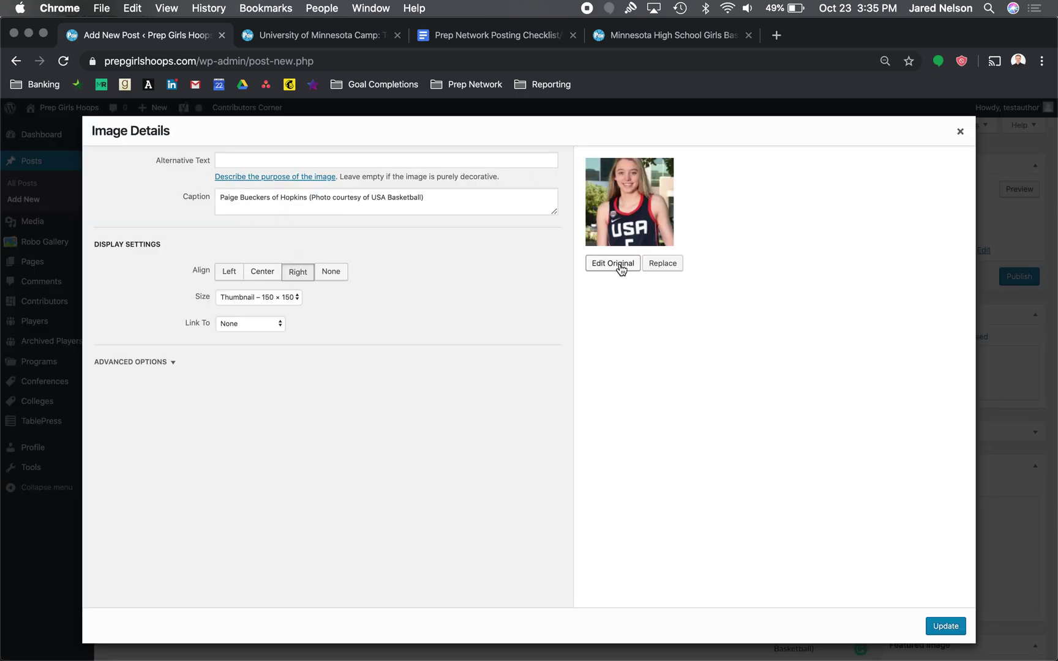
left_click(265, 294)
left_click(268, 305)
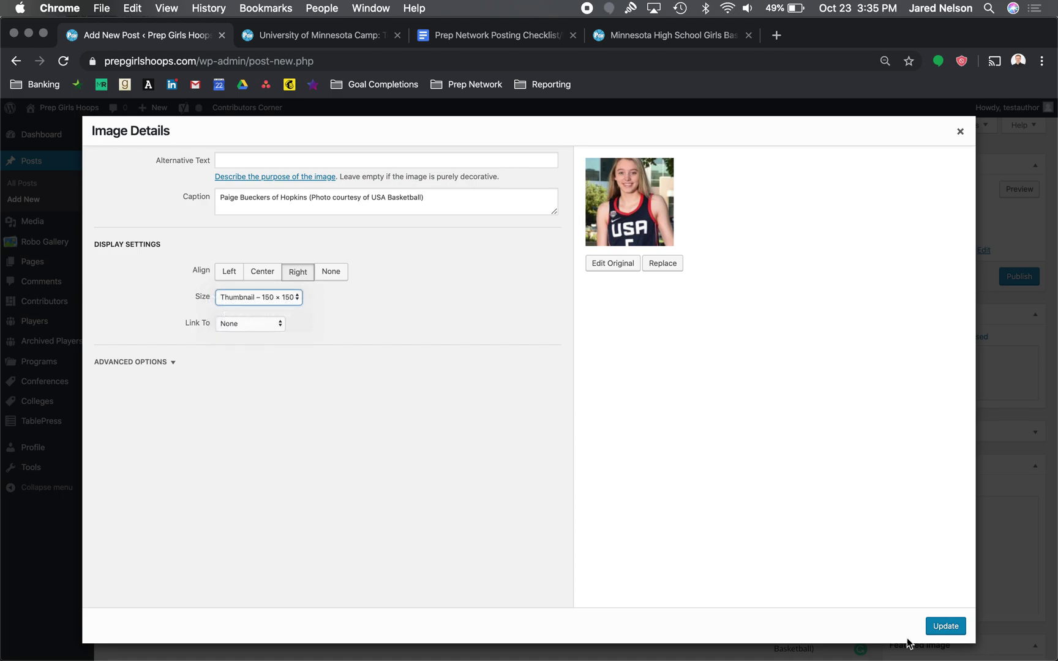
left_click(951, 627)
- Examine how the enlarged portrait sits beside the last player sections, and look over the post options below the article
scroll(524, 538, "down", 5)
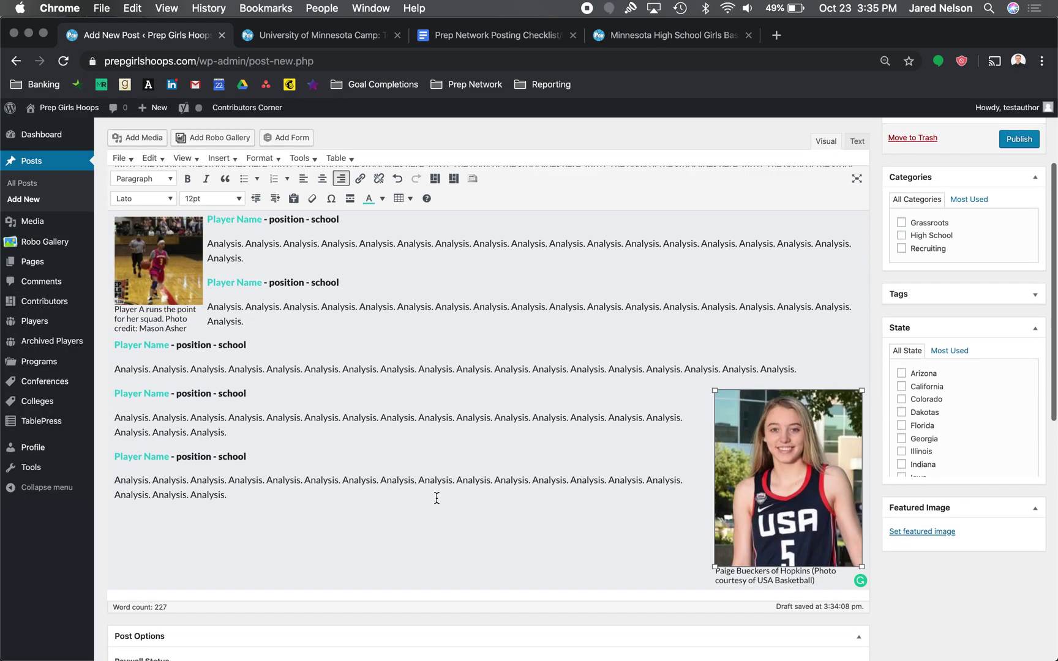
left_click(563, 386)
scroll(564, 389, "up", 1)
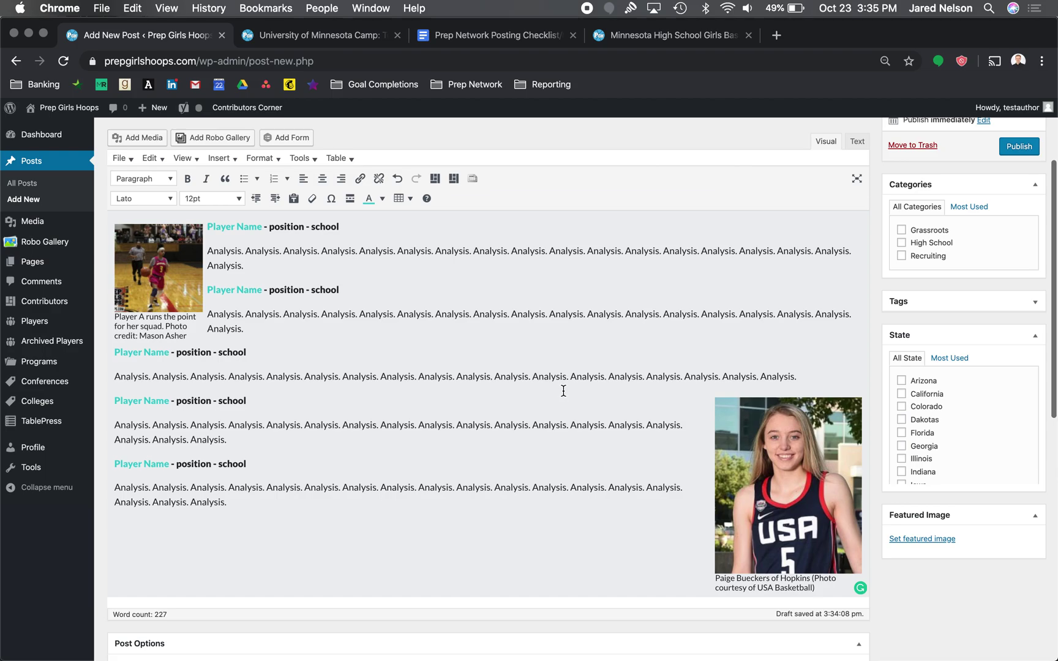
scroll(563, 391, "up", 5)
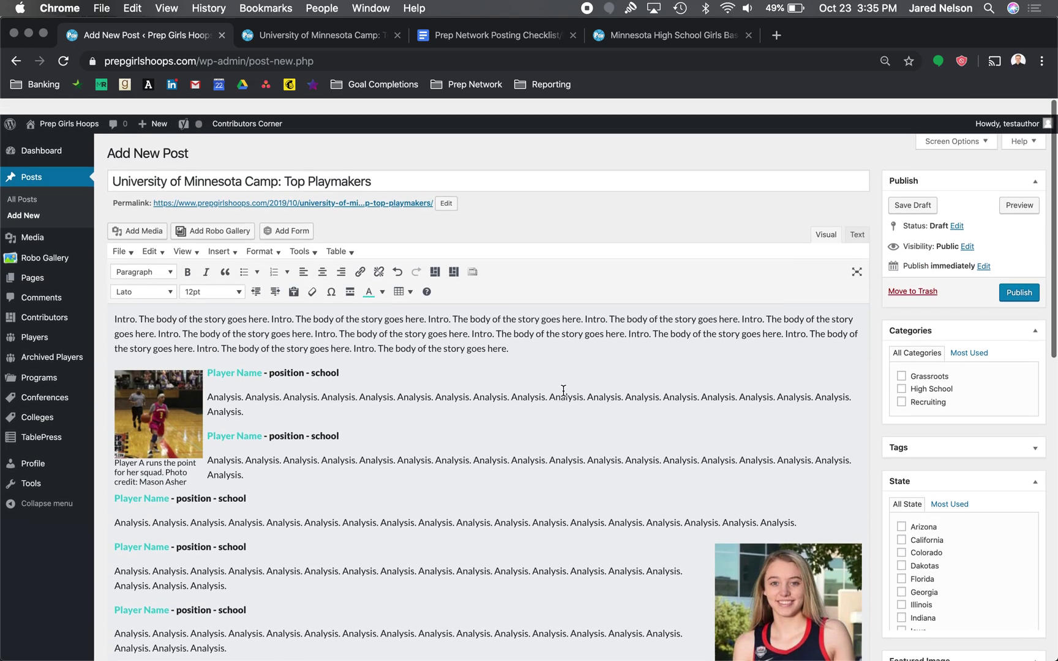
scroll(511, 478, "down", 5)
scroll(512, 478, "up", 4)
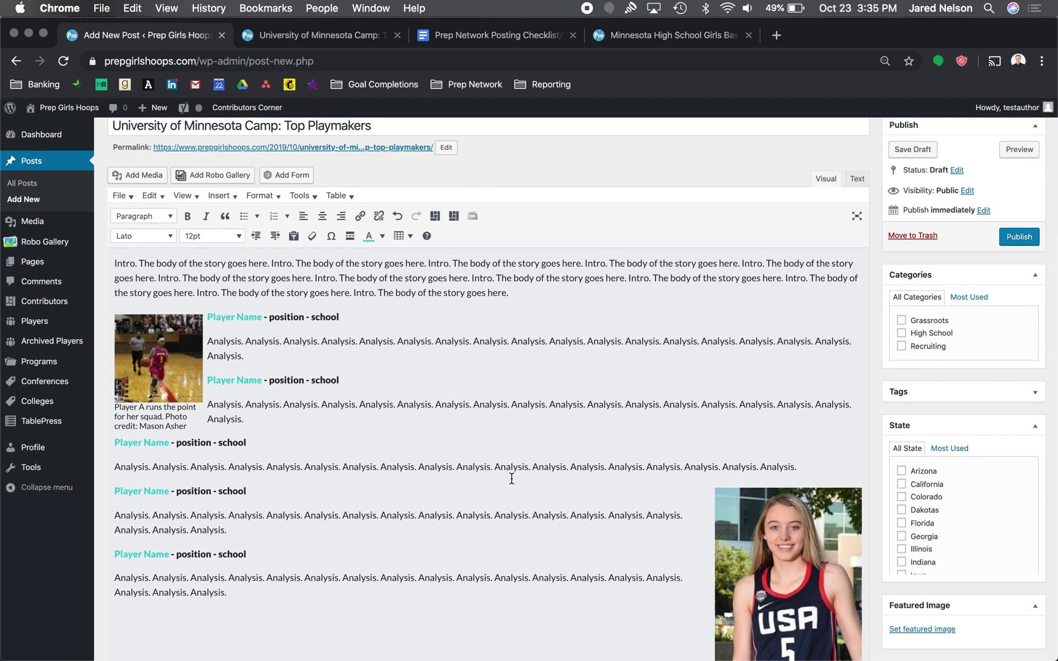
scroll(512, 478, "down", 6)
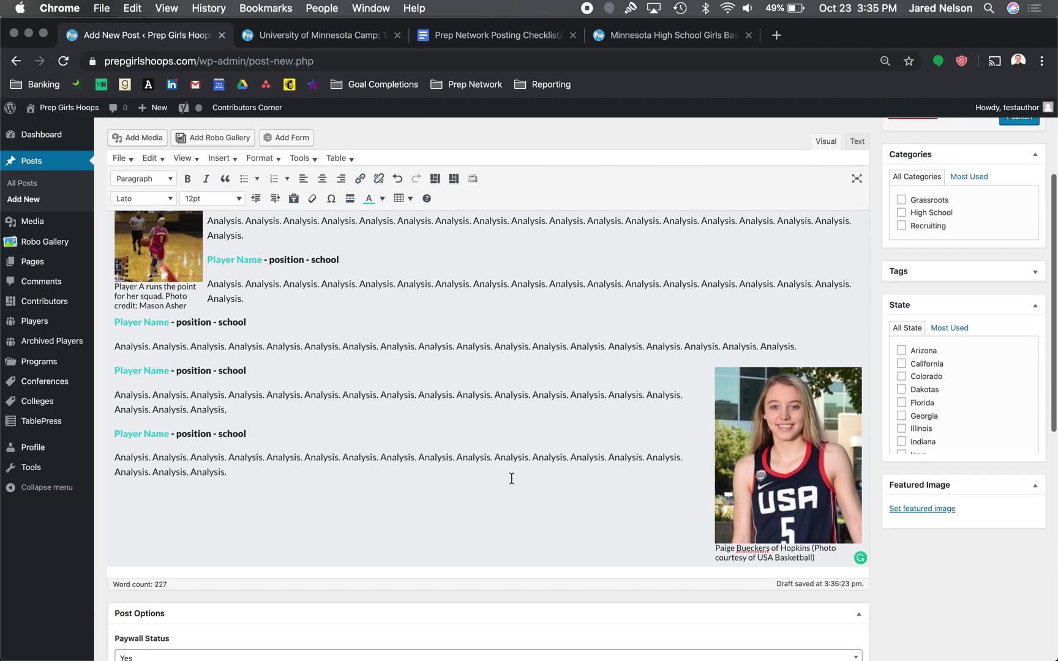
scroll(512, 479, "up", 3)
scroll(511, 479, "down", 6)
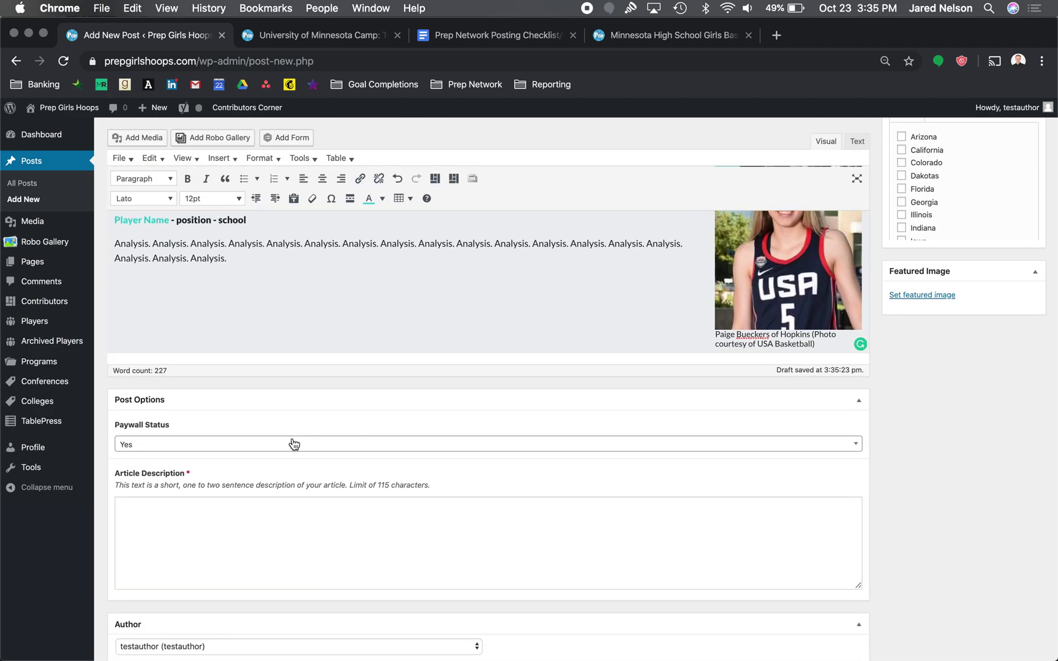
scroll(294, 444, "down", 2)
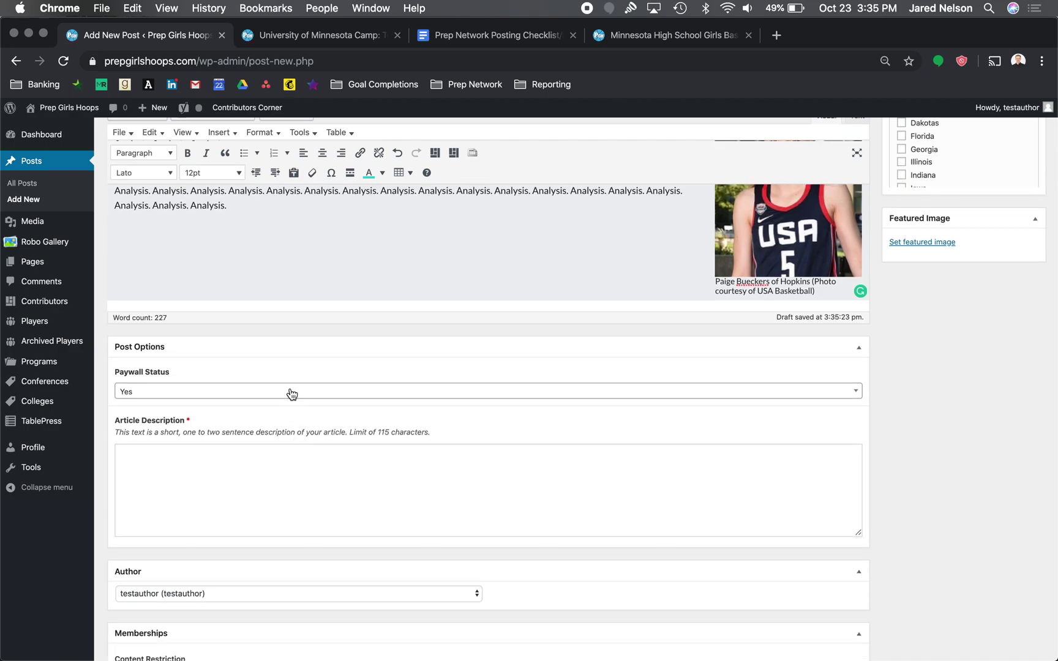
scroll(293, 395, "up", 10)
scroll(344, 598, "down", 10)
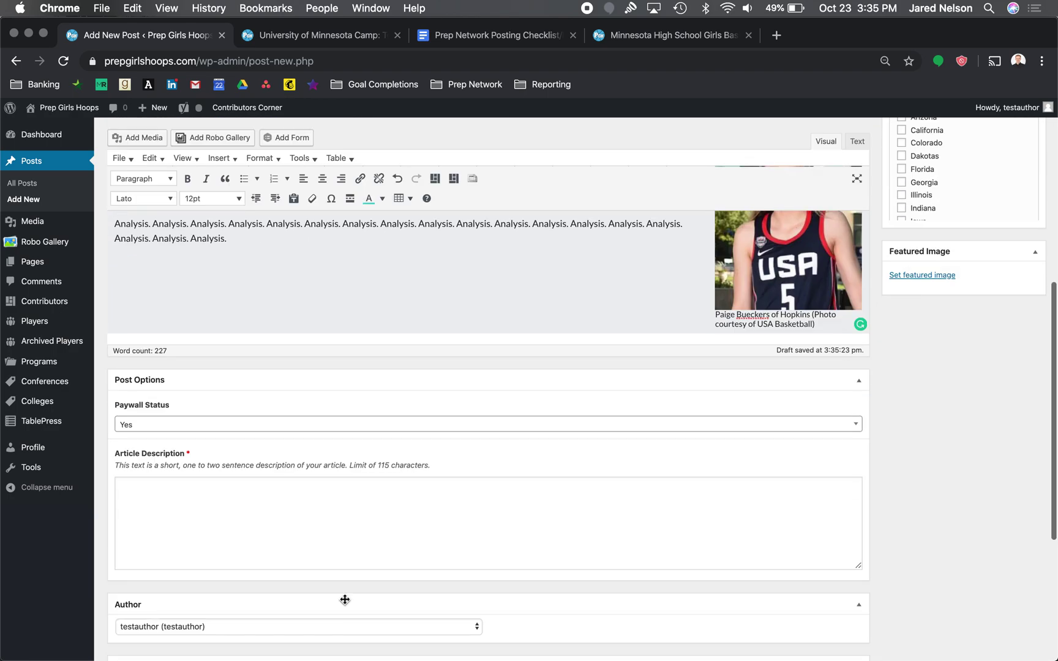
- Review the Paywall Status choices and the Disable restrictions option, leaving Paywall Status on Yes and the restriction option off
left_click(286, 424)
left_click(274, 480)
left_click(279, 432)
left_click(269, 460)
scroll(269, 451, "down", 4)
scroll(269, 452, "up", 1)
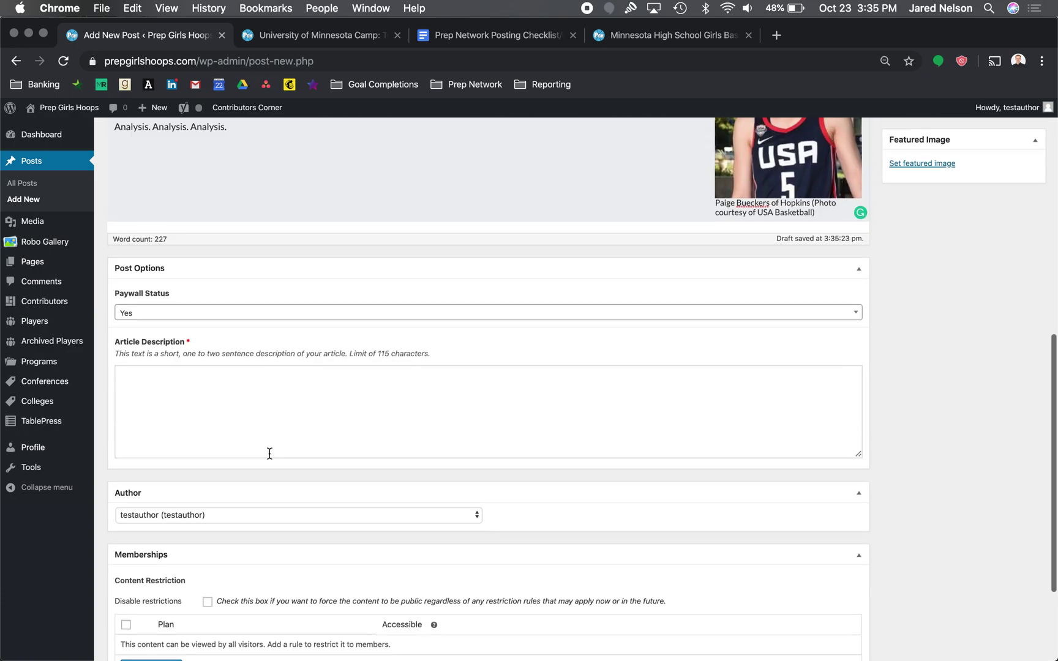
left_click(300, 320)
left_click(267, 355)
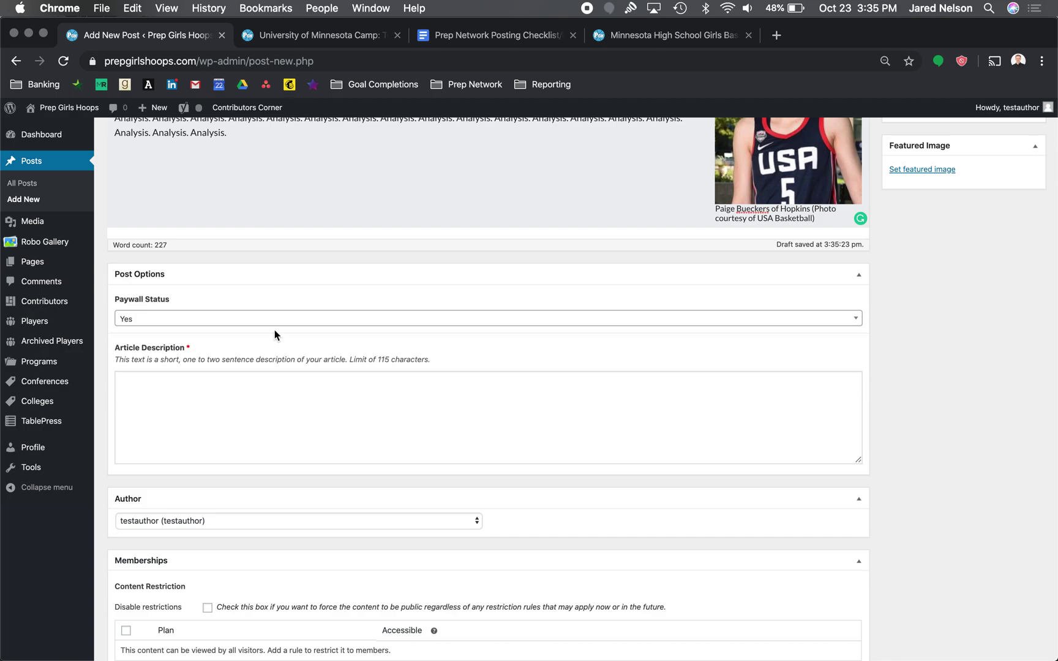
left_click(266, 322)
left_click(257, 372)
left_click(208, 608)
left_click(209, 608)
left_click(234, 319)
left_click(239, 355)
- Read the Article Description instructions and review the post's title and content as a basis for the description
left_click(216, 401)
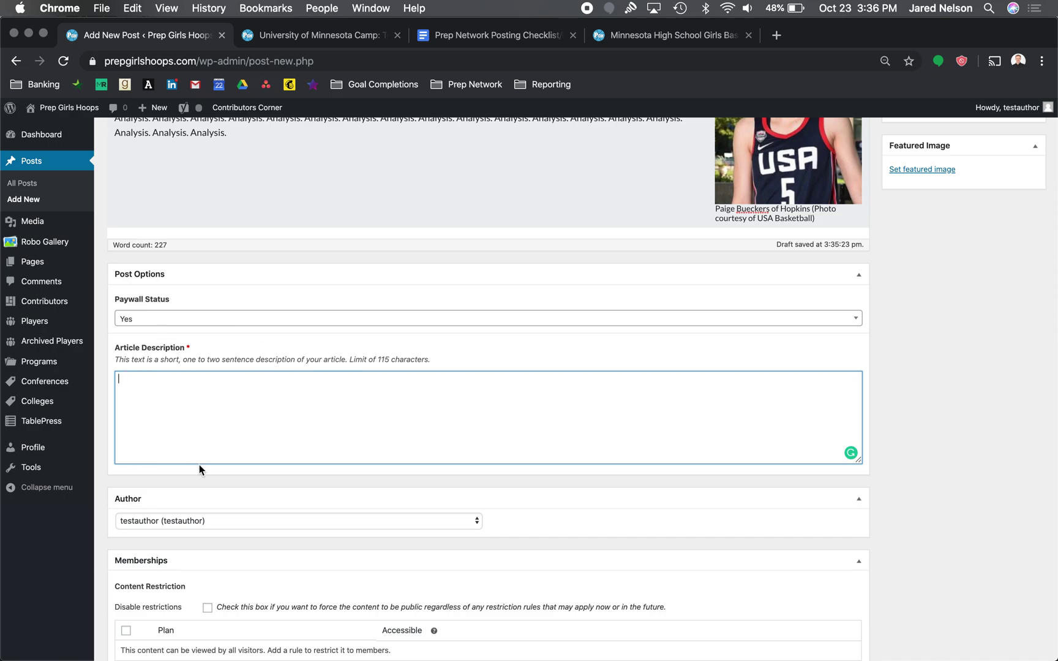
left_click(198, 356)
triple_click(198, 356)
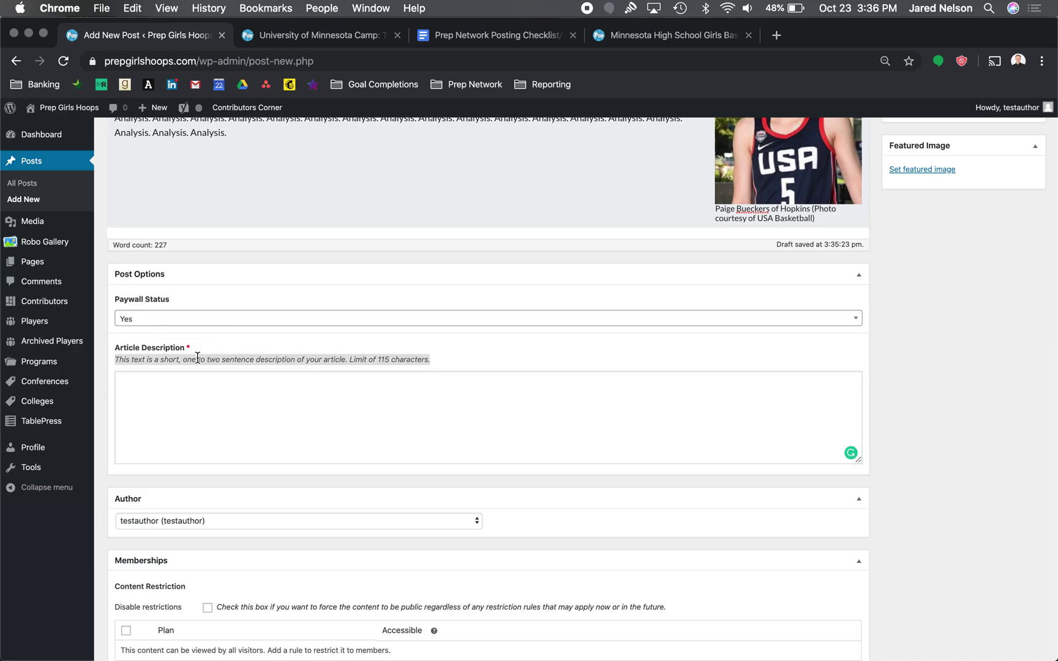
left_click(197, 433)
scroll(197, 432, "up", 15)
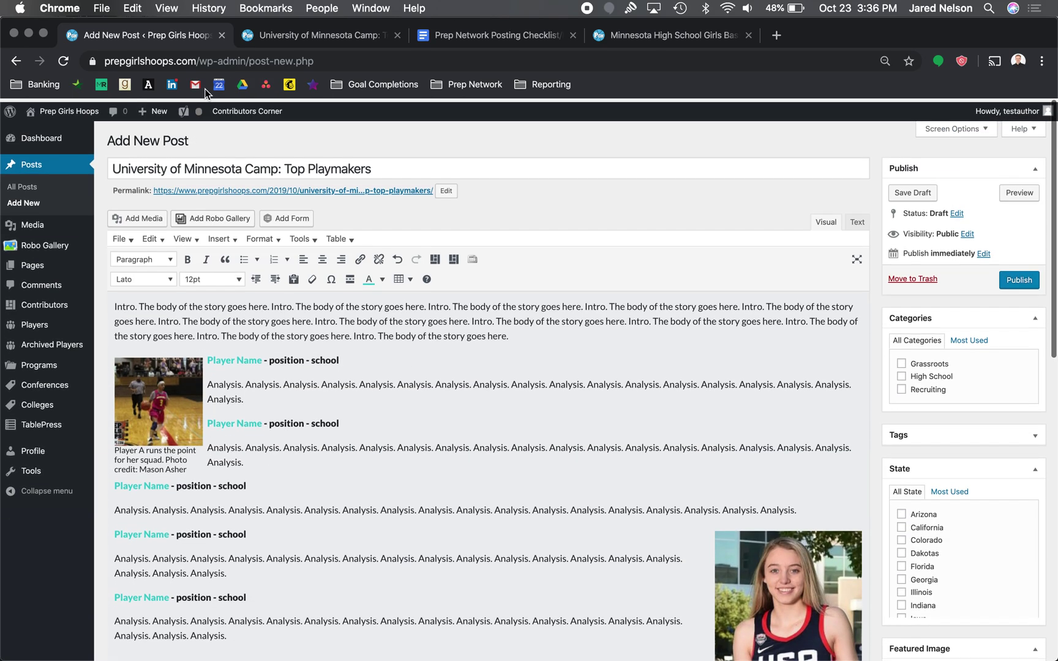
left_click(261, 158)
triple_click(261, 158)
left_click(323, 166)
triple_click(323, 164)
left_click(316, 486)
double_click(257, 165)
- Enter the article description "Who was dropping dimes and leading the break last weekend in Minneapolis?"
scroll(370, 482, "down", 15)
left_click(343, 280)
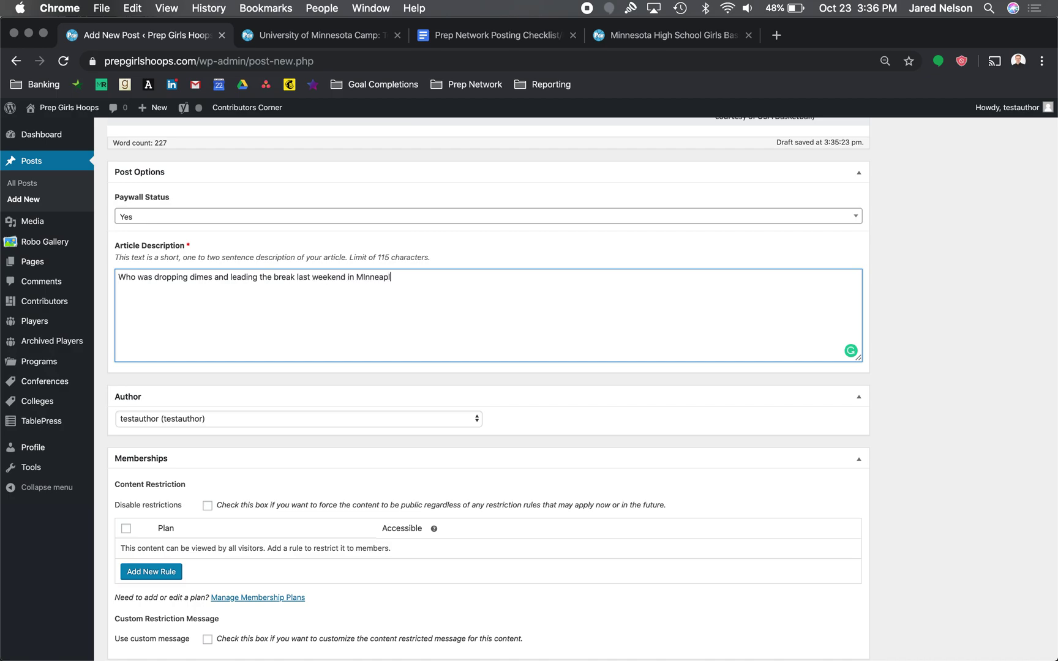
mouse_move(367, 279)
left_click(407, 189)
scroll(433, 273, "up", 15)
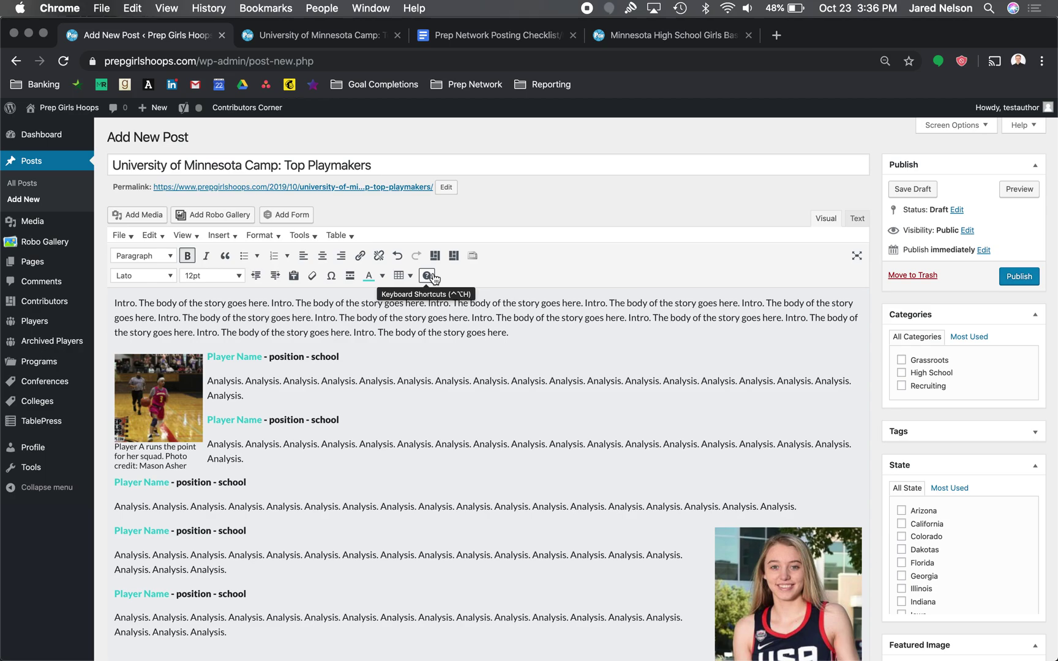
scroll(463, 548, "down", 15)
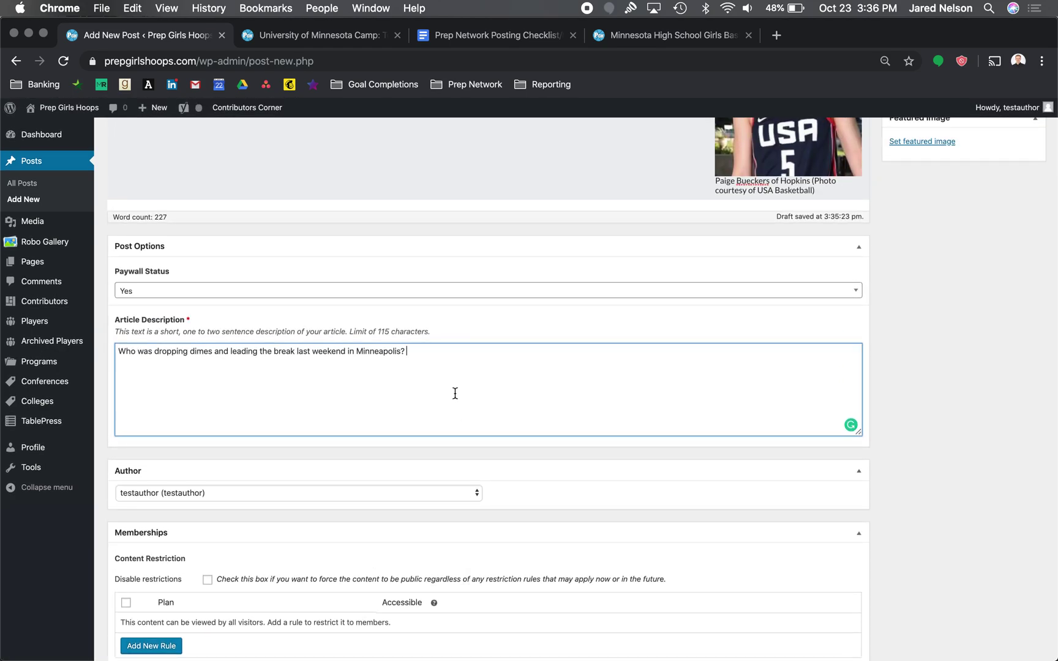
left_click(435, 367)
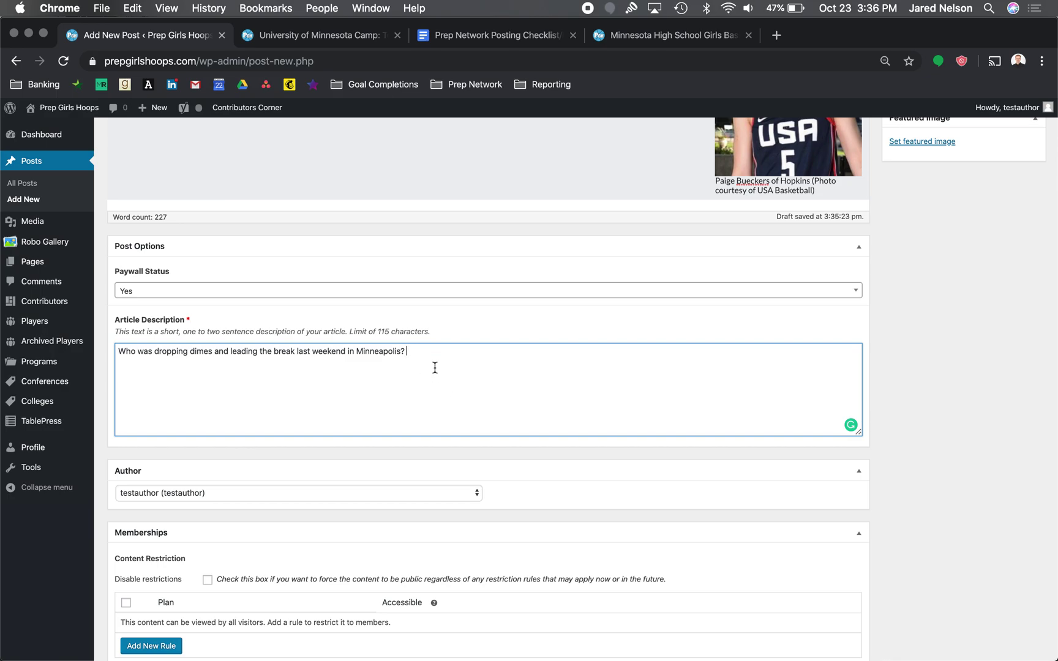
- Set the post's author to Prep Girls Hoops Staff
scroll(392, 365, "down", 4)
left_click(336, 369)
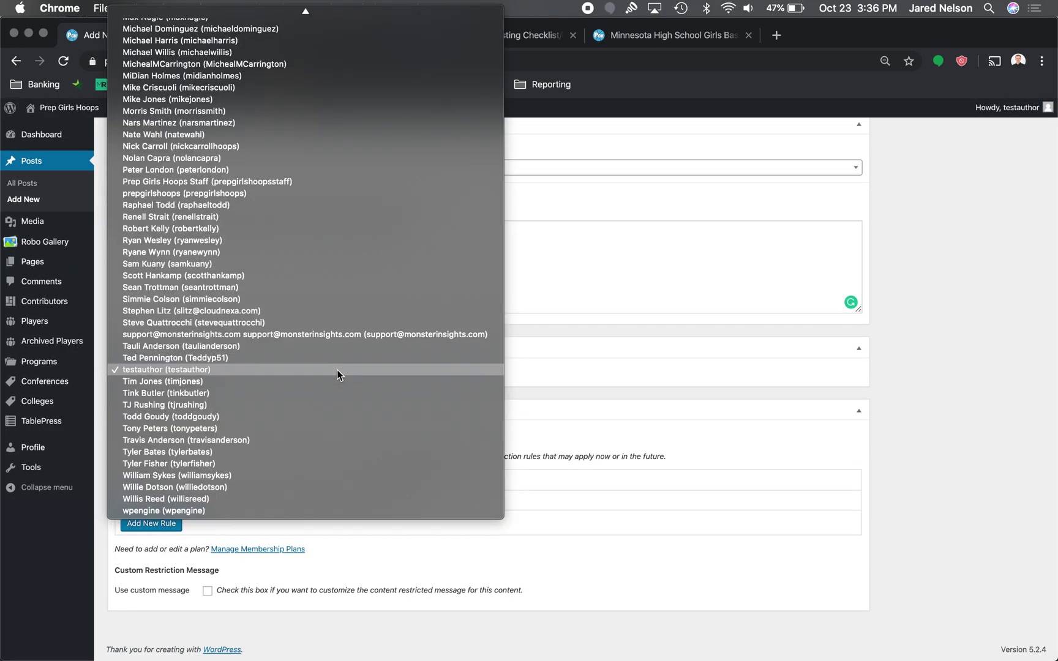
left_click(661, 368)
left_click(335, 368)
left_click(358, 369)
left_click(360, 367)
left_click(349, 182)
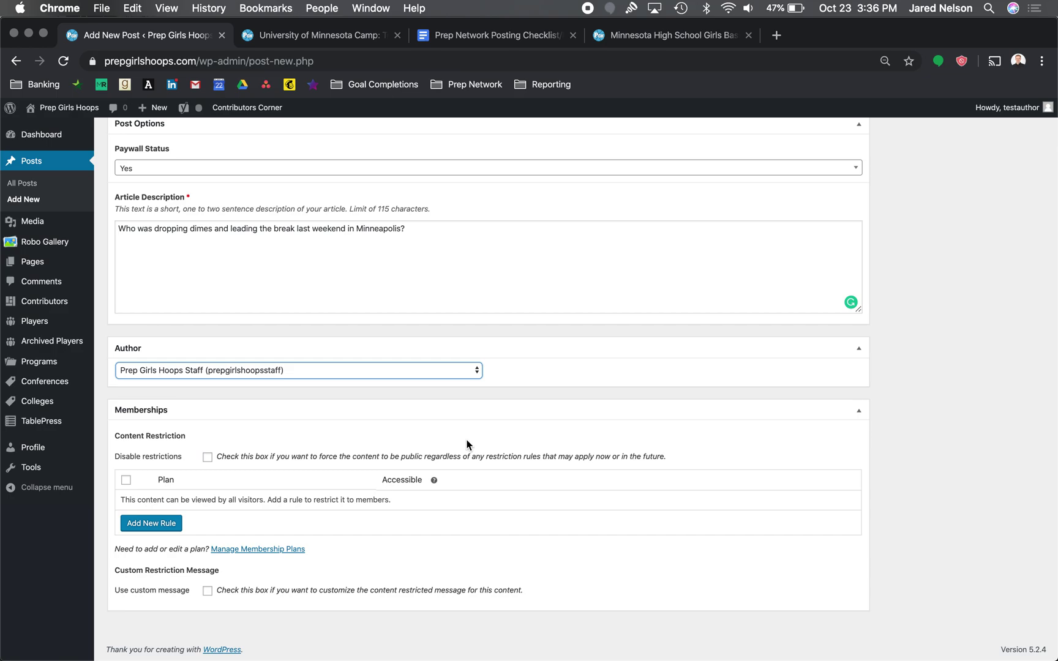
left_click(394, 370)
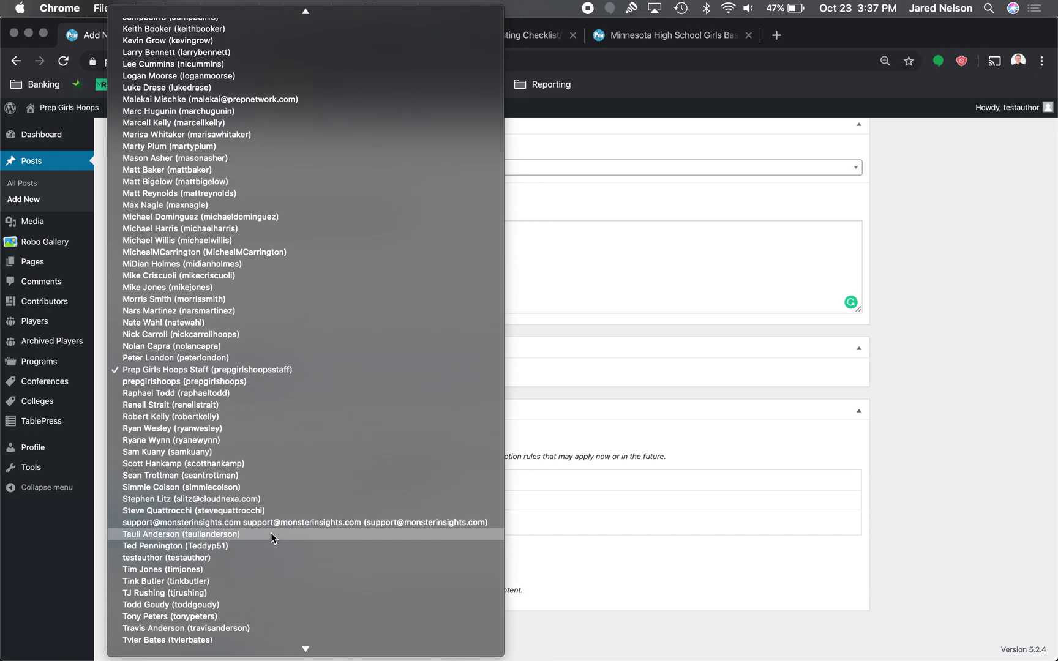
left_click(275, 369)
- Collapse the Author box and hide it from the post editor with the screen options
scroll(704, 472, "up", 15)
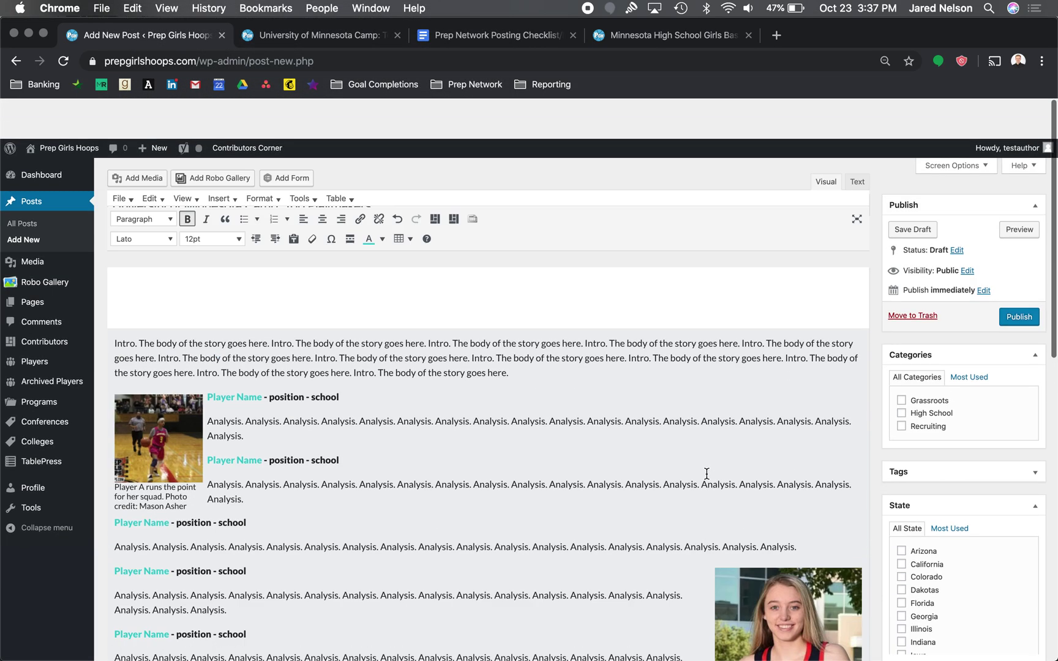
scroll(557, 528, "down", 10)
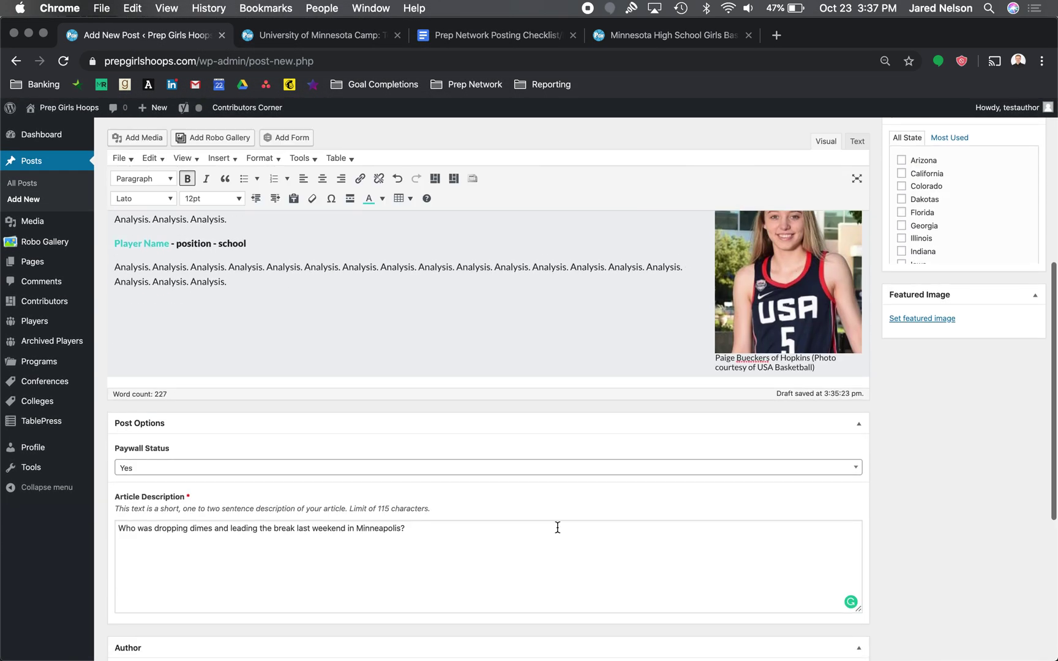
scroll(513, 478, "down", 3)
left_click(609, 413)
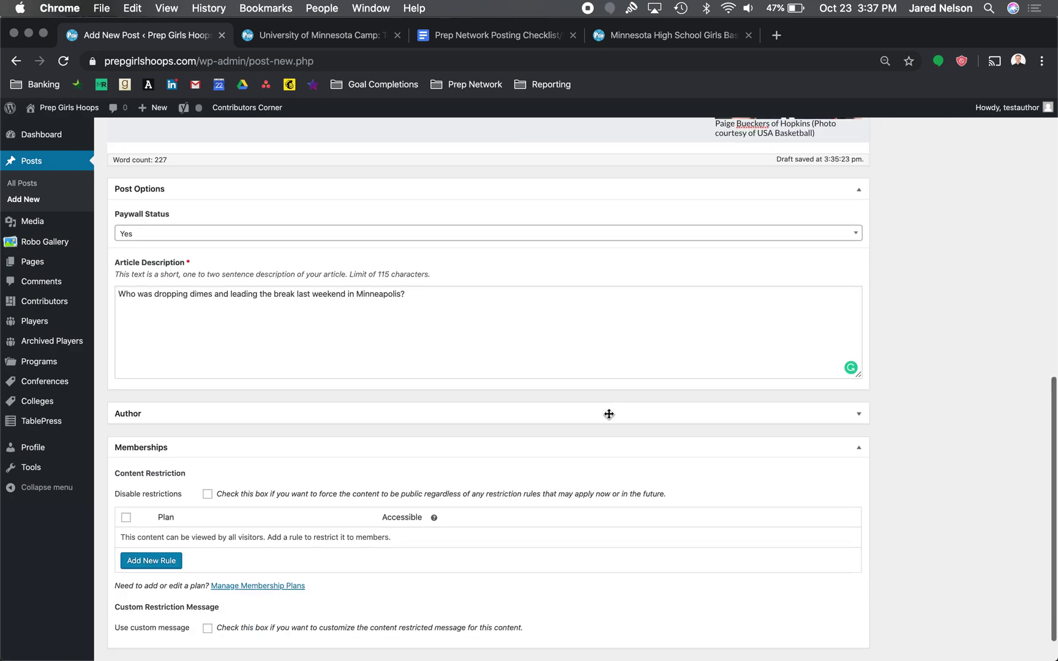
scroll(609, 413, "up", 15)
left_click(992, 131)
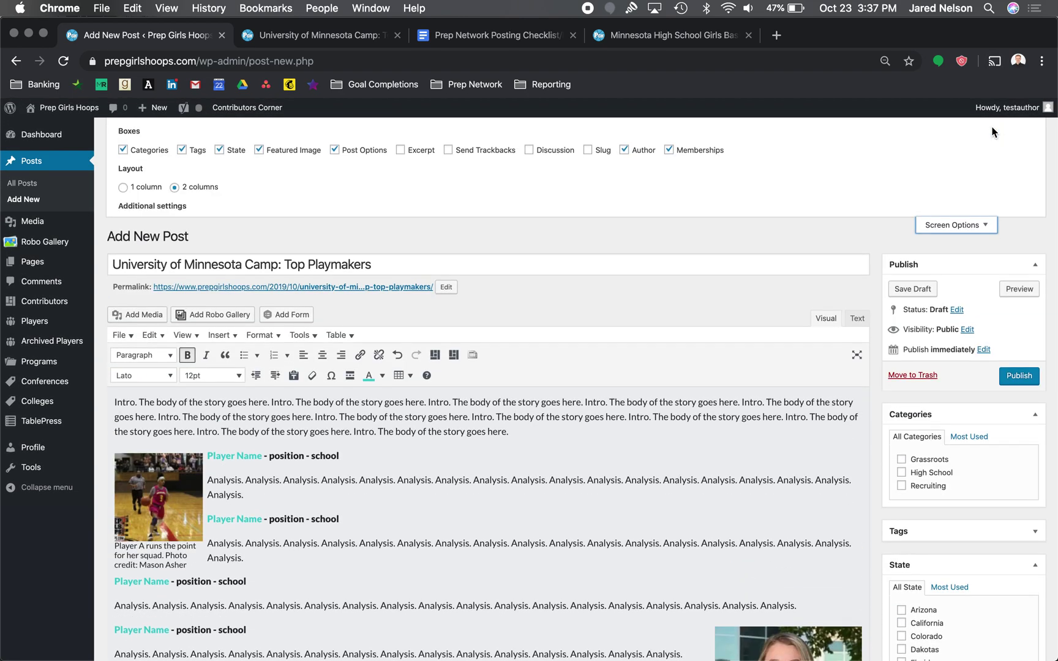
left_click(624, 150)
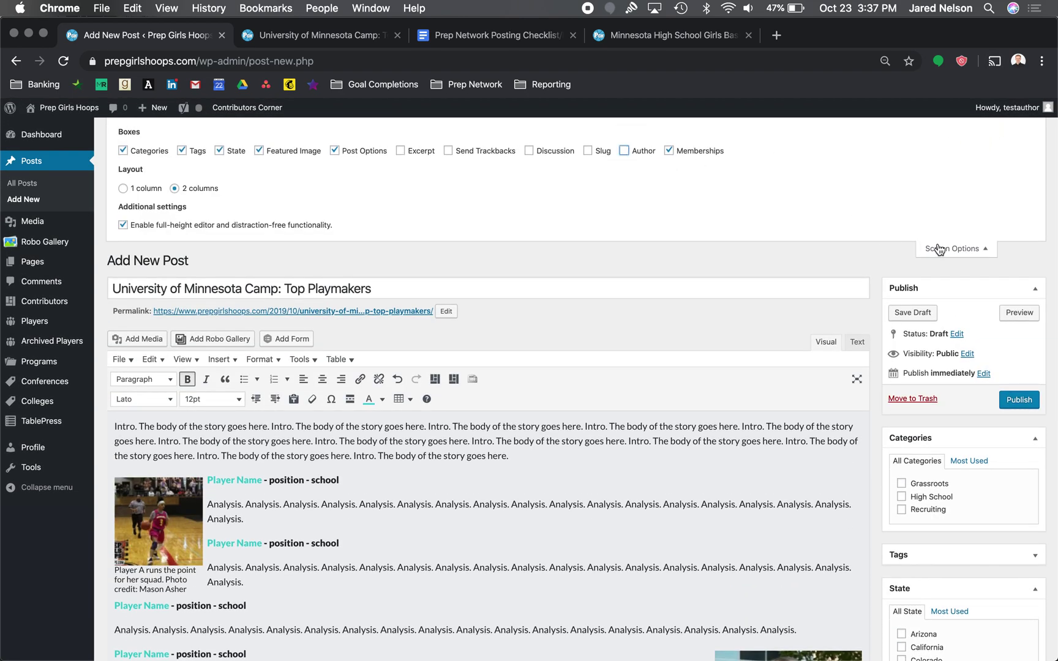
left_click(982, 251)
scroll(981, 254, "down", 15)
scroll(980, 249, "up", 15)
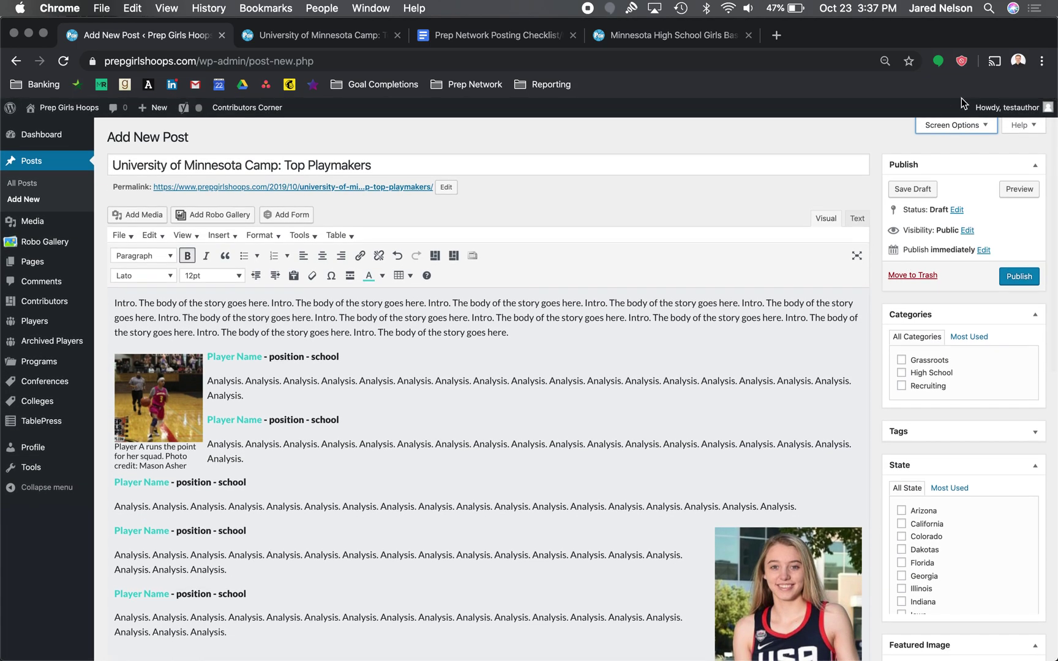
- Show the Author box again with the screen options and expand it below the article description
left_click(954, 126)
left_click(643, 153)
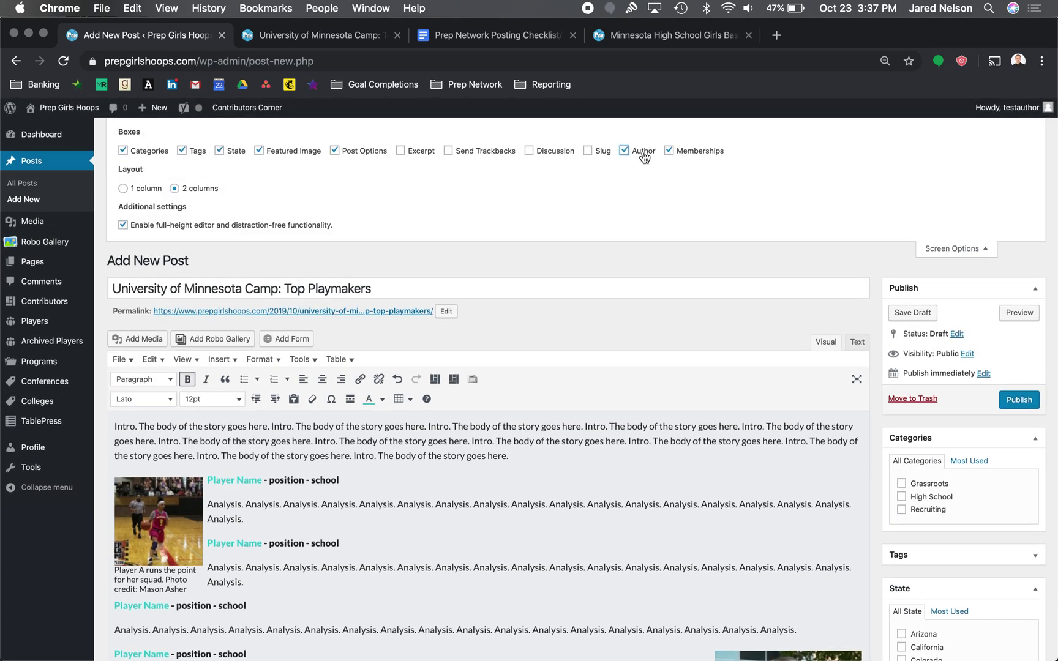
left_click(943, 248)
scroll(566, 399, "down", 10)
scroll(567, 399, "down", 1)
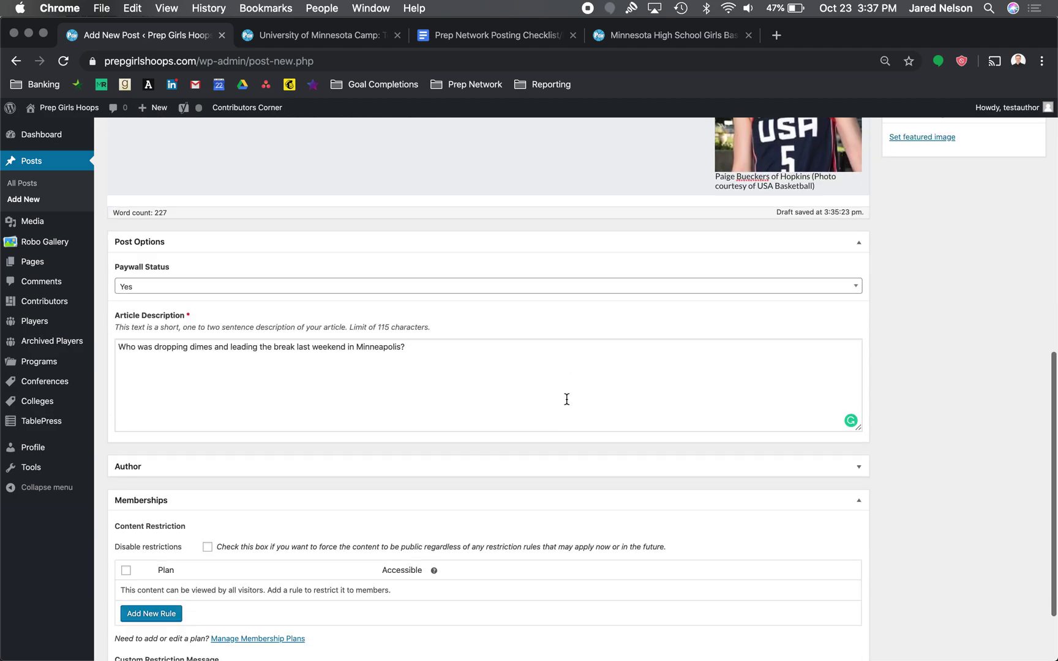
left_click(308, 467)
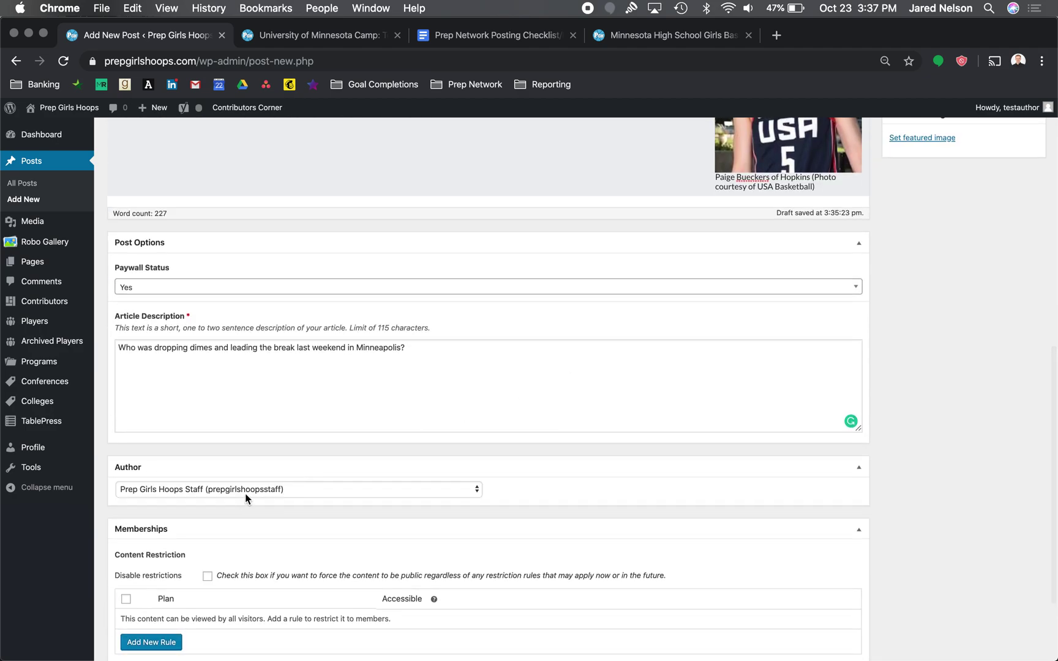
- Switch from the post editor to the open Minnesota page of the Prep Girls Hoops site
scroll(534, 490, "up", 1)
scroll(535, 488, "down", 2)
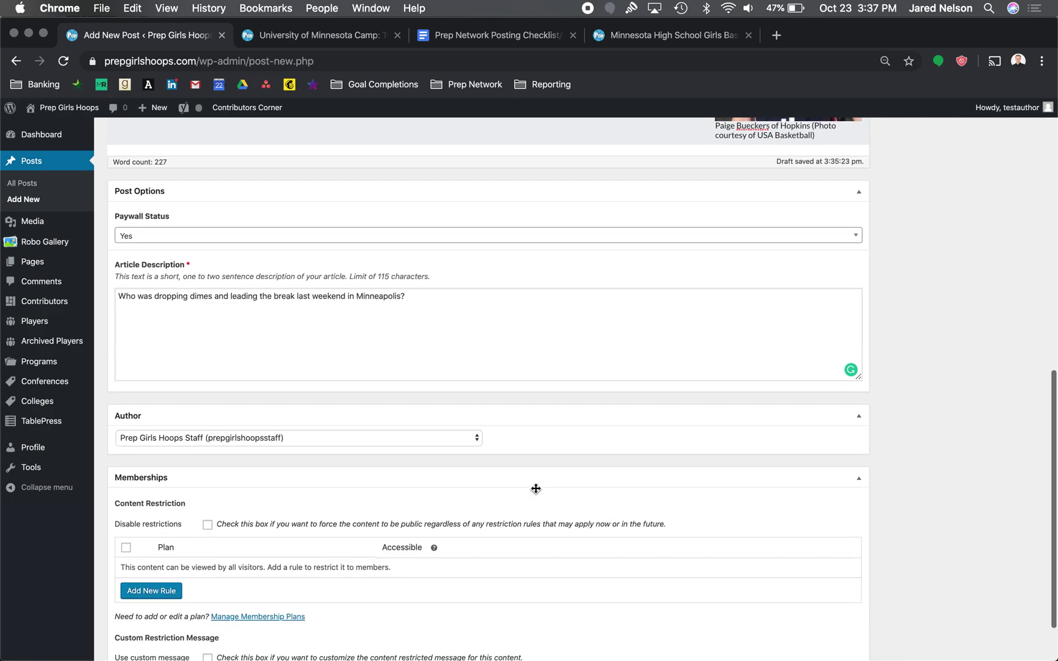
scroll(535, 488, "up", 7)
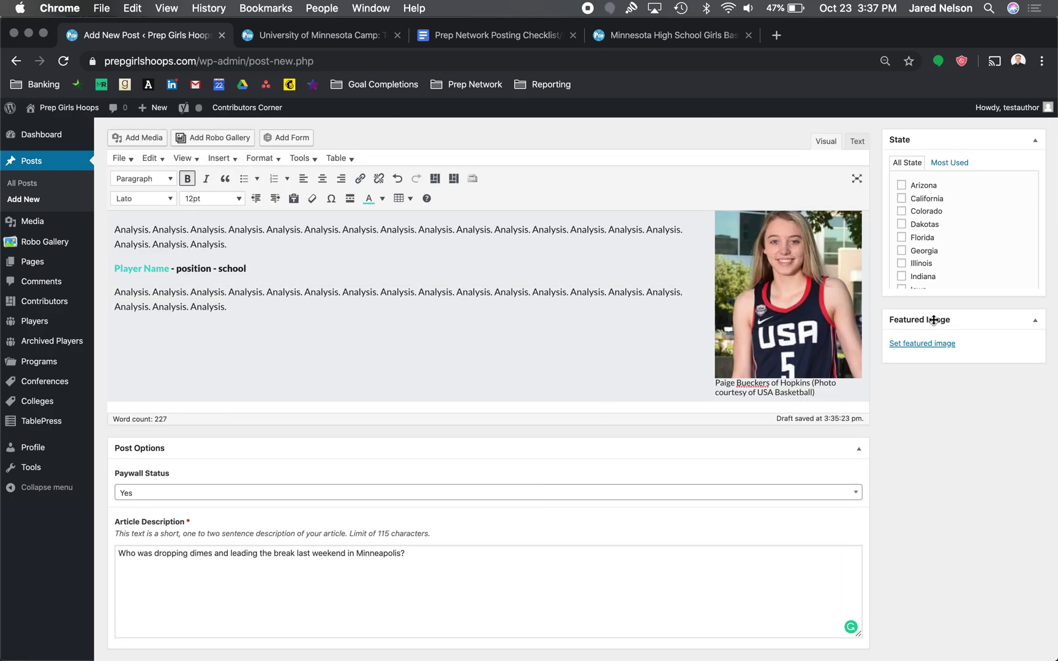
left_click(670, 38)
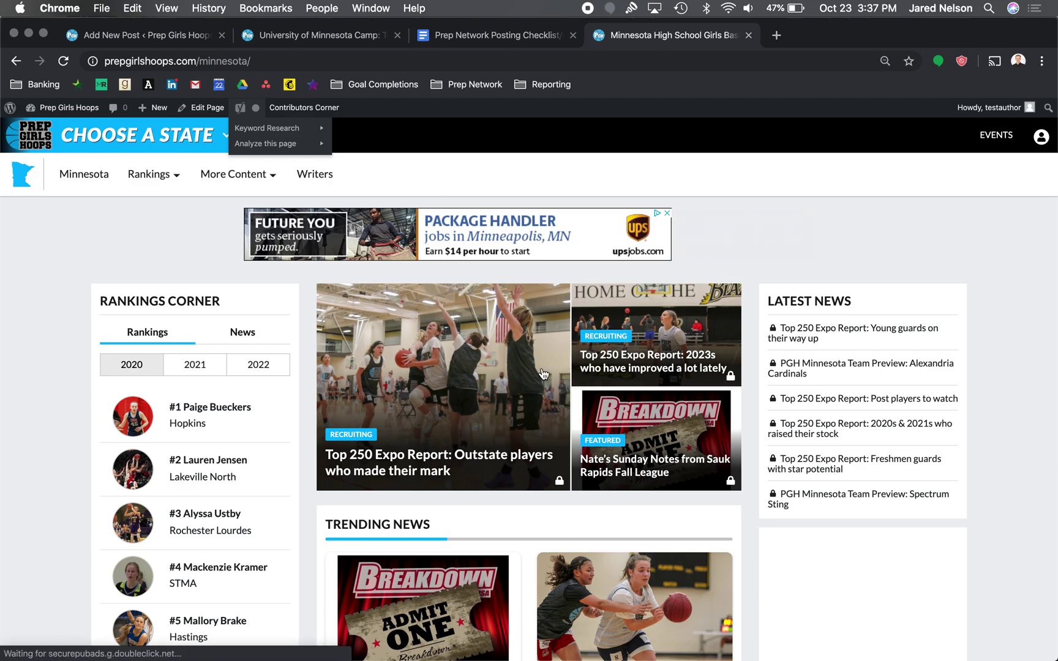
- Look through the images of the news articles on the Minnesota page and return to the post editor
scroll(335, 540, "down", 9)
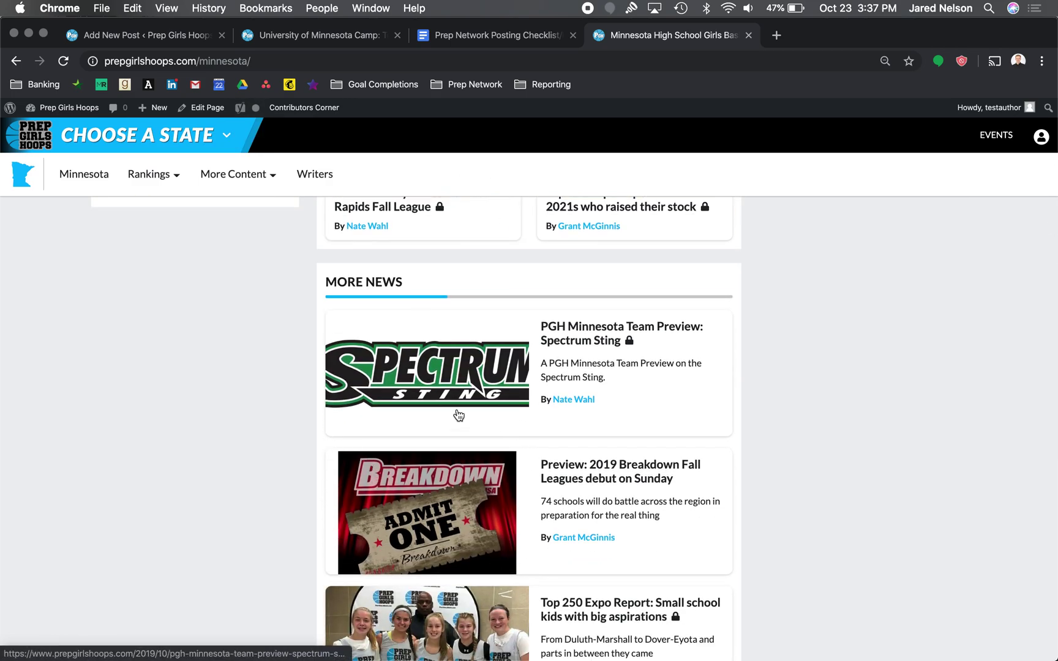
scroll(502, 560, "down", 5)
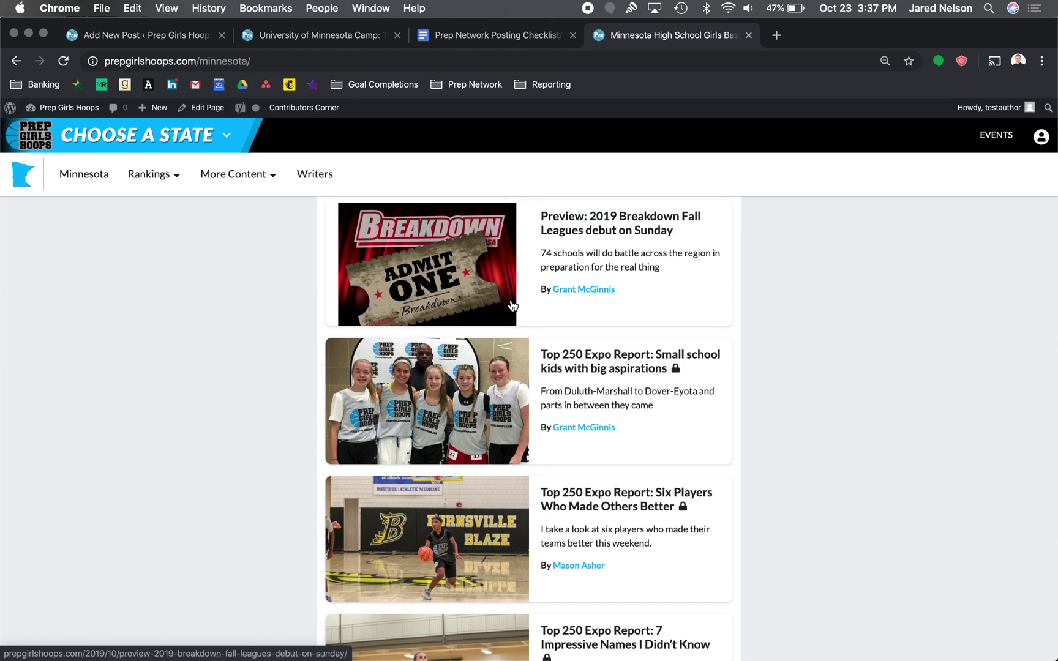
scroll(393, 484, "down", 3)
scroll(393, 484, "down", 1)
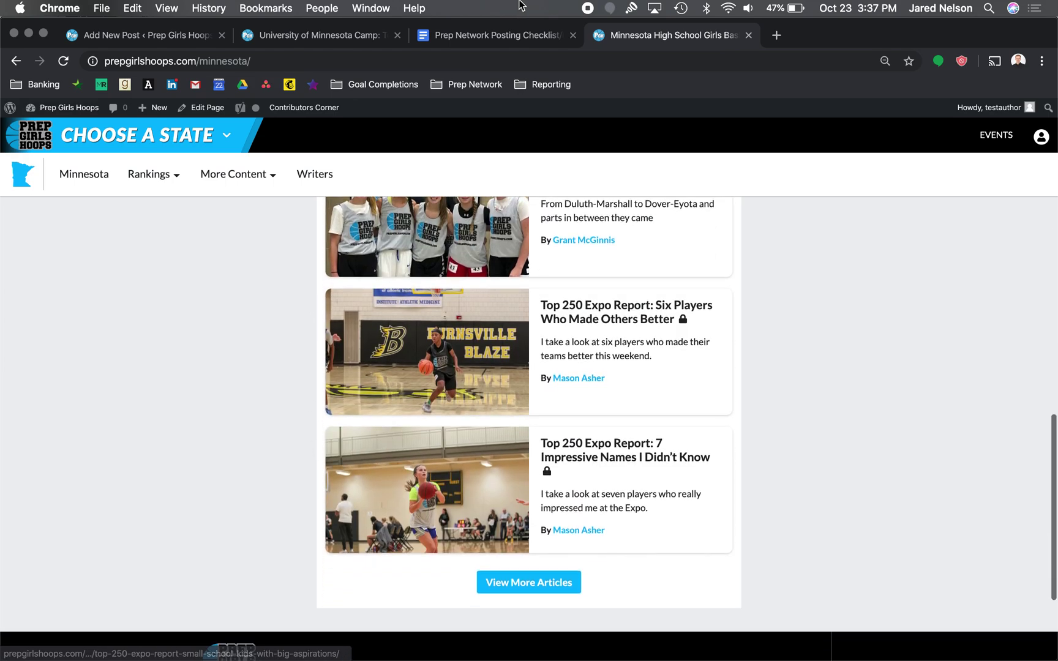
left_click(291, 34)
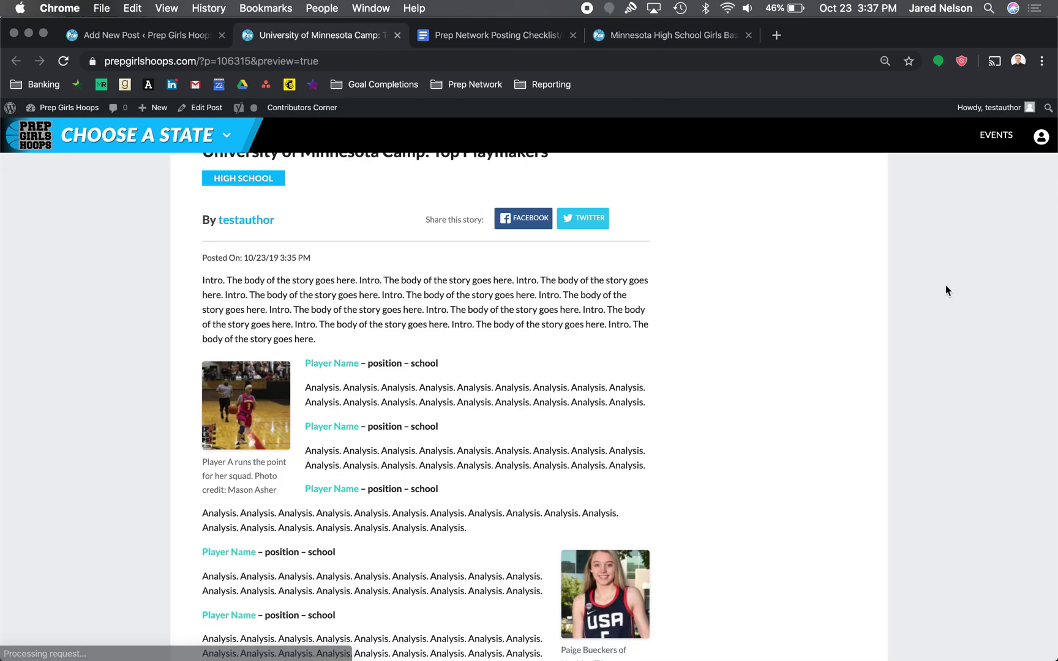
left_click(190, 38)
- Start choosing a featured image for the post and search the media library for "minnesota"
left_click(937, 344)
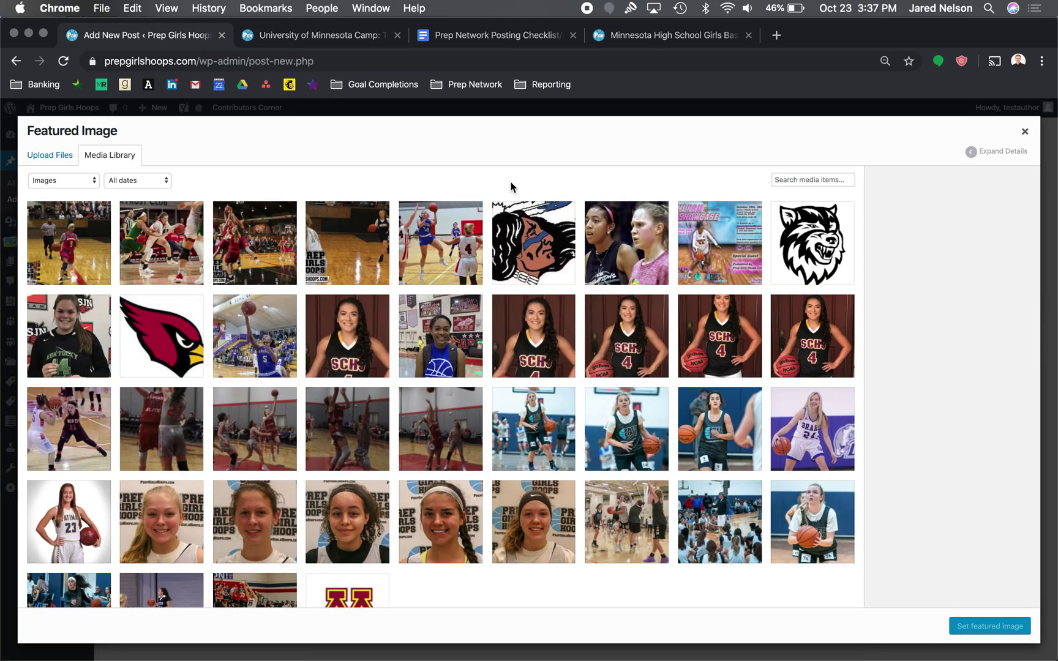
left_click(50, 155)
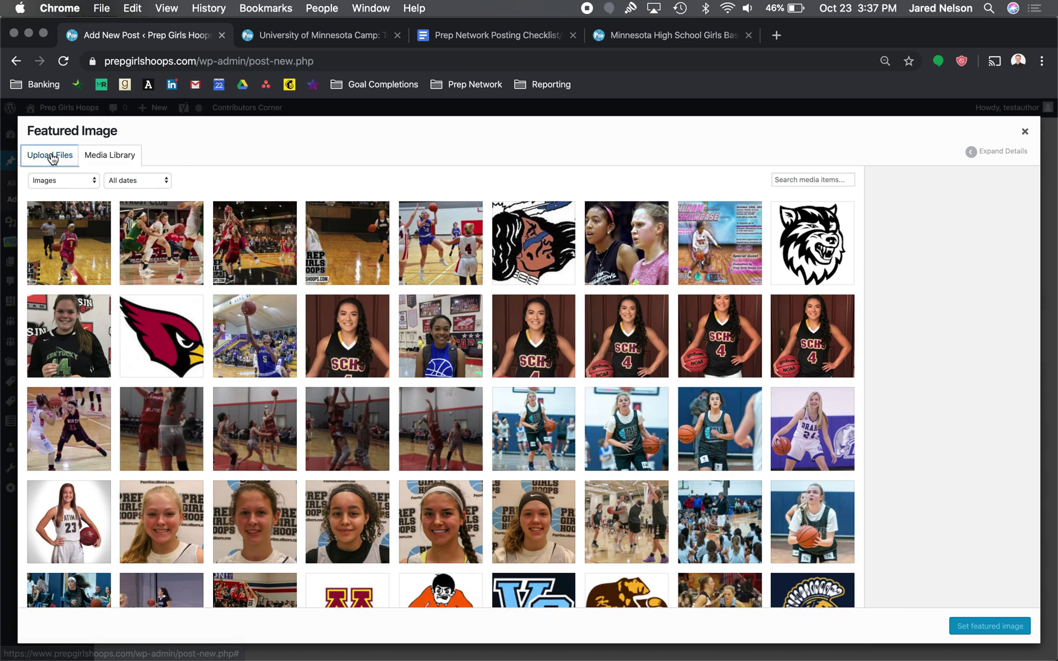
left_click(126, 153)
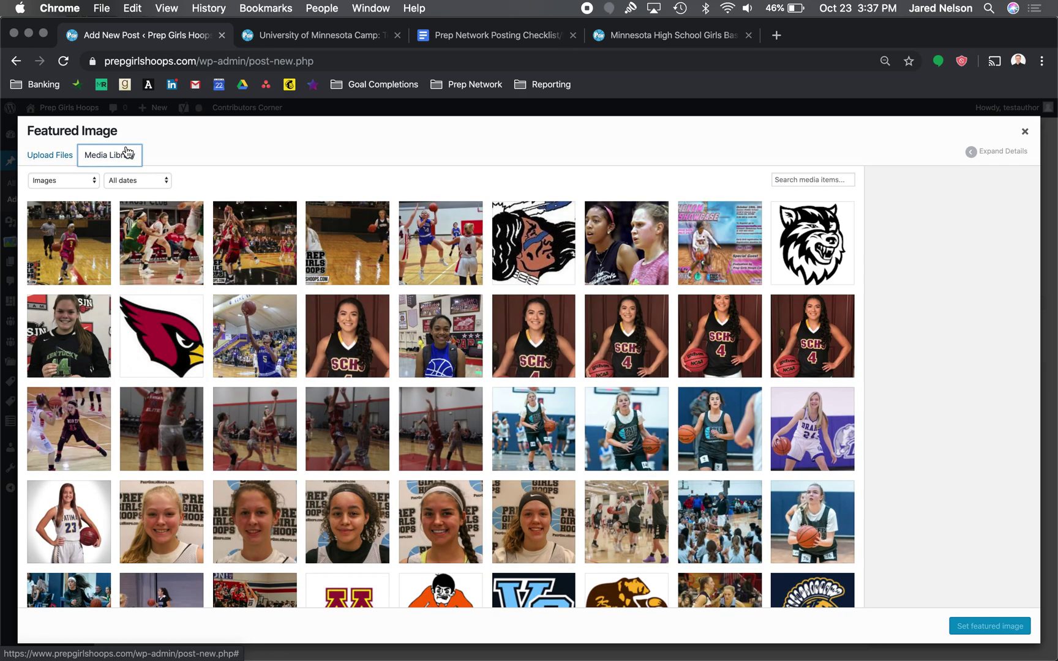
scroll(361, 413, "down", 8)
scroll(361, 414, "down", 4)
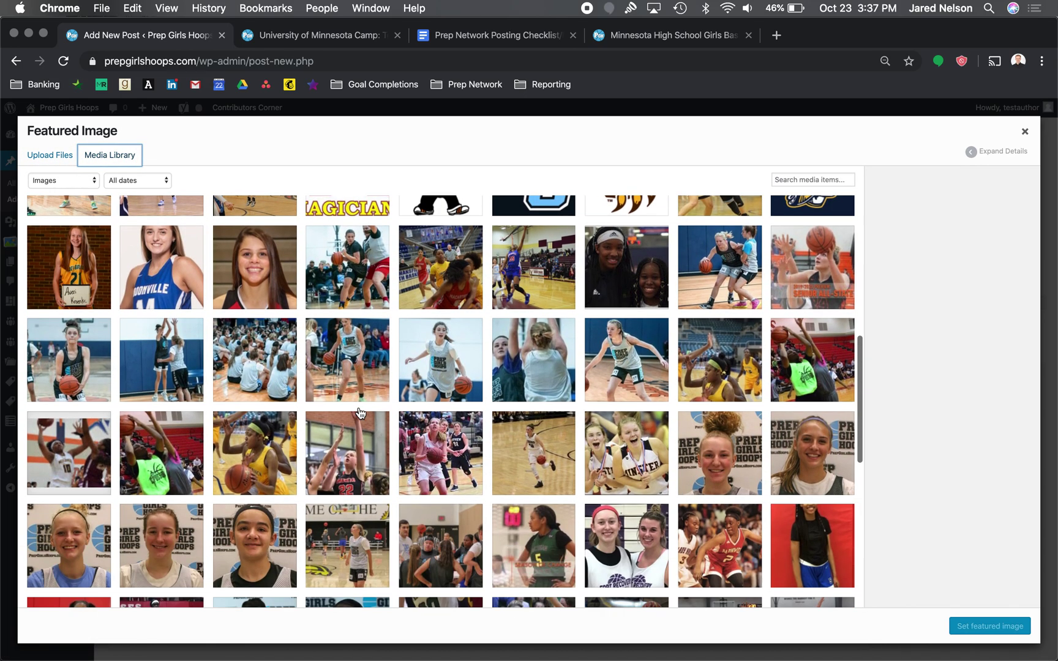
left_click(804, 179)
type("minnesota")
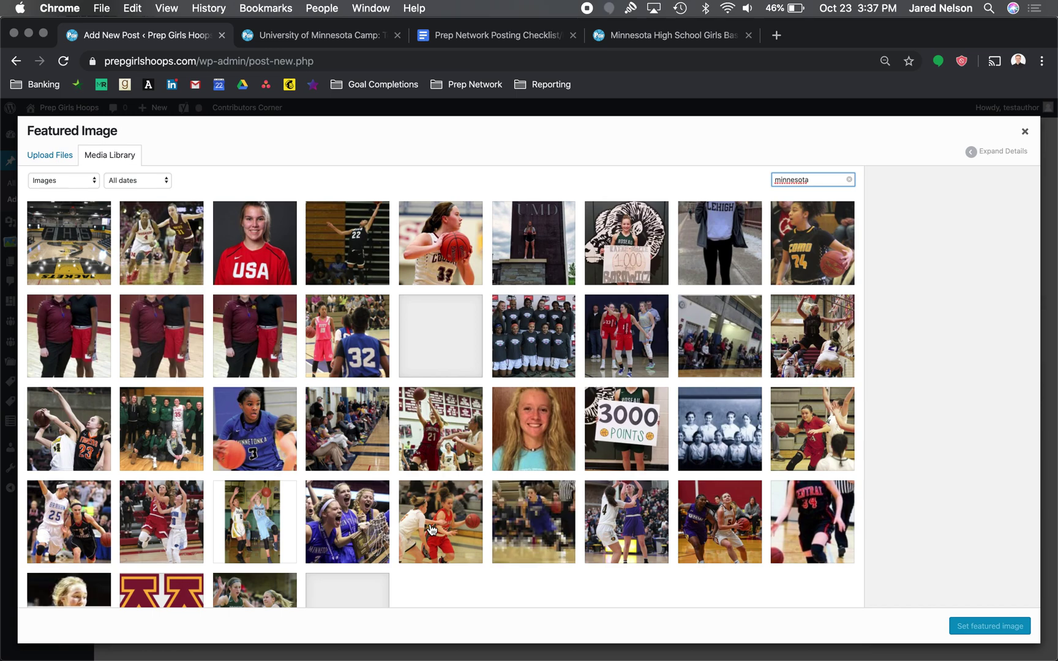
scroll(431, 530, "down", 3)
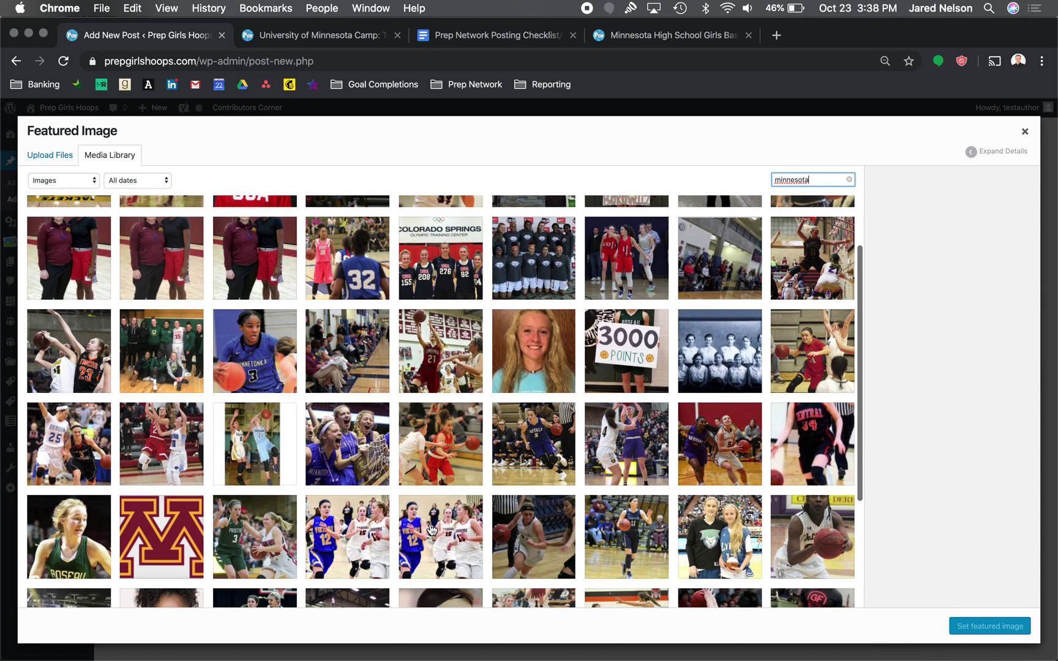
scroll(432, 530, "down", 3)
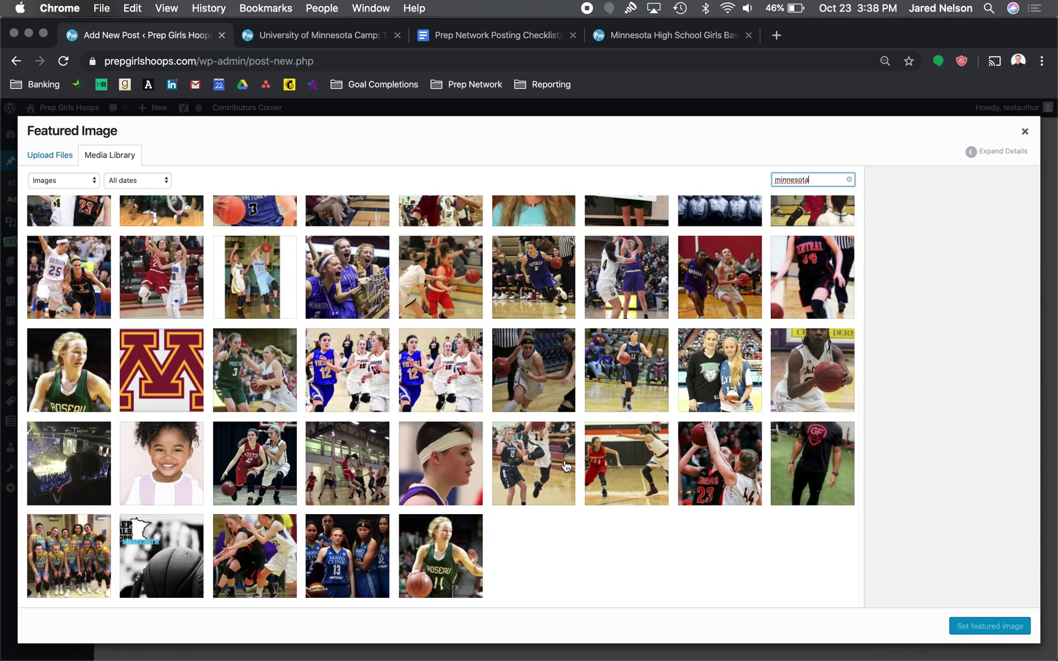
- Try several photos in the search results and select the one of two people in Lynx shirts
left_click(538, 465)
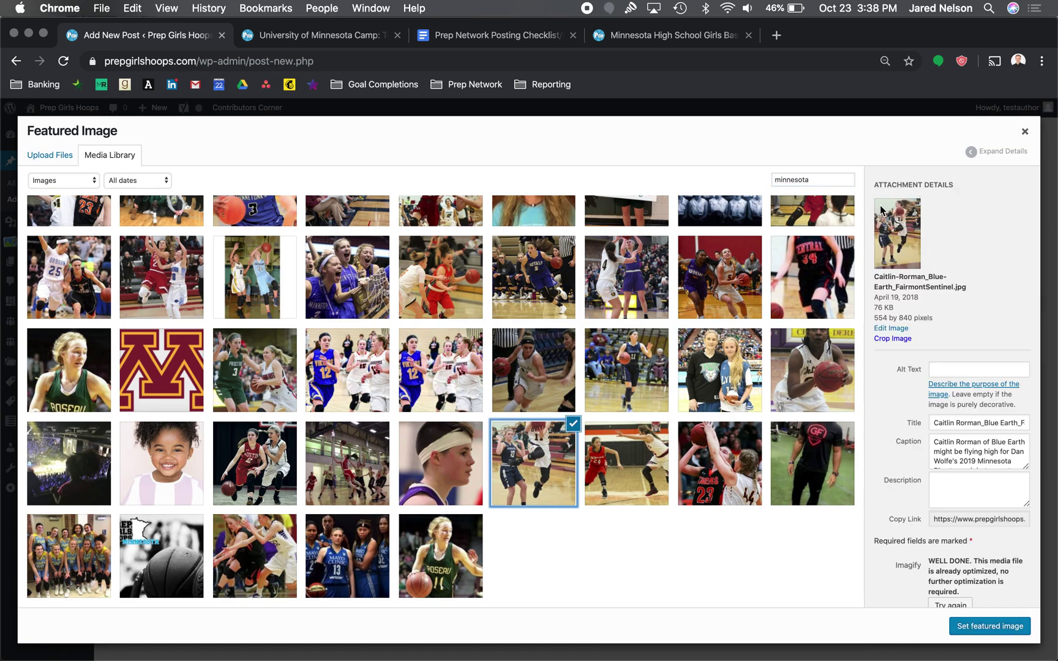
left_click(731, 357)
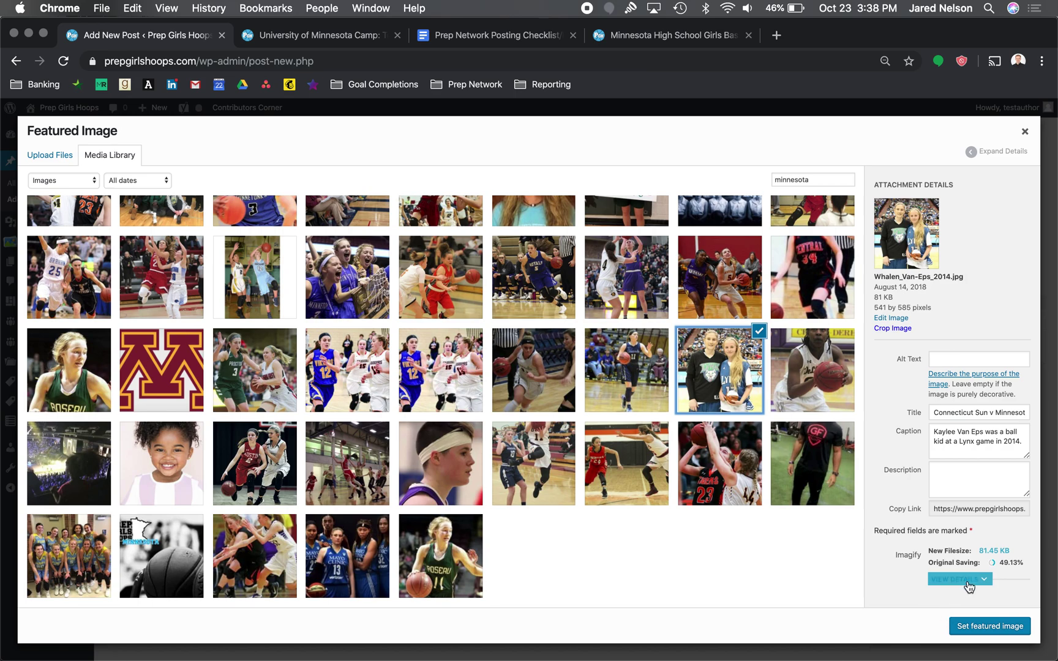
left_click(714, 466)
left_click(727, 367)
- Crop the Lynx photo to its full width around both people's heads and torsos, and set it as the featured image
left_click(905, 331)
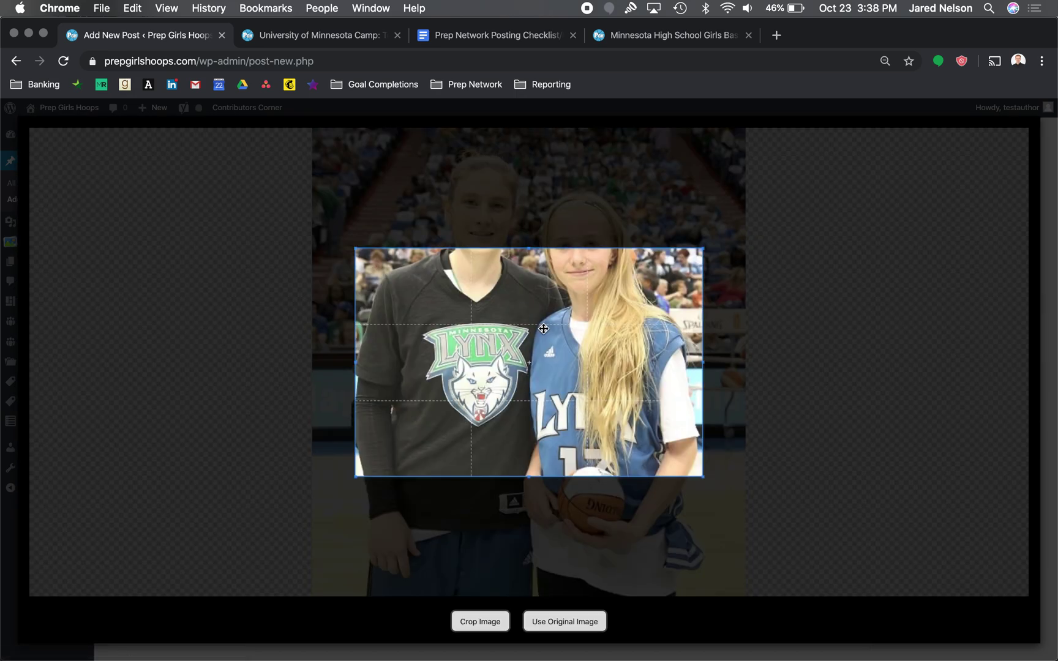
left_click_drag(544, 334, 415, 110)
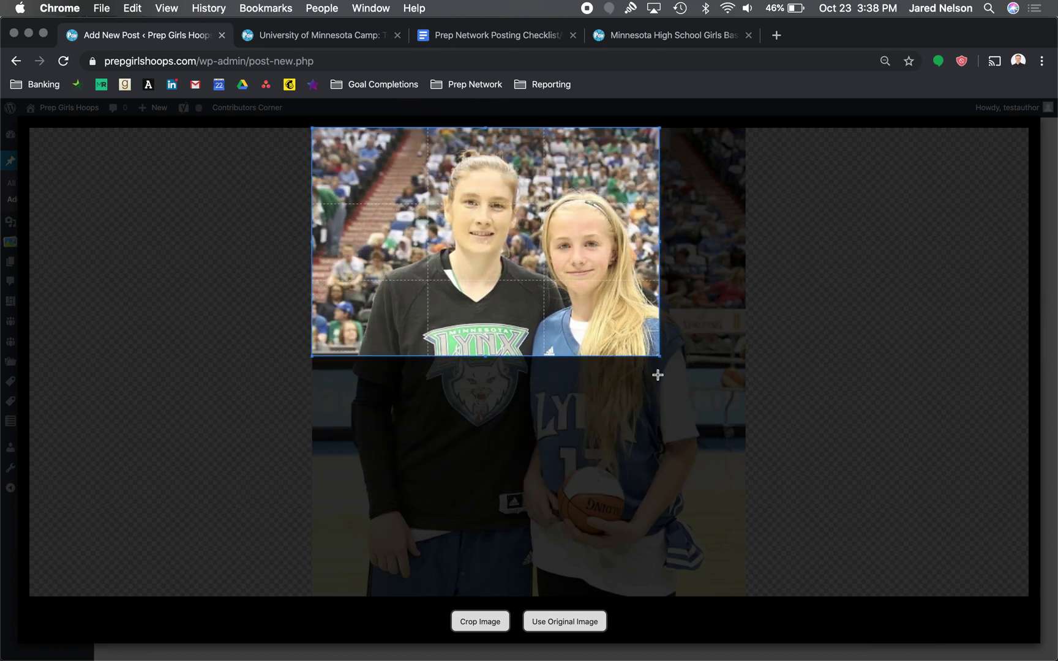
left_click_drag(657, 355, 711, 408)
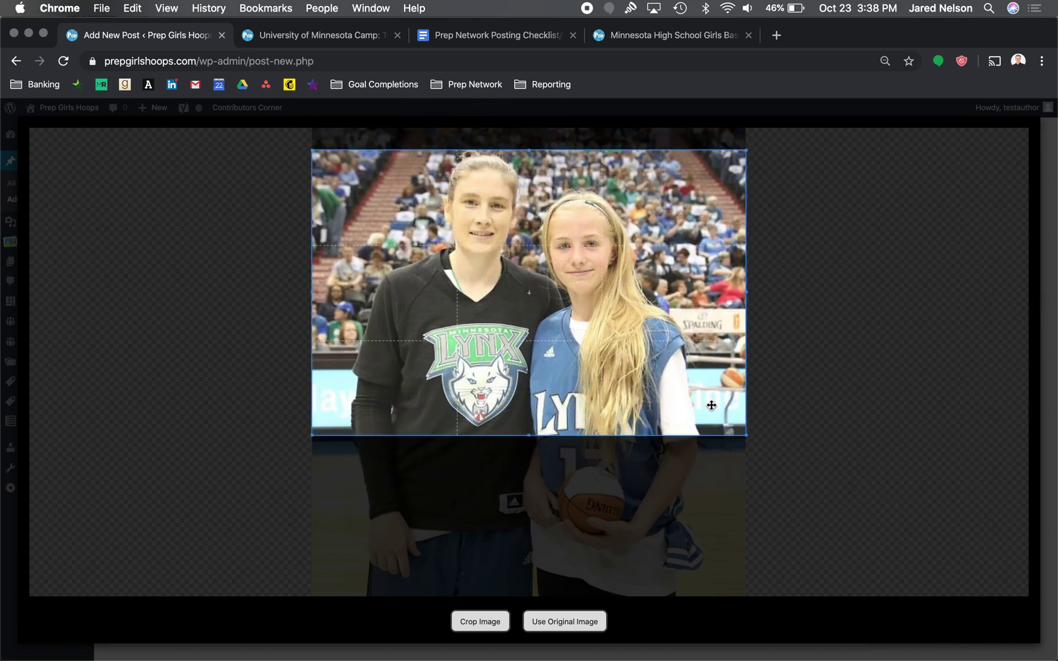
left_click(467, 622)
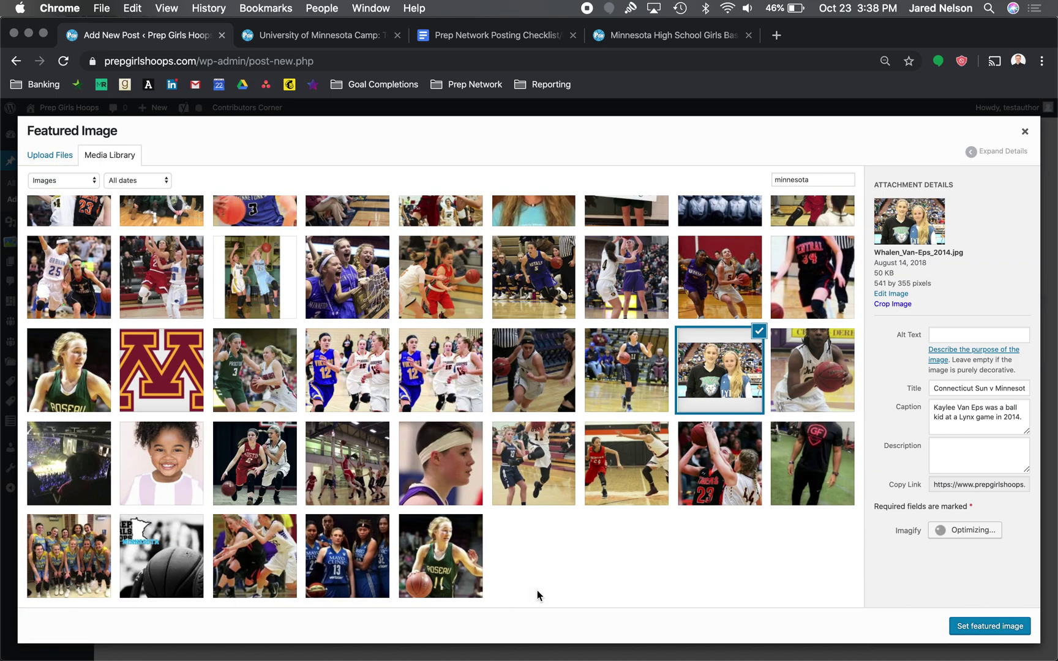
left_click(1003, 626)
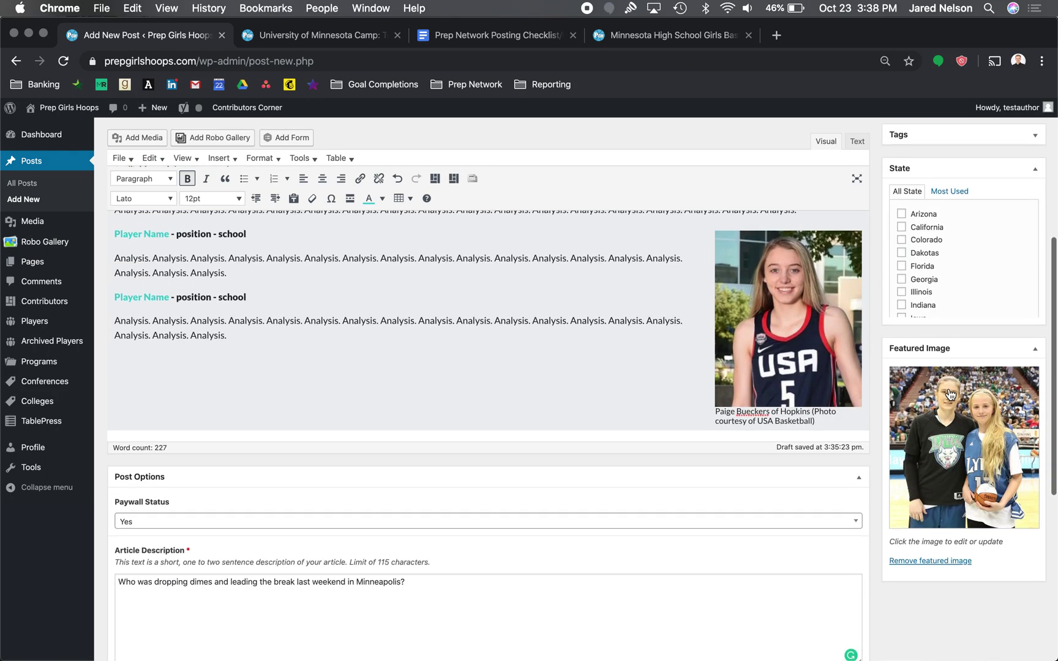
- Assign the post to the state Minnesota
scroll(987, 506, "up", 3)
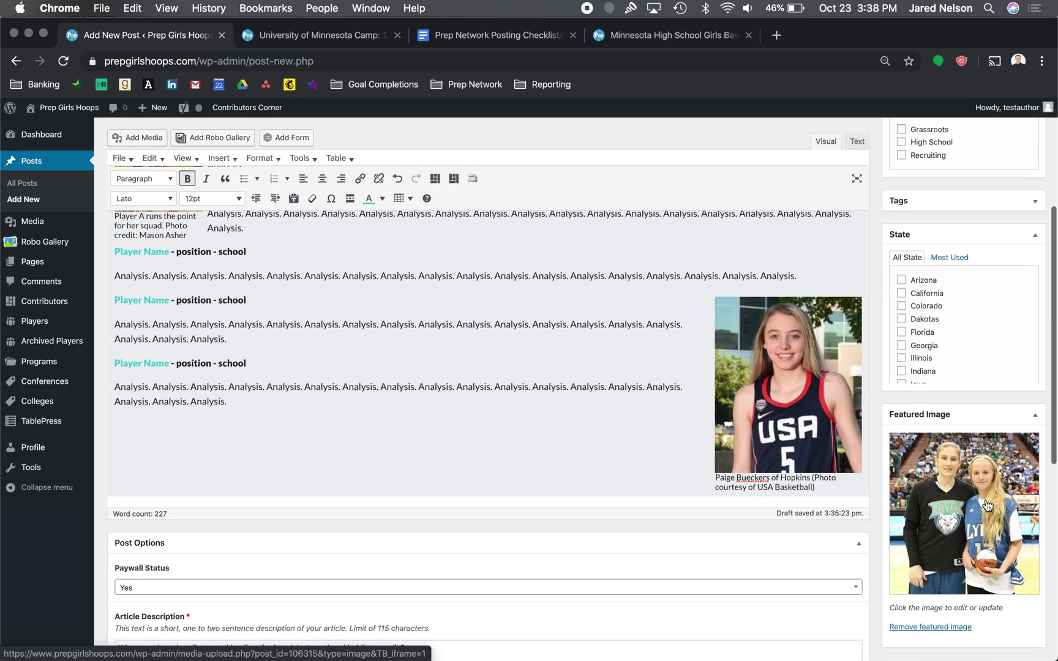
scroll(952, 347, "down", 3)
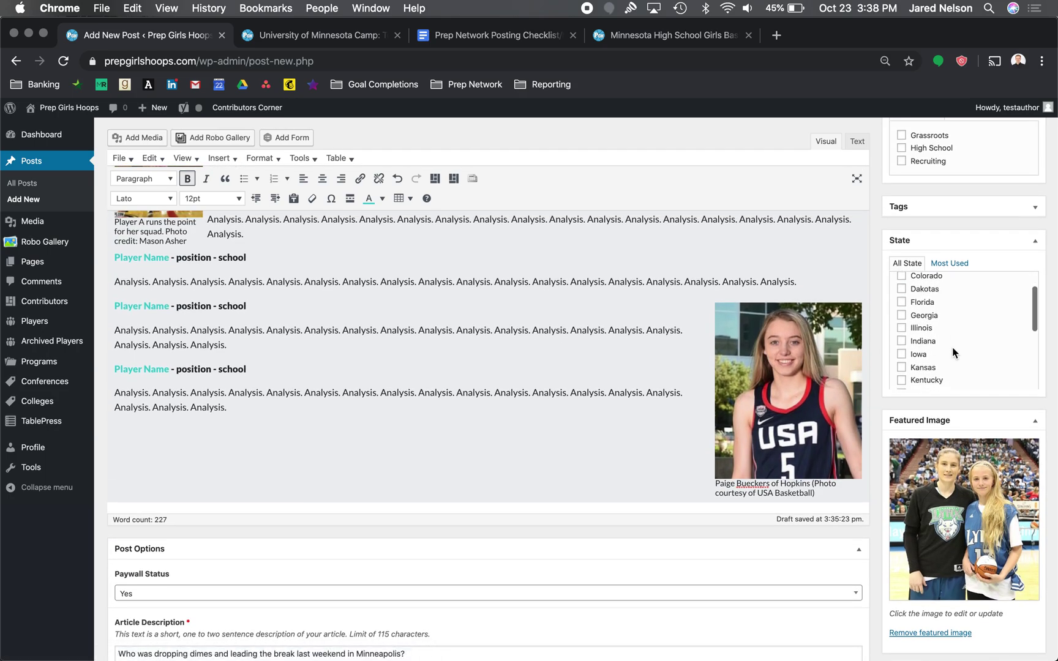
scroll(952, 347, "down", 2)
left_click(902, 327)
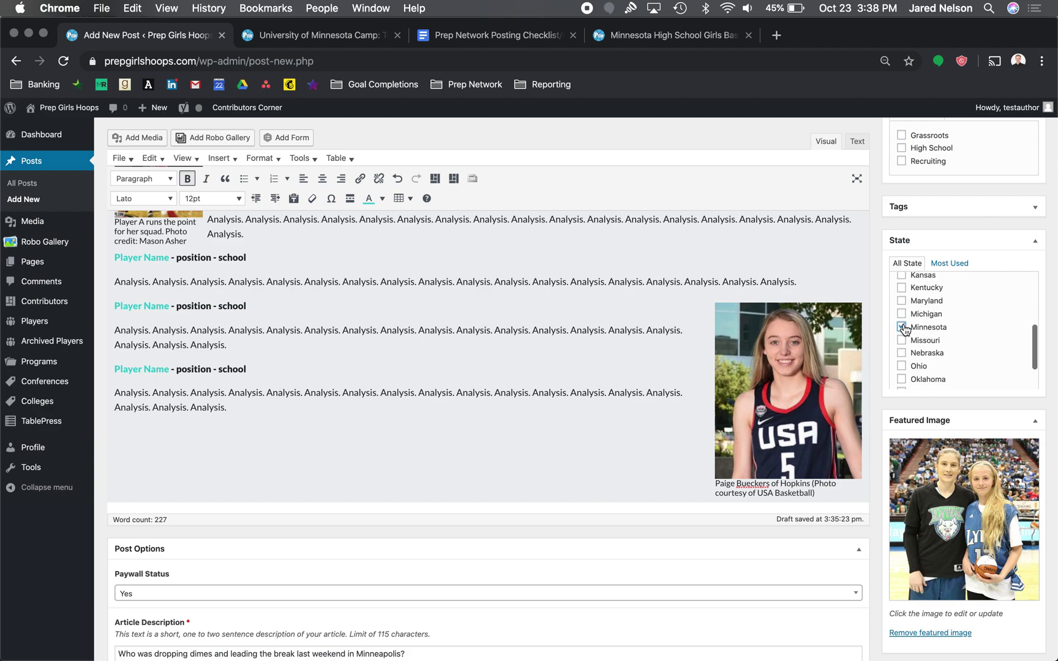
- Examine the state choices on the Minnesota page and compare them with the State options in the post editor
left_click(658, 36)
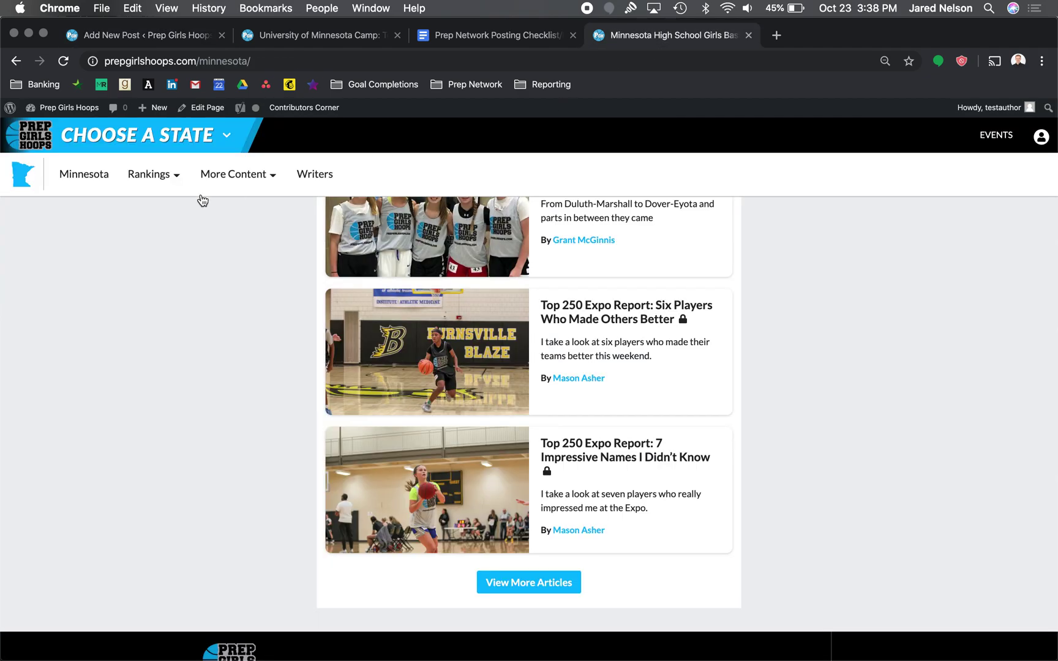
mouse_move(116, 136)
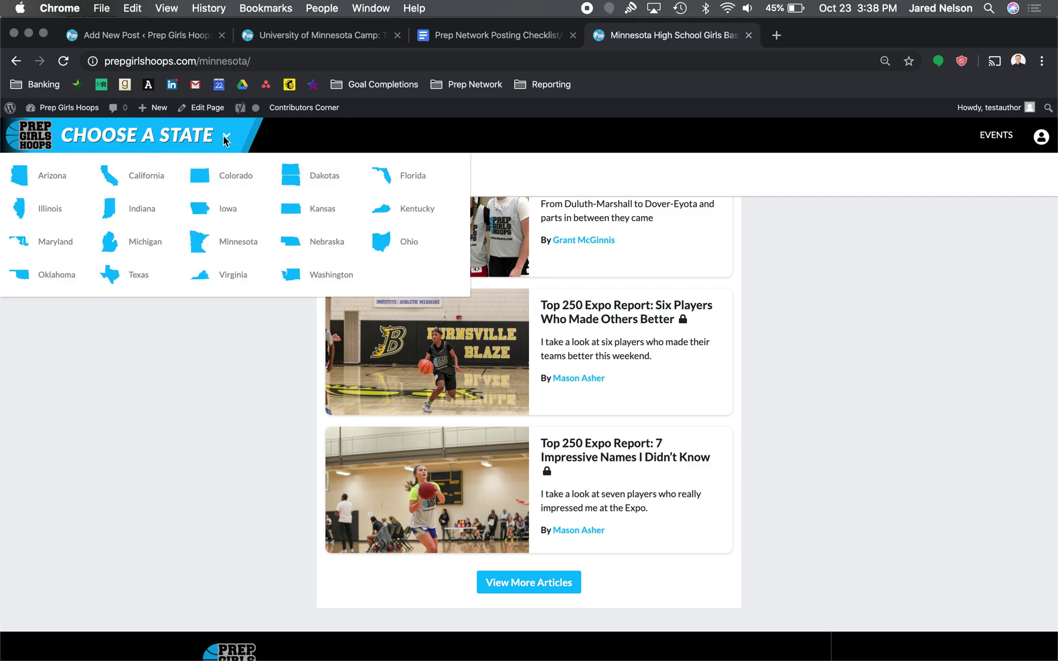
left_click(158, 38)
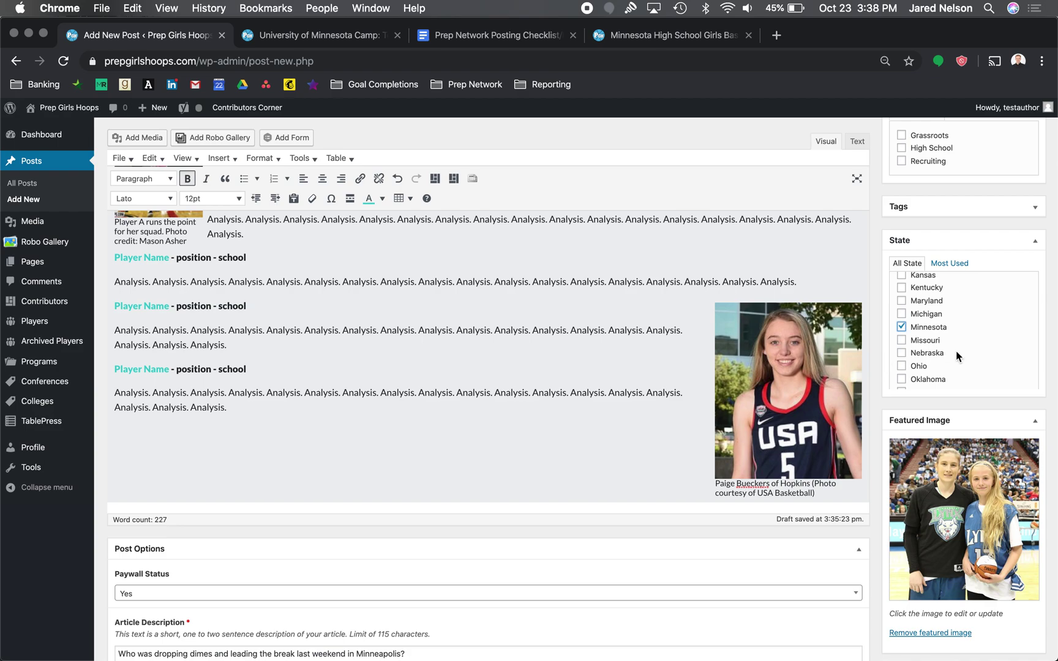
scroll(956, 350, "down", 1)
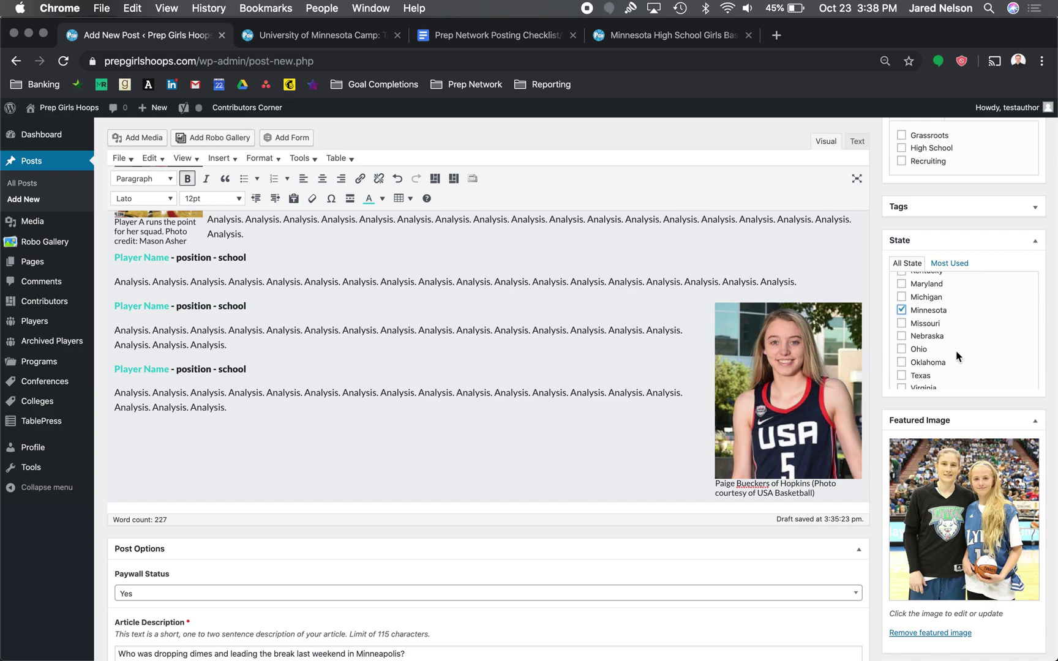
scroll(956, 351, "up", 4)
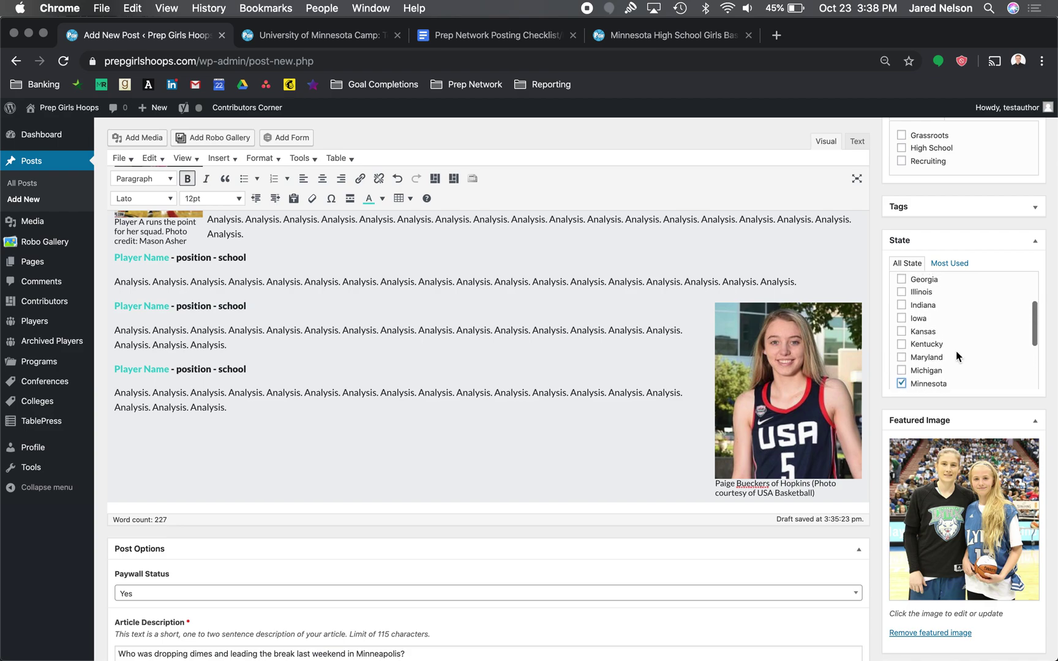
scroll(956, 350, "up", 1)
scroll(956, 350, "down", 1)
scroll(956, 350, "up", 2)
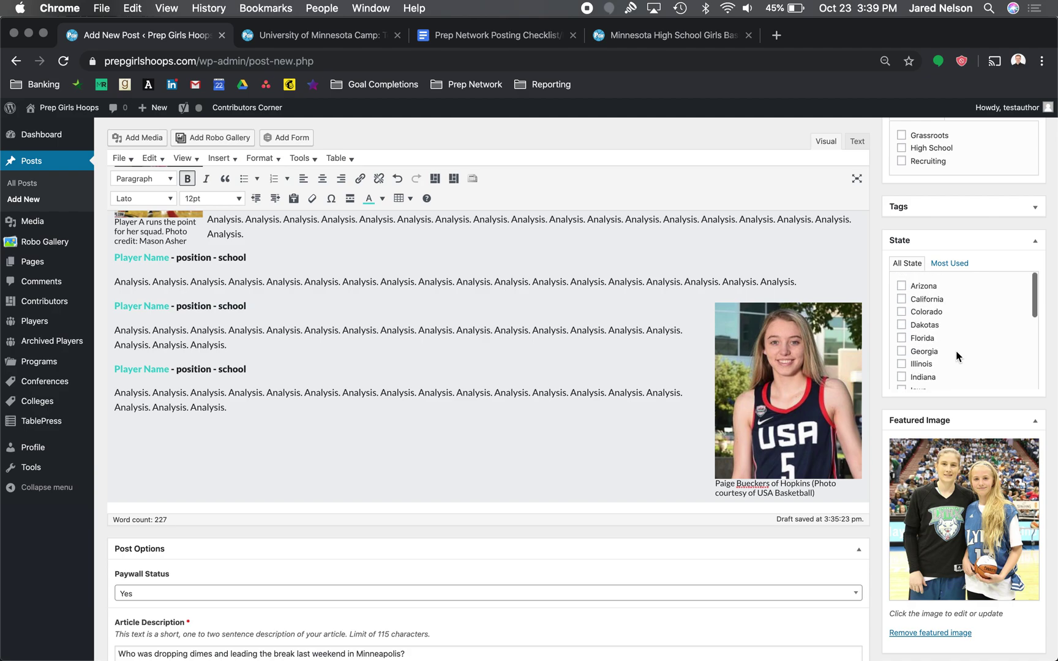
scroll(956, 350, "up", 3)
left_click(959, 327)
left_click(959, 327)
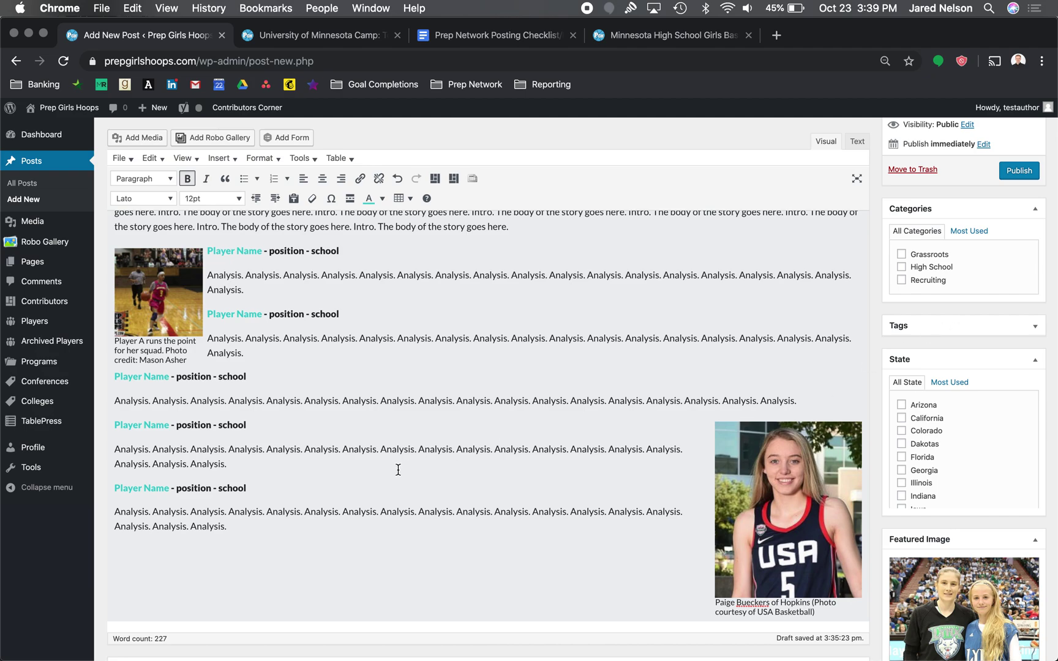
- Try the Grassroots, High School and Recruiting categories and keep only High School assigned to the post
scroll(928, 320, "up", 2)
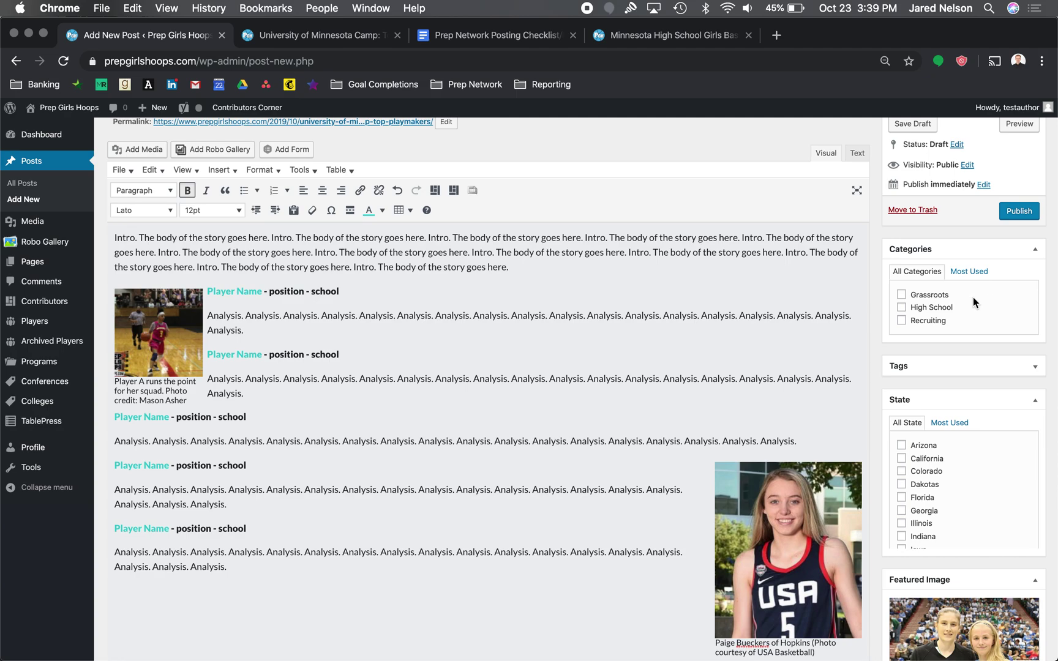
left_click(901, 320)
left_click(902, 307)
left_click(902, 294)
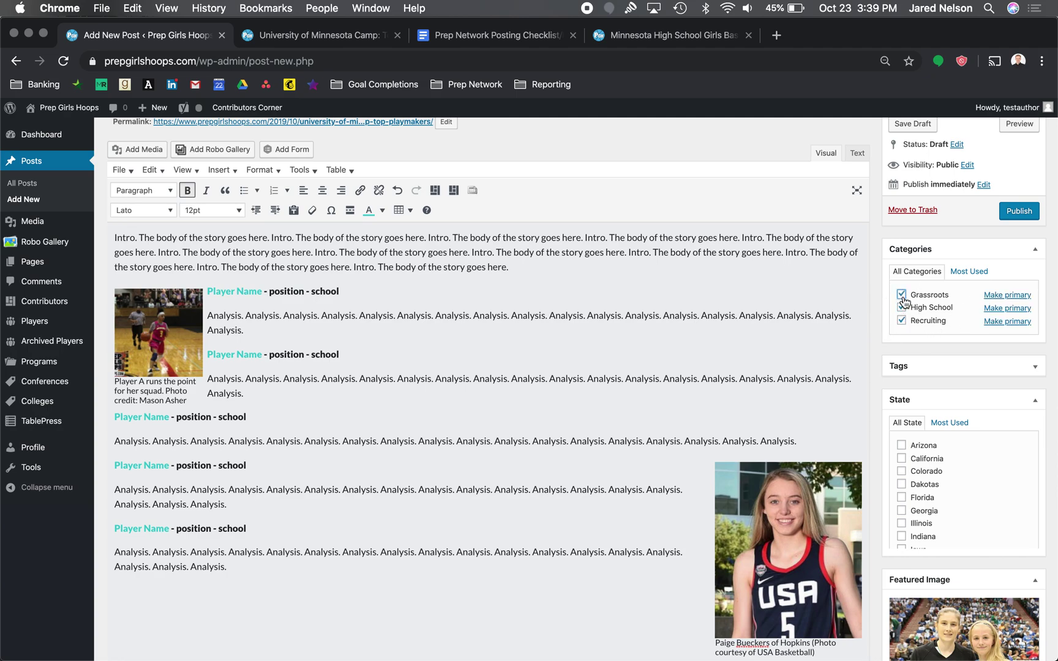
left_click(901, 307)
left_click(901, 294)
left_click(902, 321)
left_click(902, 308)
left_click(902, 295)
left_click(902, 308)
left_click(901, 294)
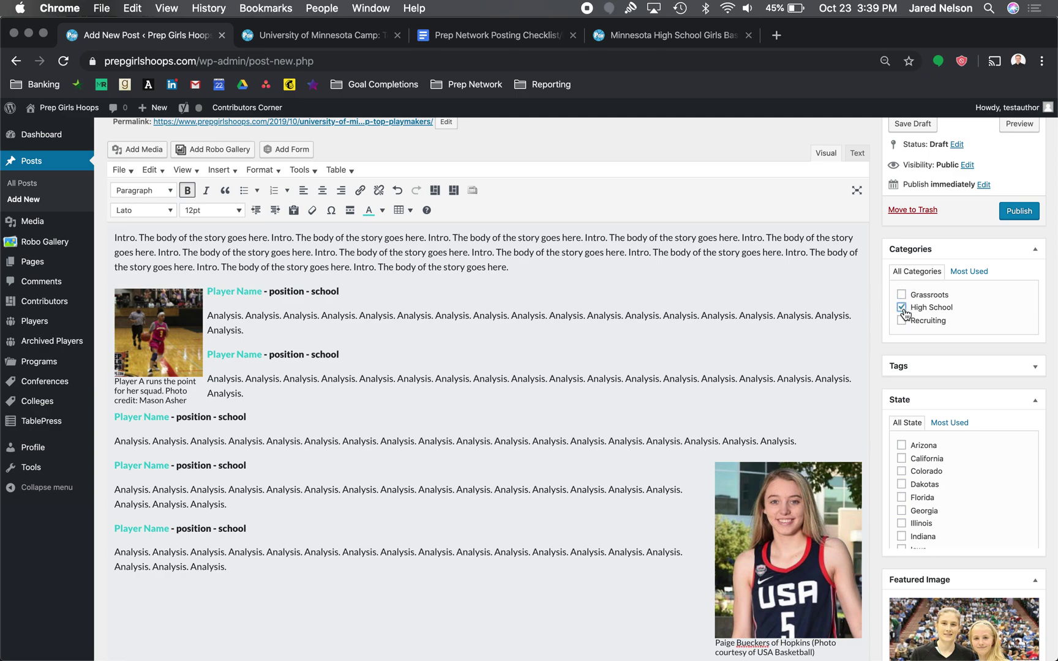
- Switch the post's category to Recruiting and compare the categories with the More Content entries on the Minnesota page
left_click(902, 321)
left_click(902, 307)
left_click(902, 321)
left_click(649, 35)
mouse_move(269, 169)
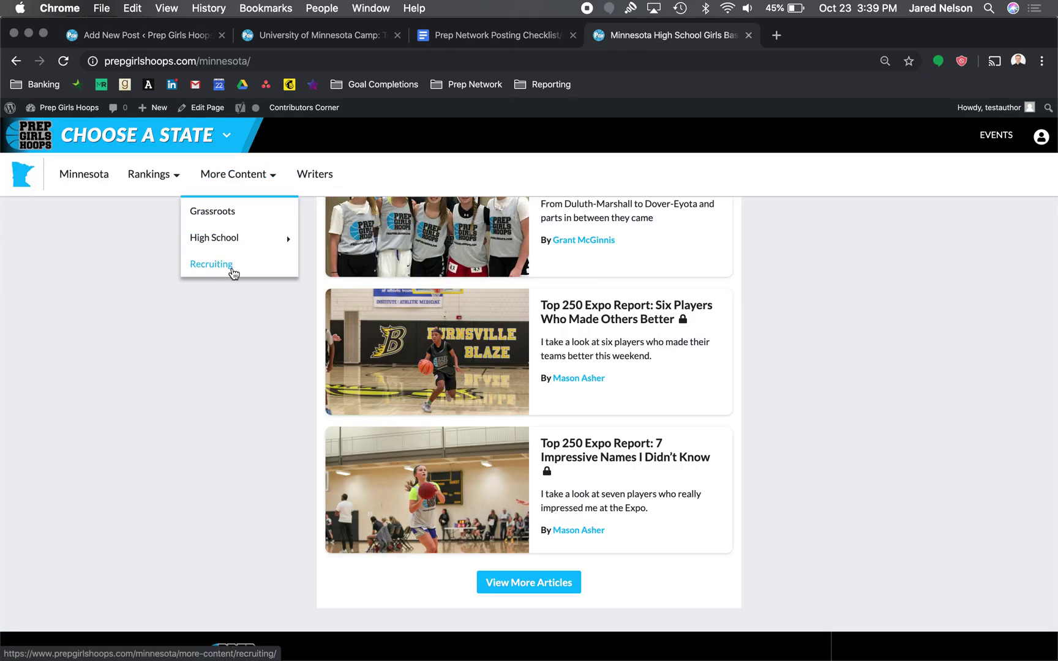
left_click(158, 37)
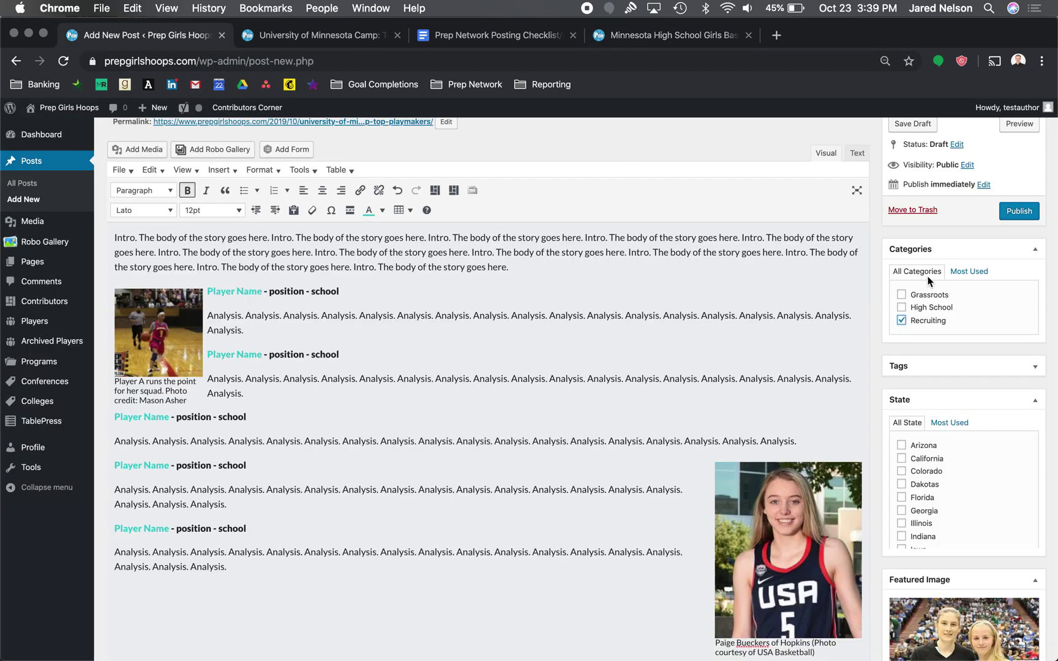
- Assign High School instead of Recruiting as the post's category and preview the post
left_click(902, 308)
left_click(902, 323)
scroll(904, 325, "up", 2)
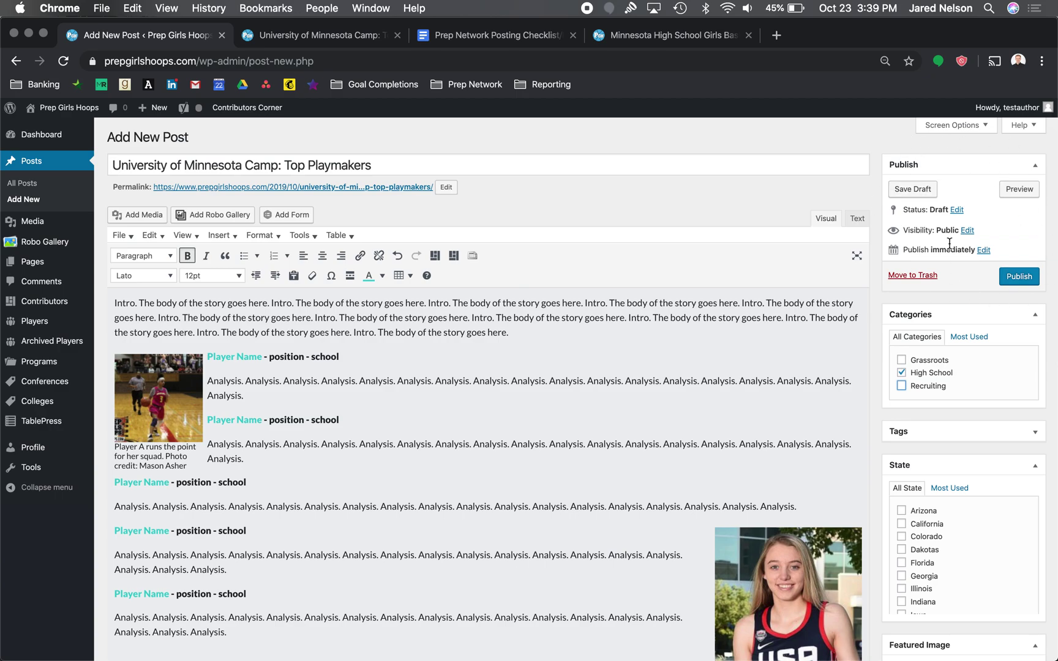
left_click(1021, 189)
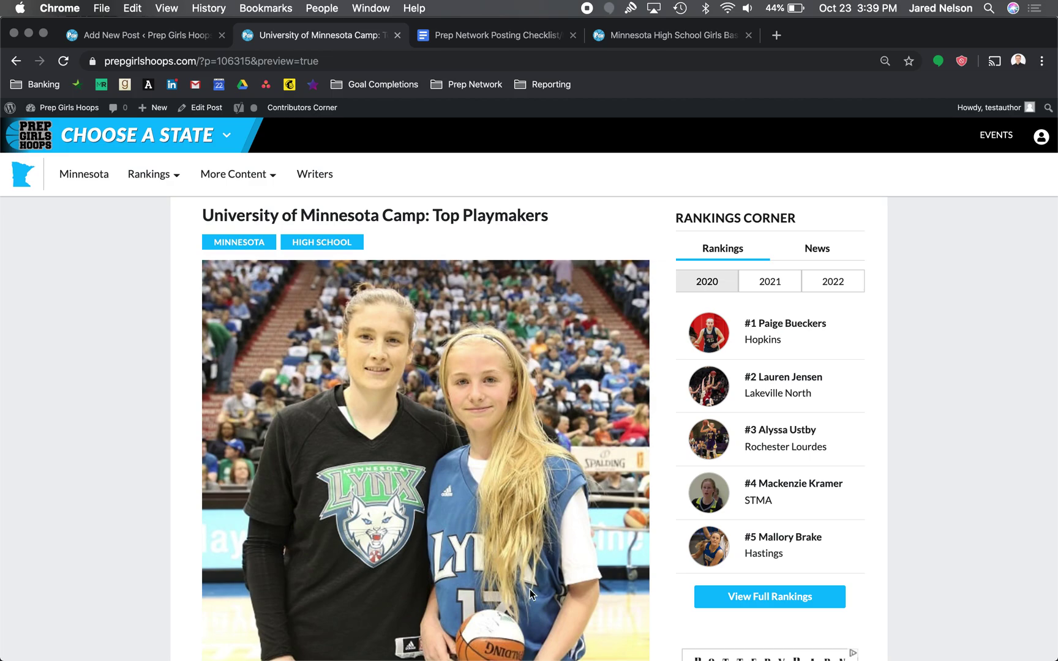
- Look through the article listings on the Minnesota page, and check the post's options and featured image in the editor
left_click(706, 37)
scroll(462, 433, "up", 10)
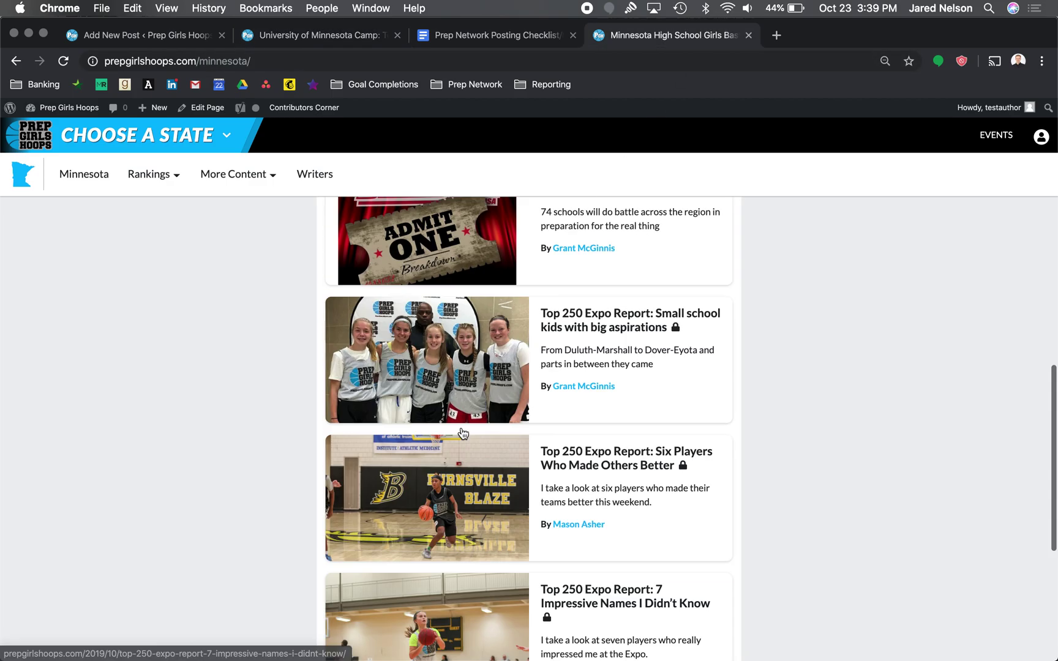
scroll(463, 434, "up", 5)
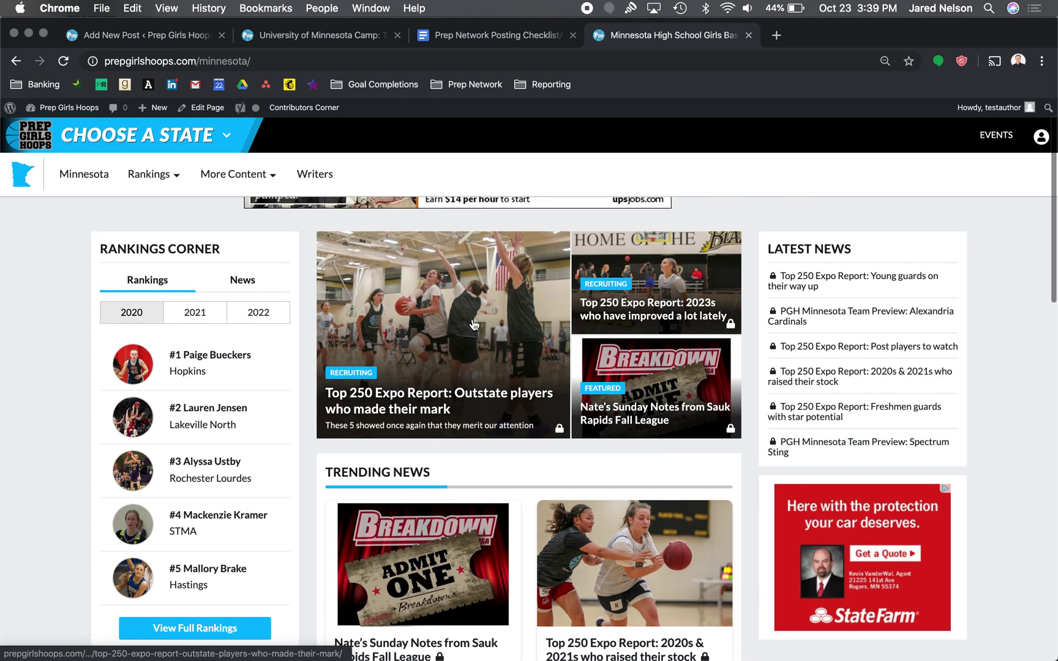
scroll(410, 549, "down", 15)
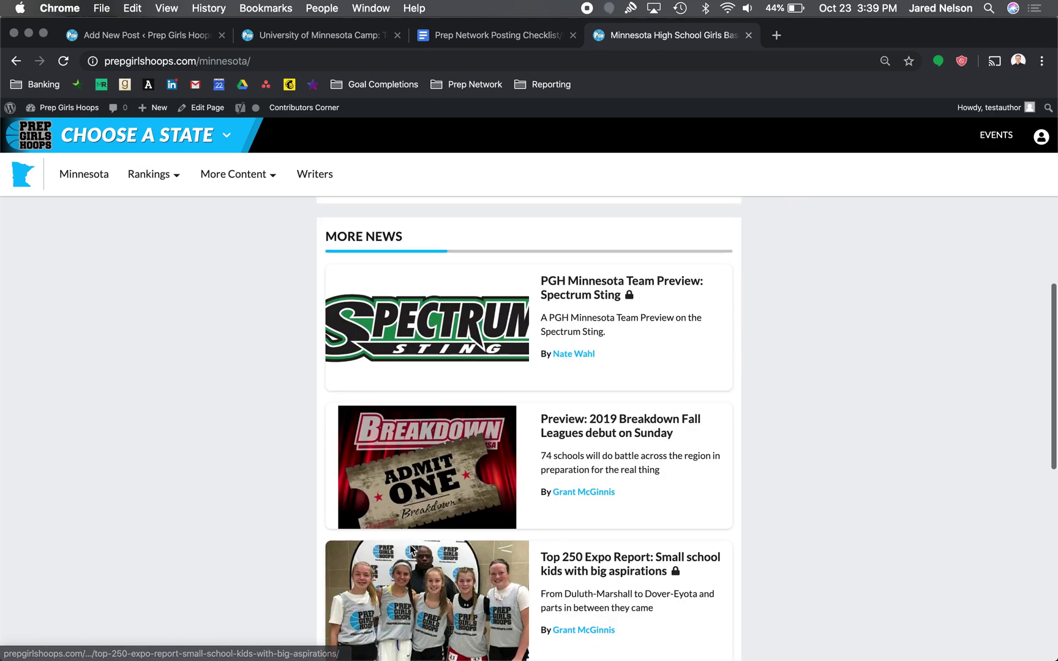
scroll(410, 549, "down", 5)
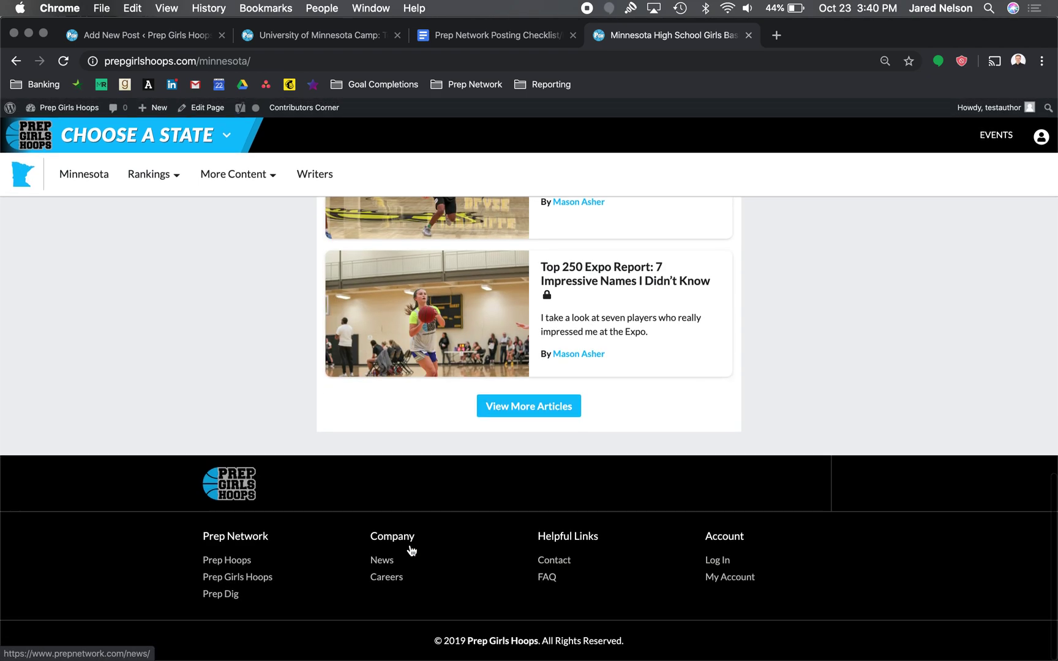
left_click(184, 36)
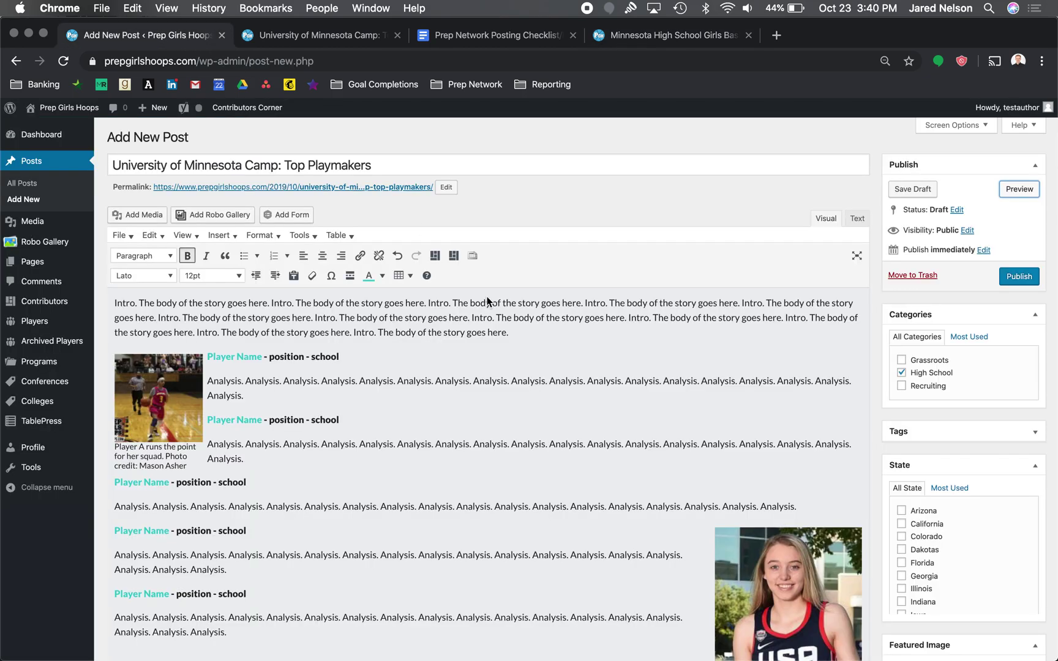
scroll(595, 427, "down", 3)
scroll(594, 427, "down", 5)
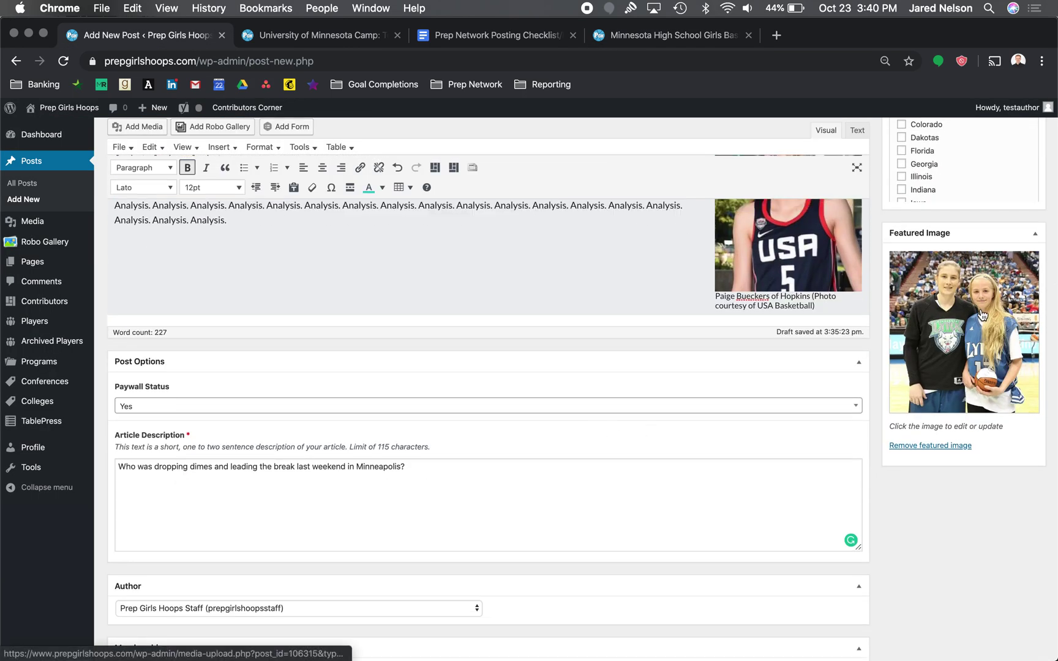
scroll(974, 306, "up", 10)
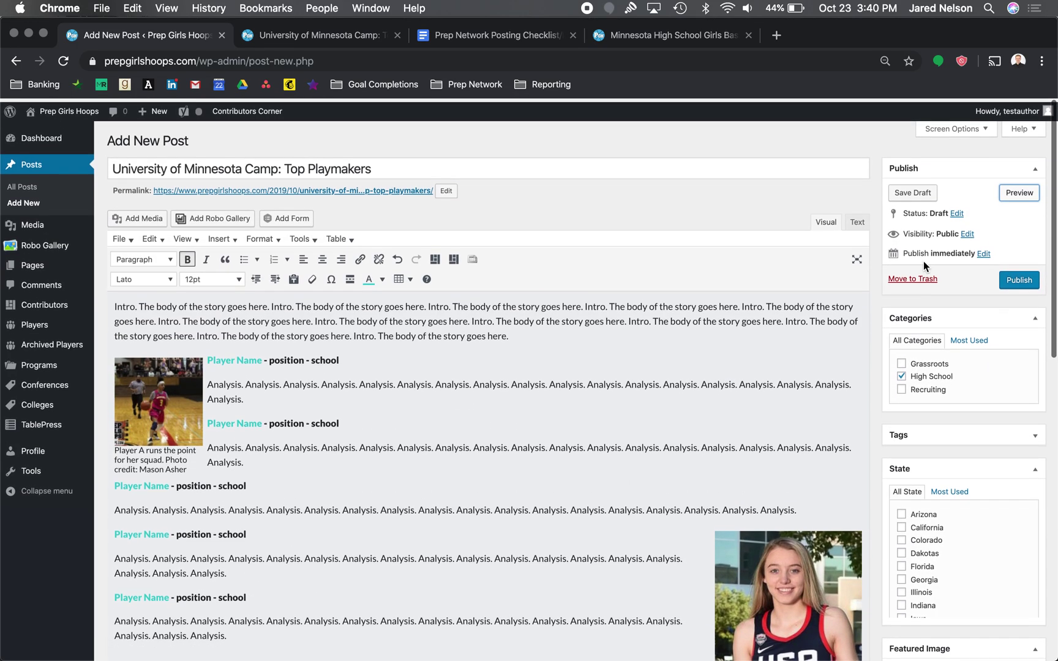
- Review the previewed article from its title and featured image down to the byline, intro text and paywall box
left_click(367, 36)
scroll(448, 433, "down", 10)
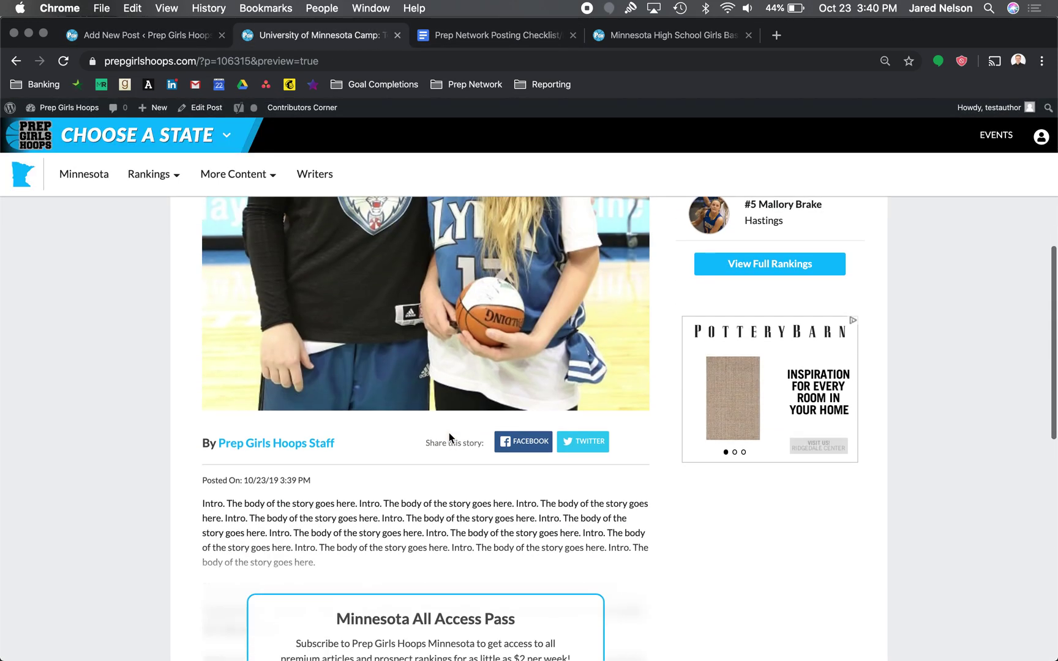
scroll(449, 432, "up", 10)
scroll(449, 433, "down", 5)
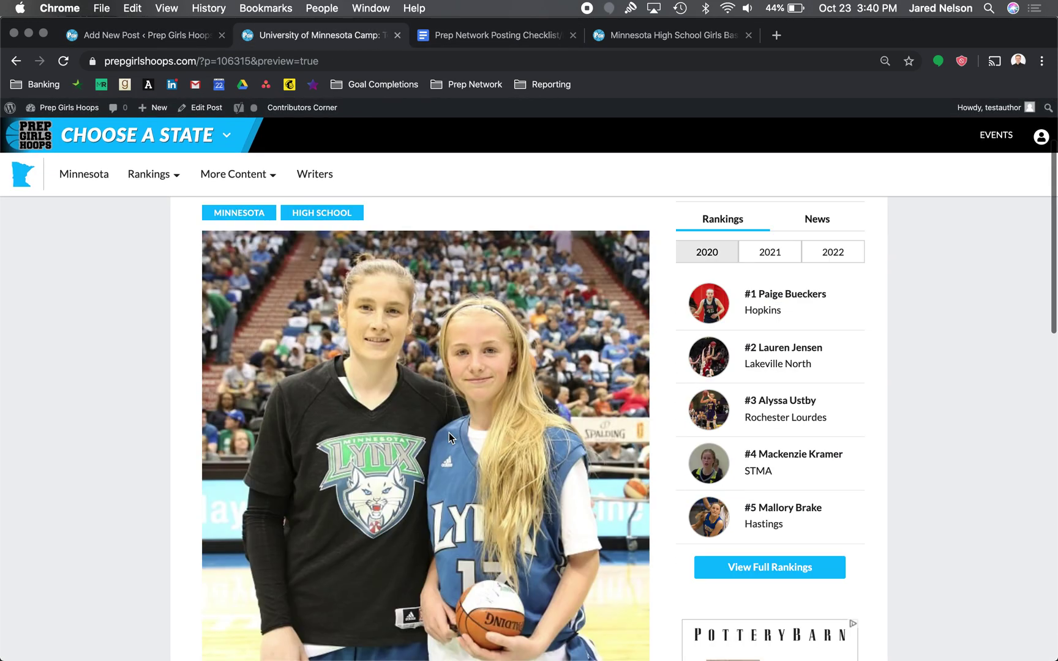
scroll(449, 433, "down", 2)
scroll(449, 432, "up", 4)
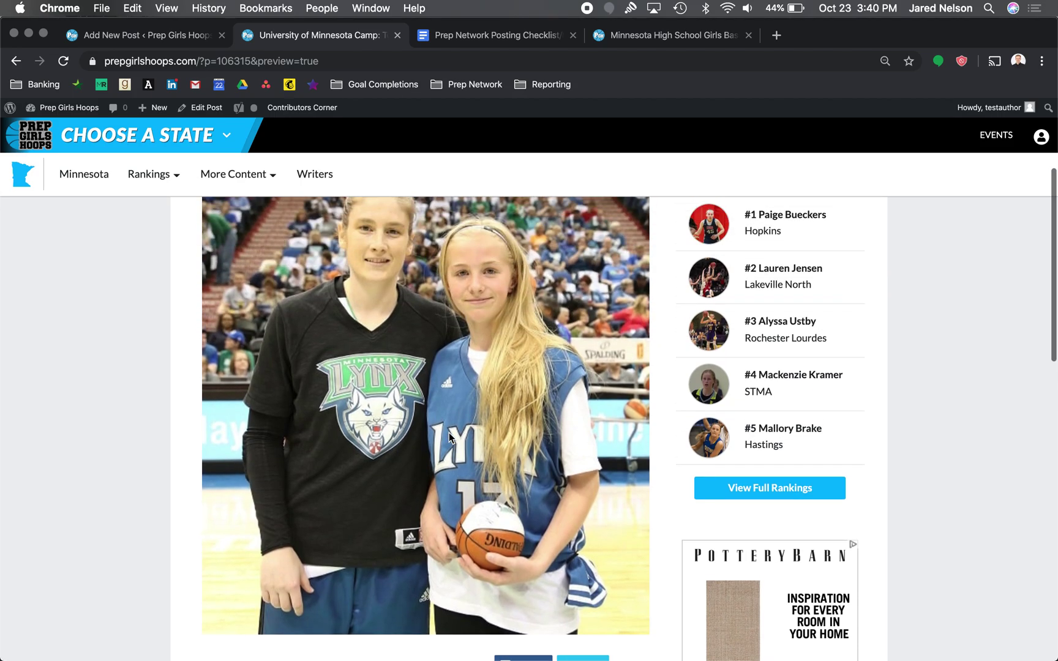
scroll(449, 432, "down", 5)
scroll(453, 537, "up", 2)
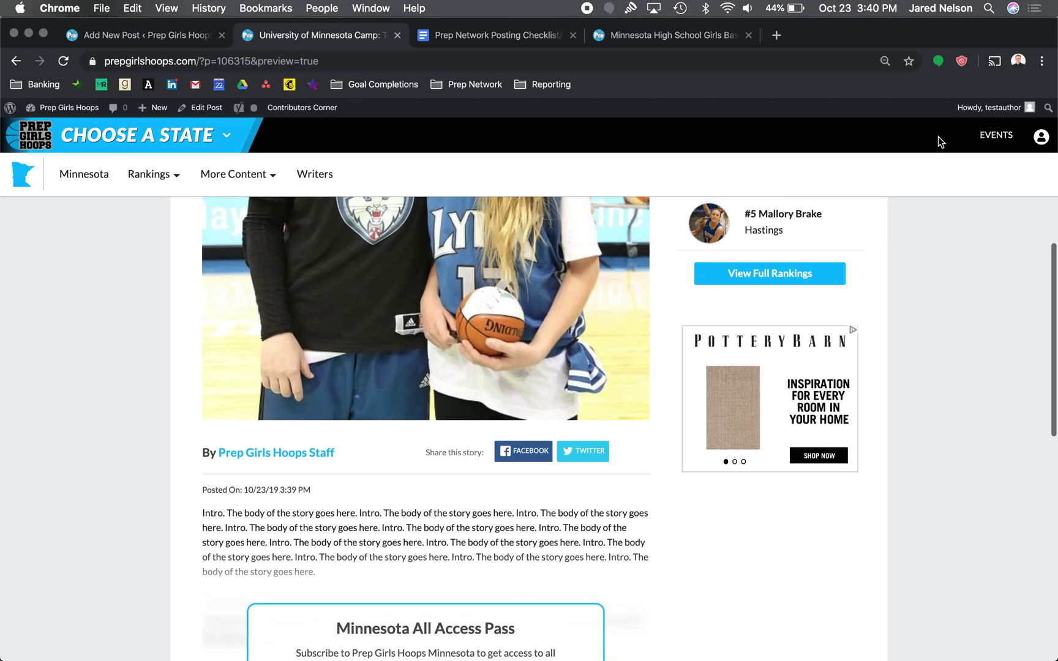
scroll(308, 459, "down", 7)
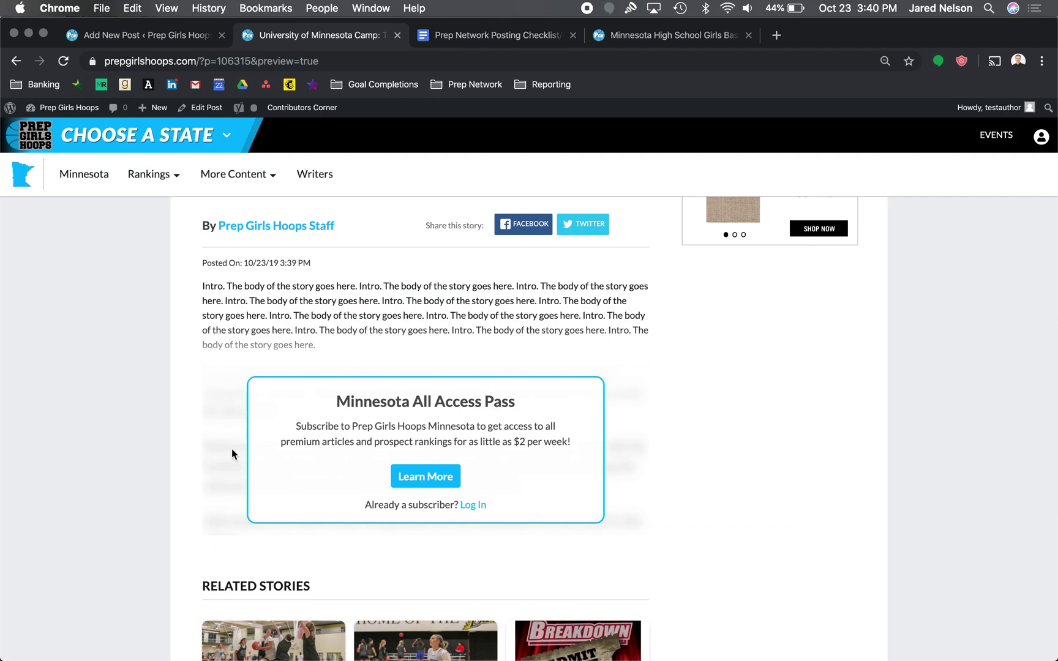
scroll(270, 355, "up", 15)
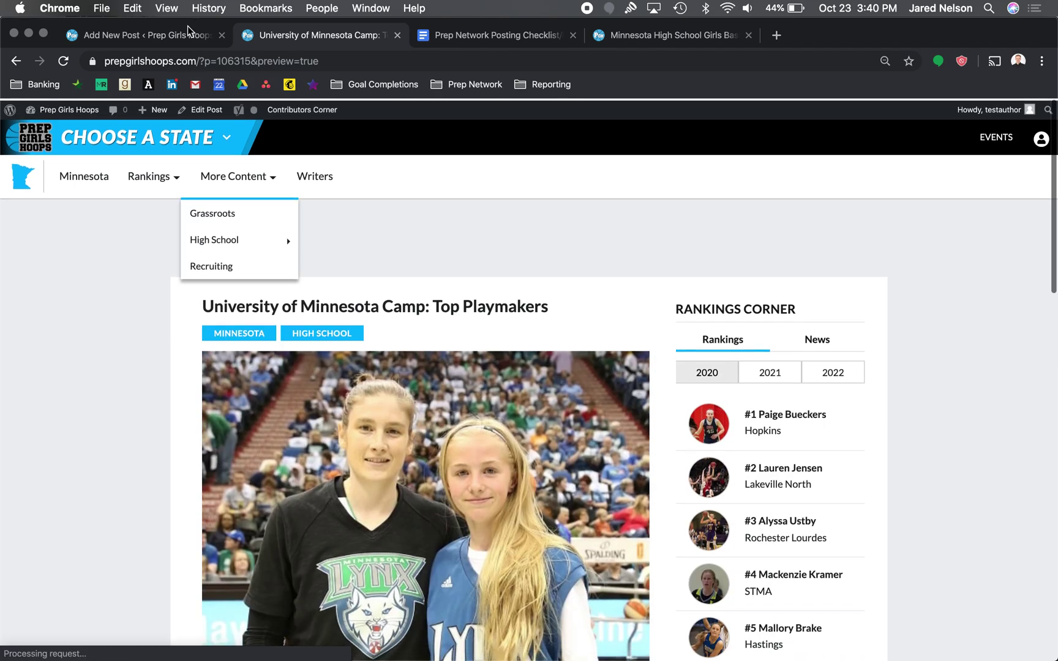
- Schedule the post for Oct 24, 2019 at 07:28, checking the Minnesota page's current articles before setting the date
left_click(175, 41)
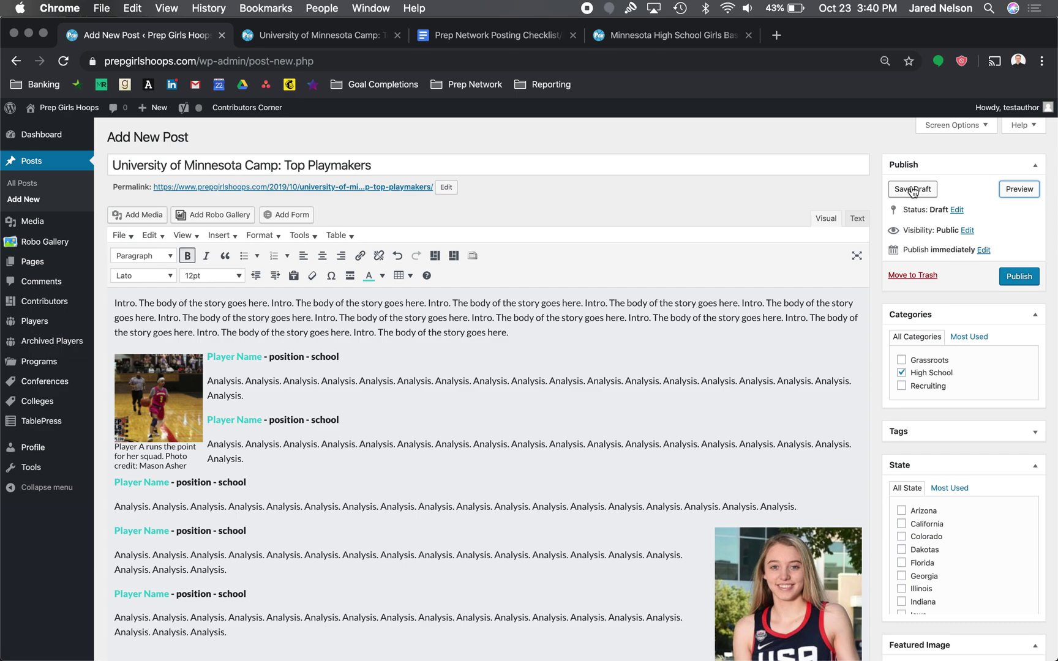
left_click(984, 250)
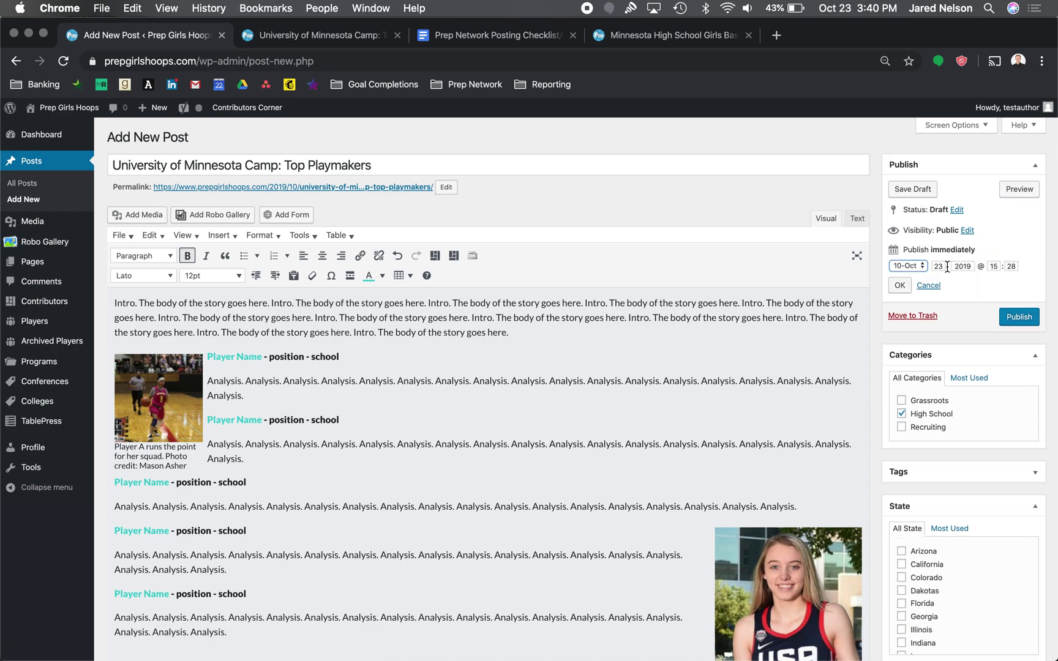
left_click(945, 266)
left_click(657, 36)
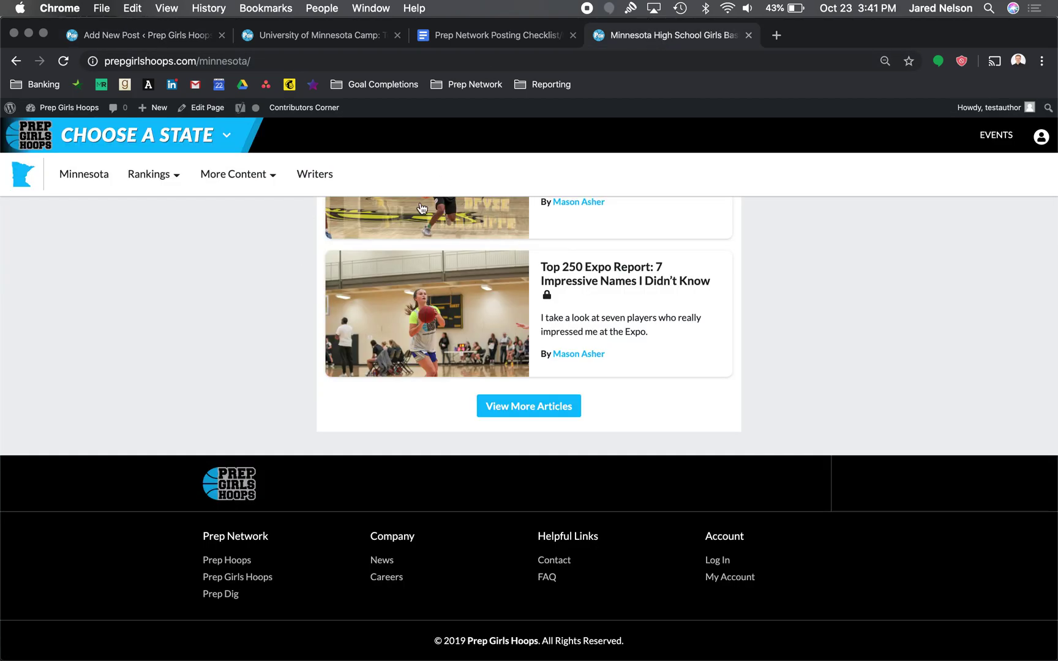
scroll(421, 208, "up", 20)
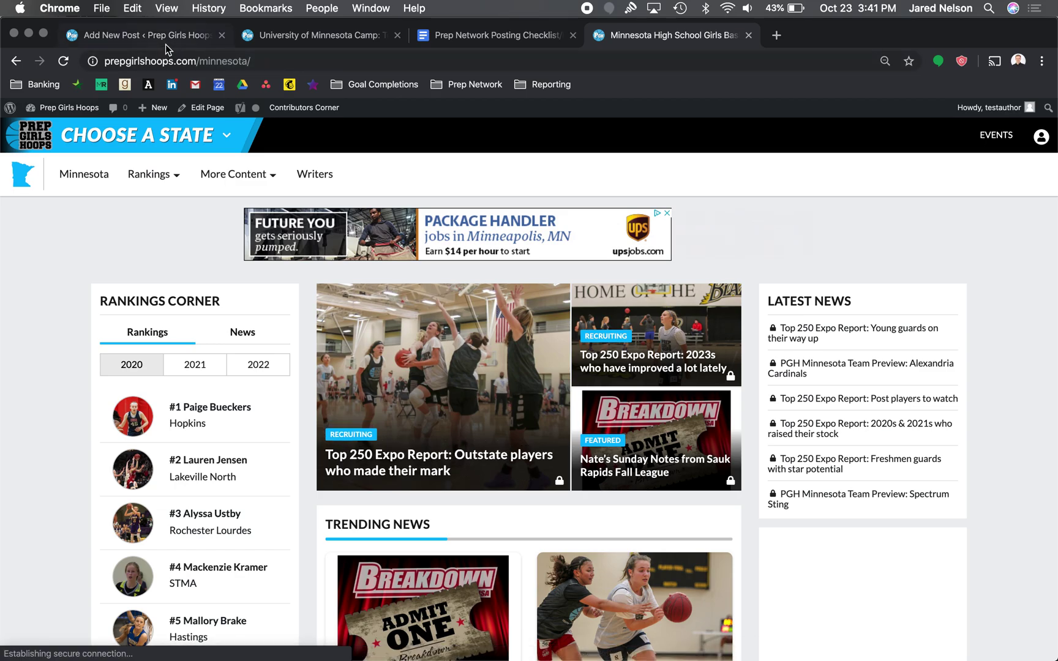
left_click(147, 41)
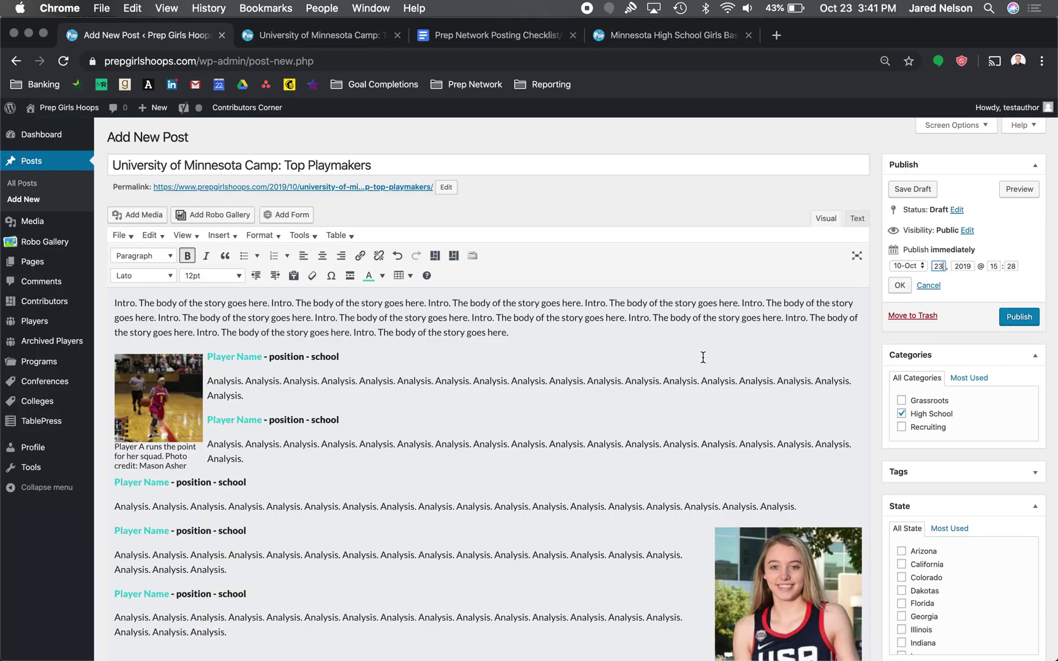
type("4")
left_click(994, 266)
left_click(900, 285)
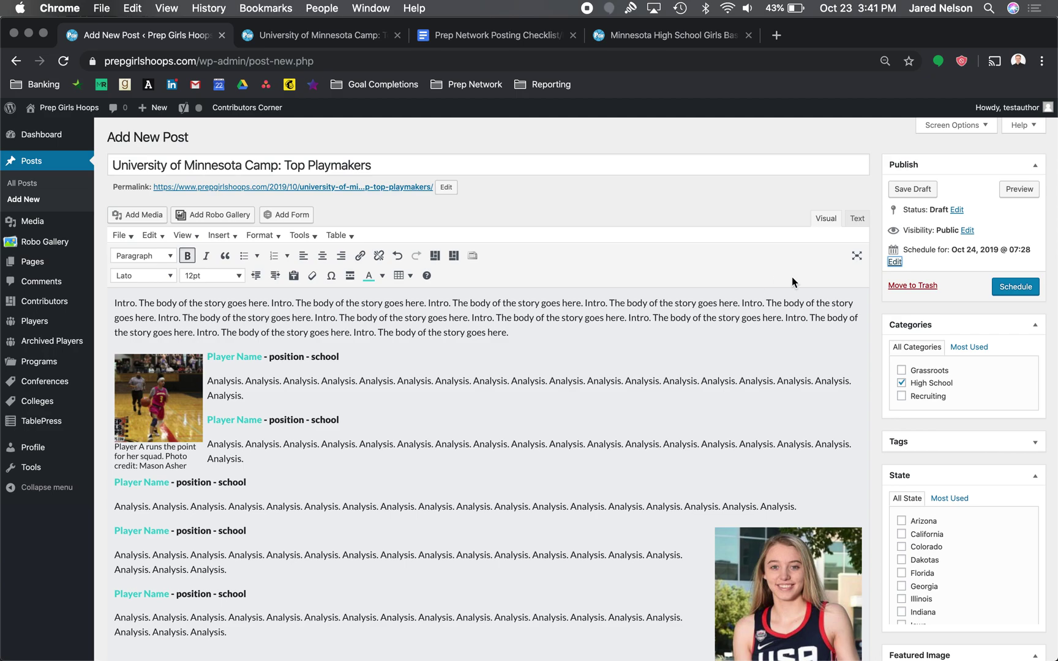
- Leave the post editor for the Contributors Corner content page and look through its Lists articles
left_click(273, 113)
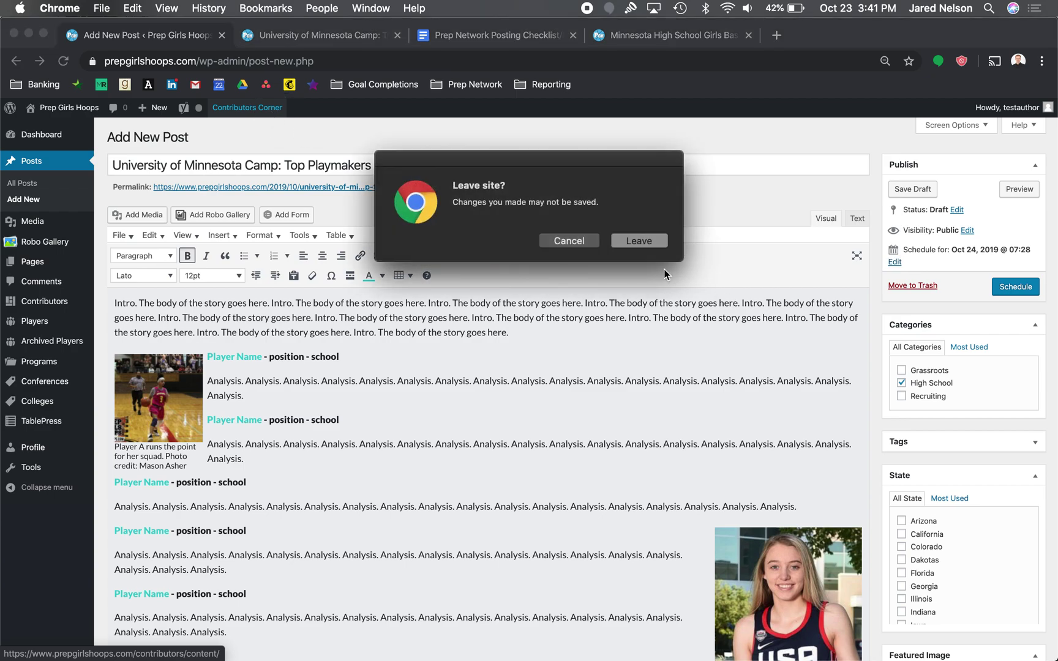
left_click(631, 248)
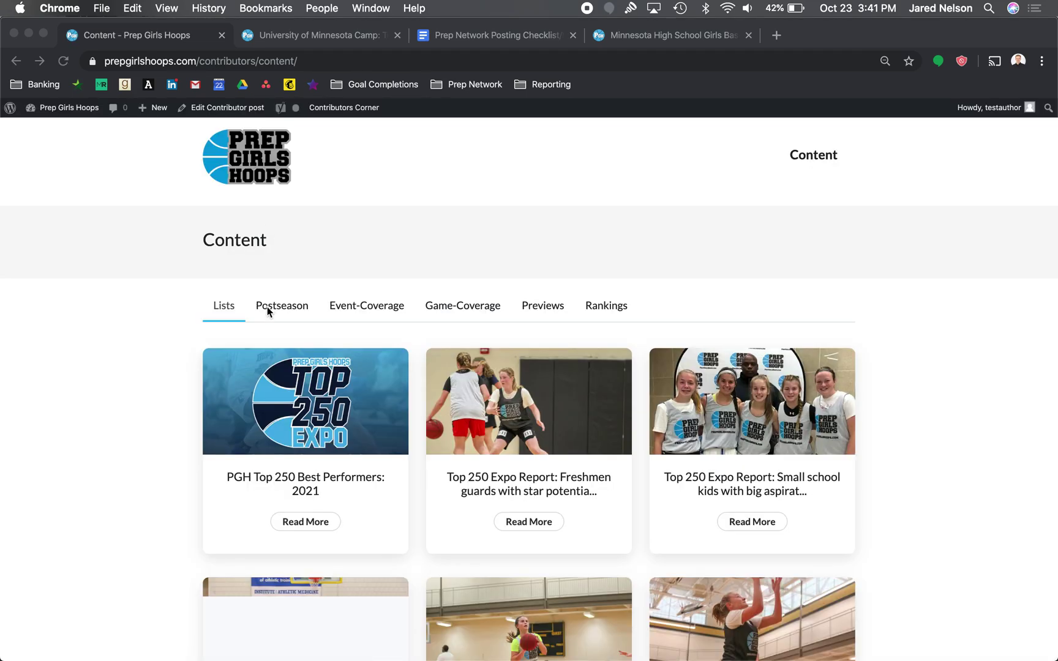
scroll(267, 311, "down", 6)
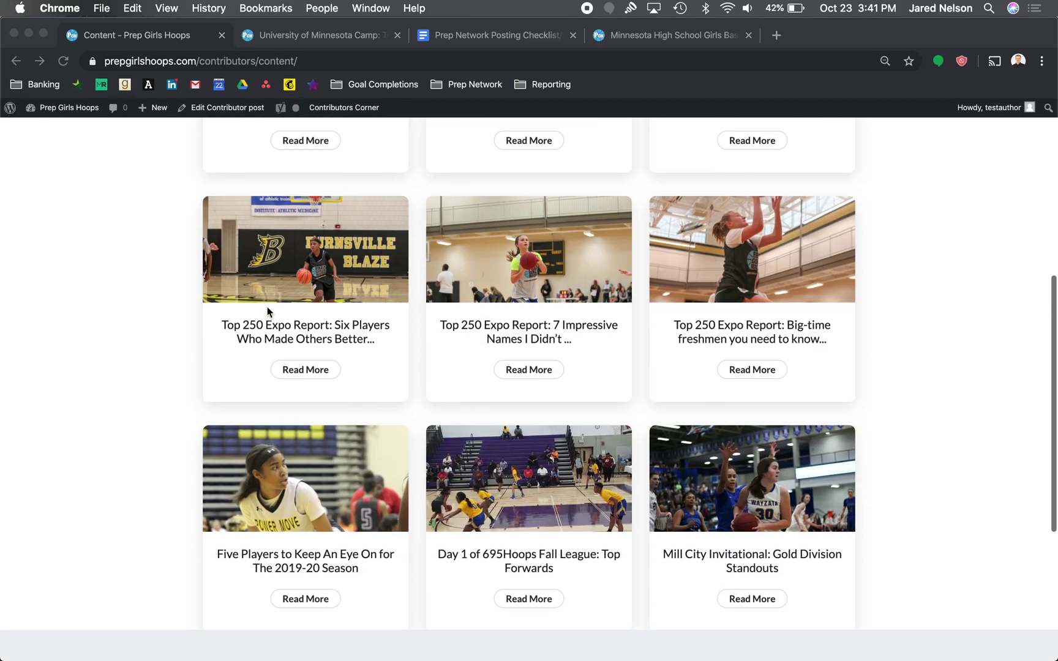
scroll(267, 311, "down", 3)
scroll(267, 312, "up", 4)
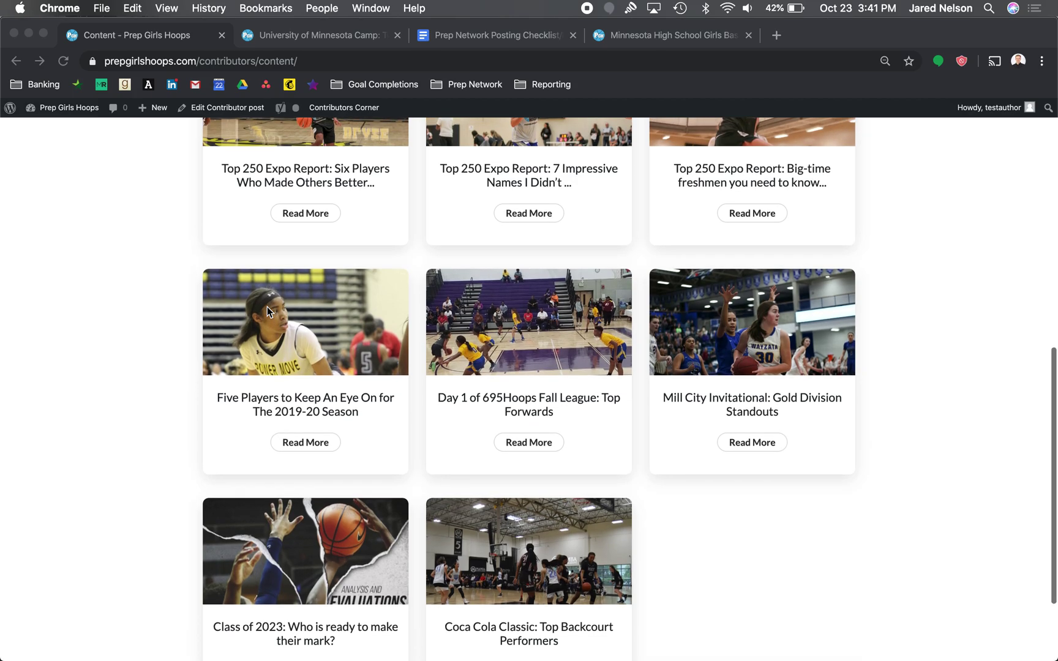
scroll(267, 307, "up", 5)
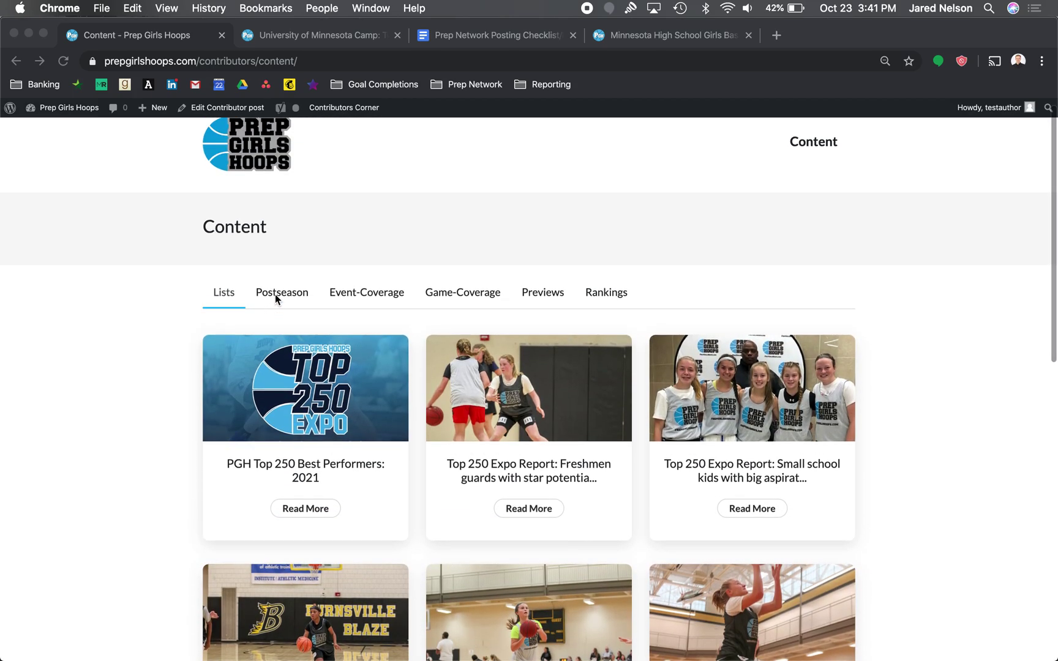
- Browse the Postseason, Event-Coverage, Rankings and Previews sample articles, and return to the Lists section
left_click(303, 298)
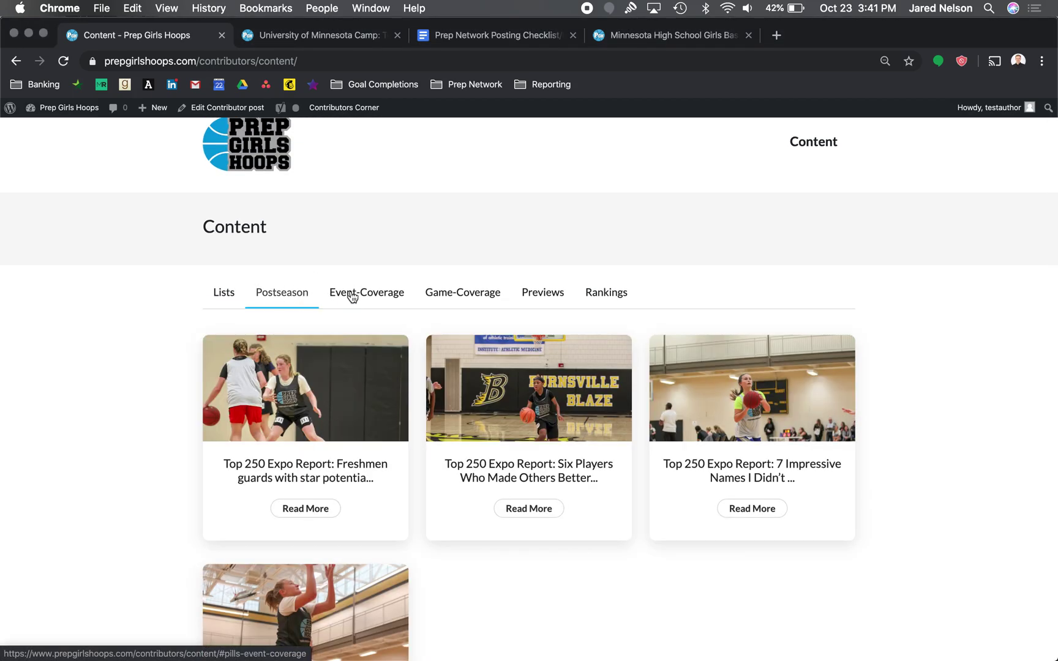
left_click(371, 294)
scroll(506, 426, "down", 3)
scroll(505, 427, "up", 3)
left_click(597, 303)
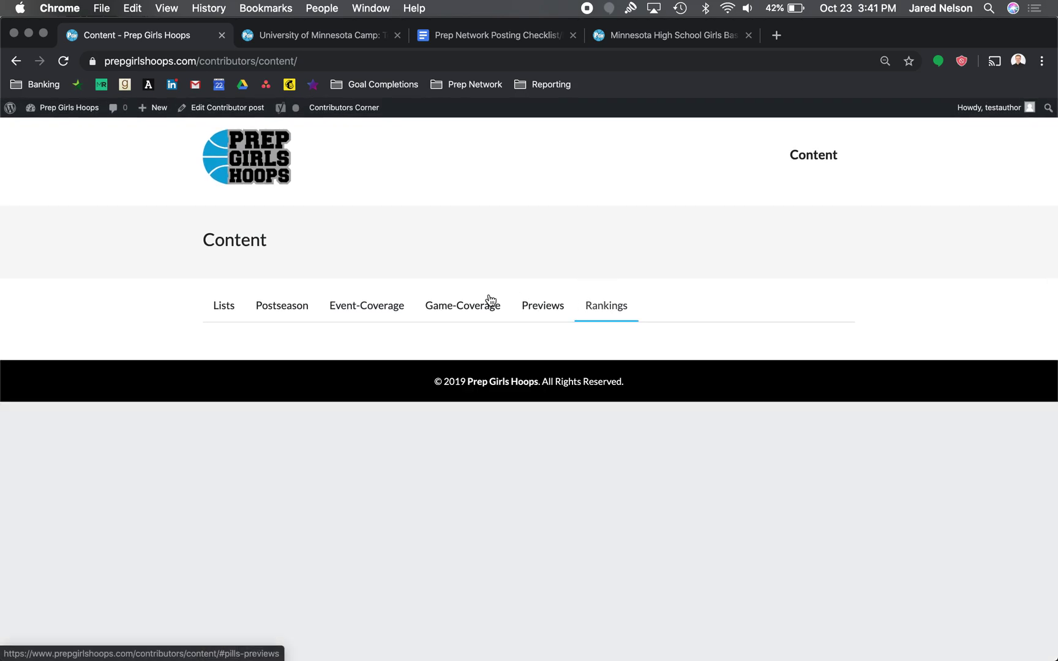
left_click(524, 304)
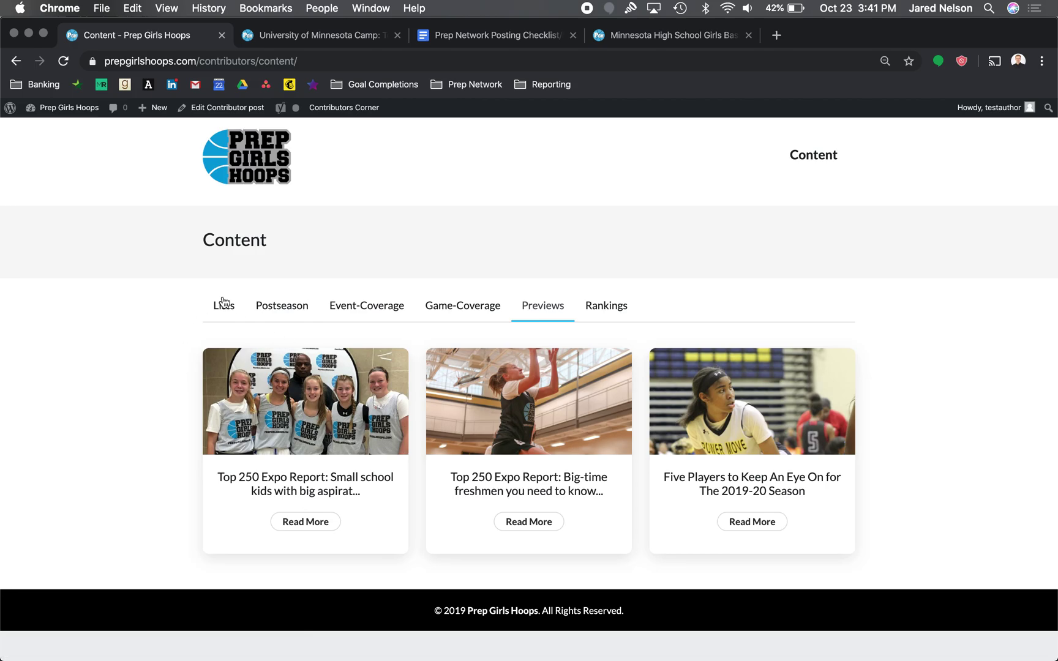
left_click(224, 307)
scroll(517, 591, "down", 5)
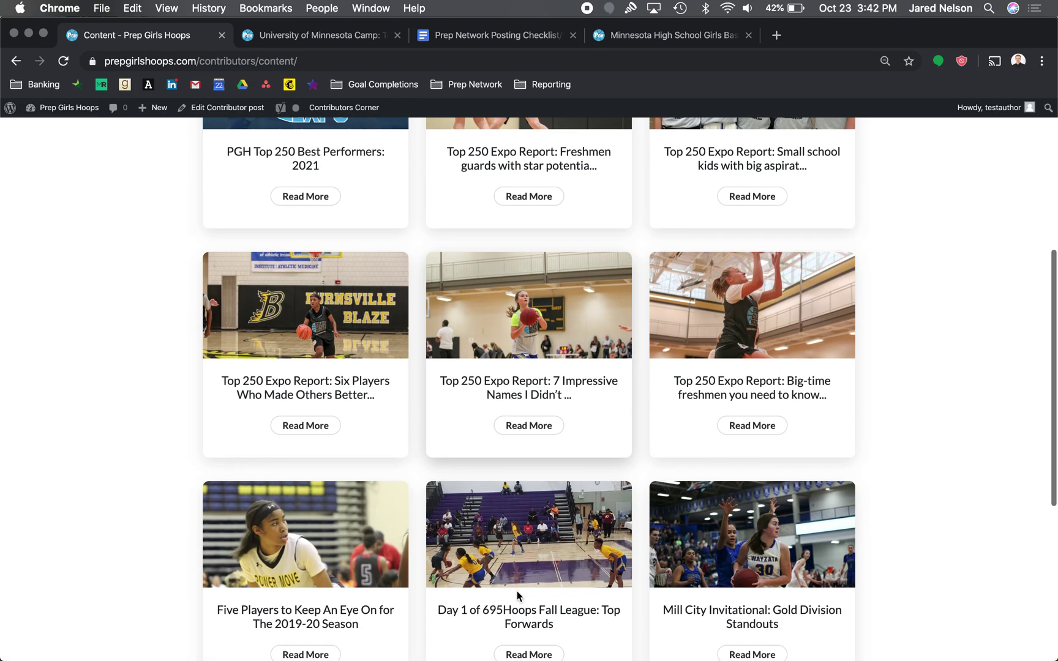
scroll(413, 374, "up", 5)
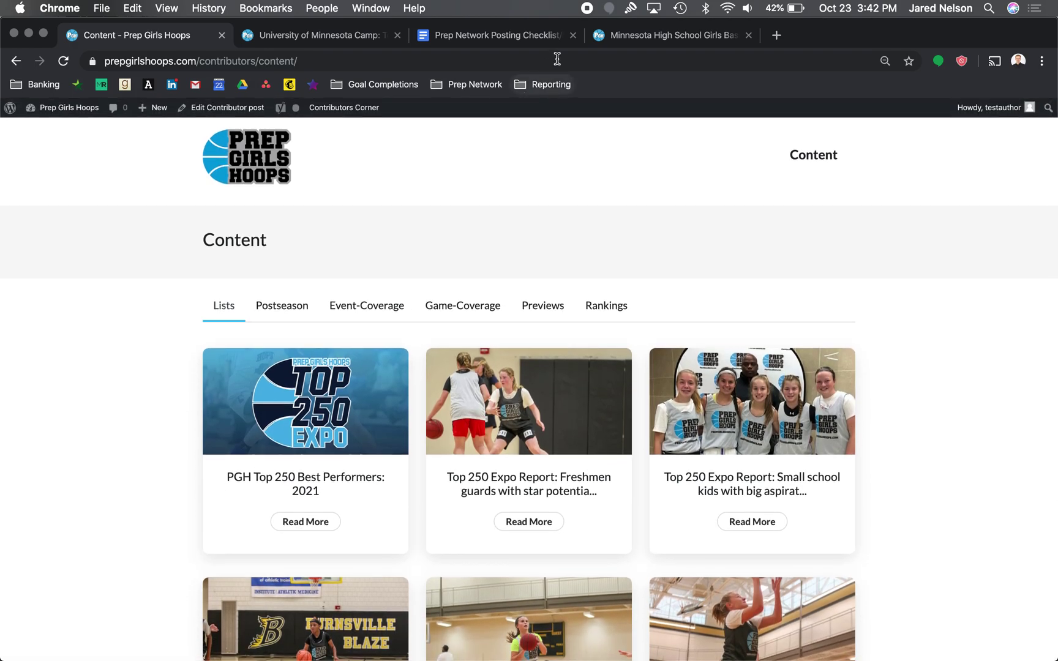
- Switch the state site from Minnesota to Indiana and look through the articles on its page
left_click(604, 39)
mouse_move(133, 131)
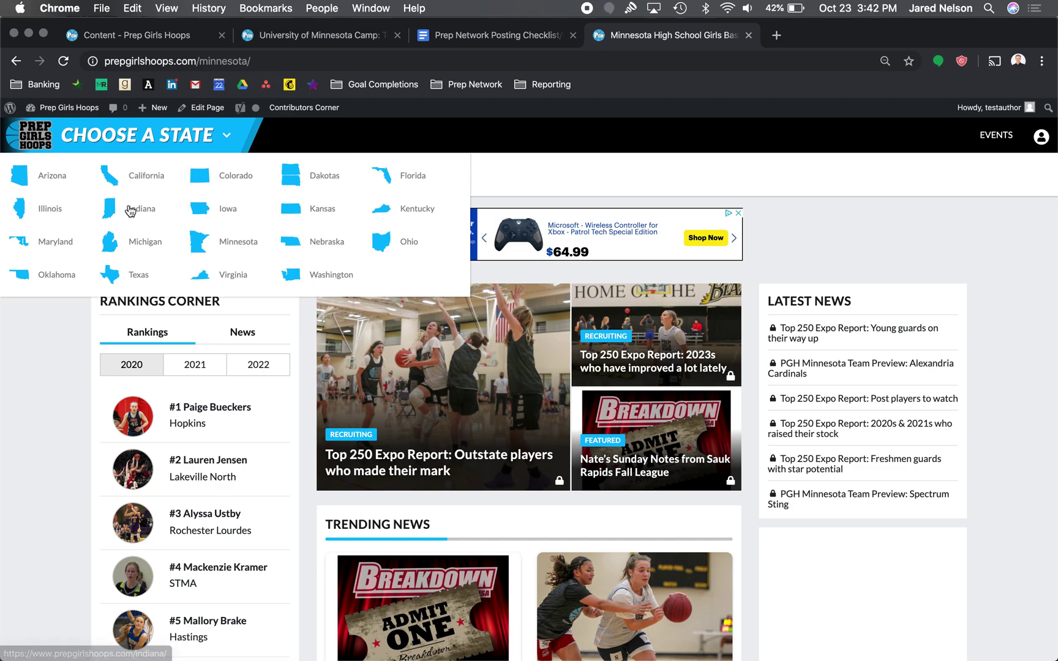
left_click(129, 211)
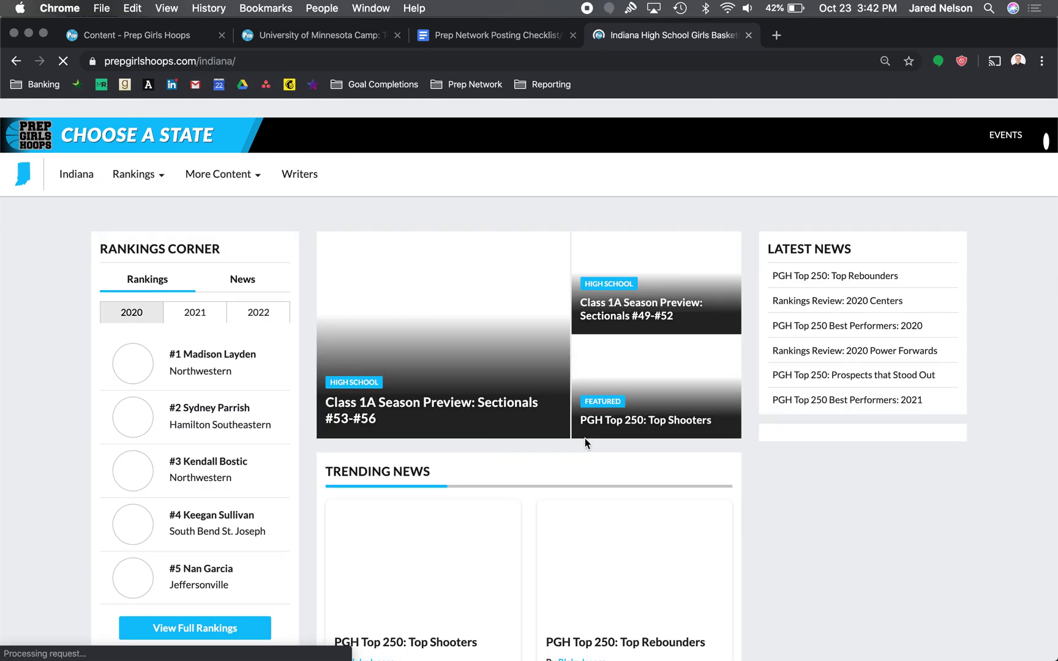
scroll(807, 418, "down", 2)
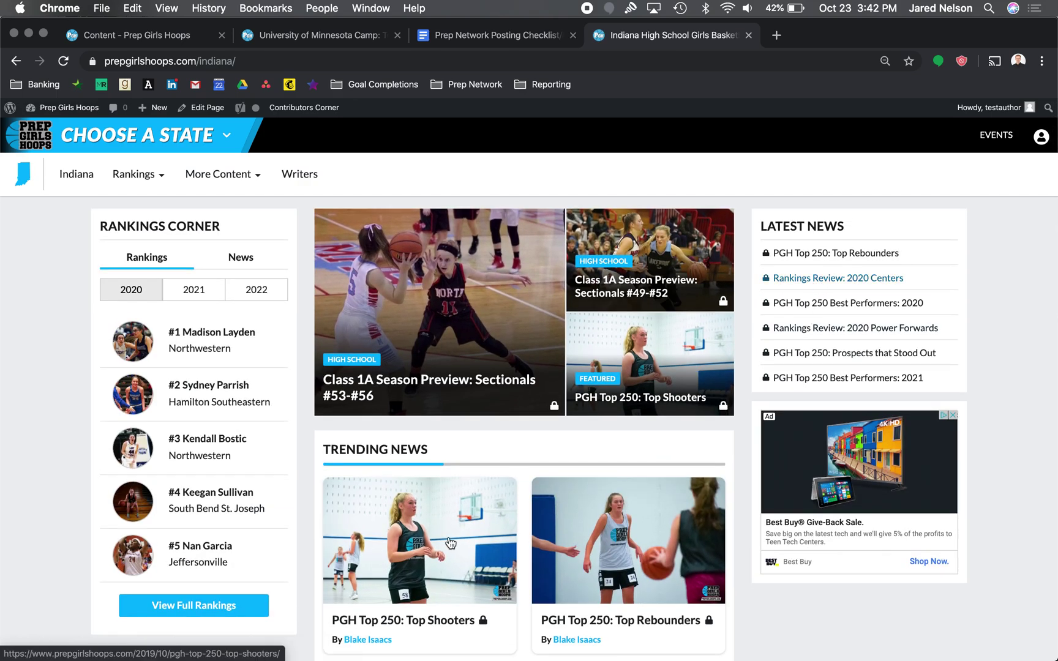
scroll(449, 537, "down", 10)
left_click(63, 61)
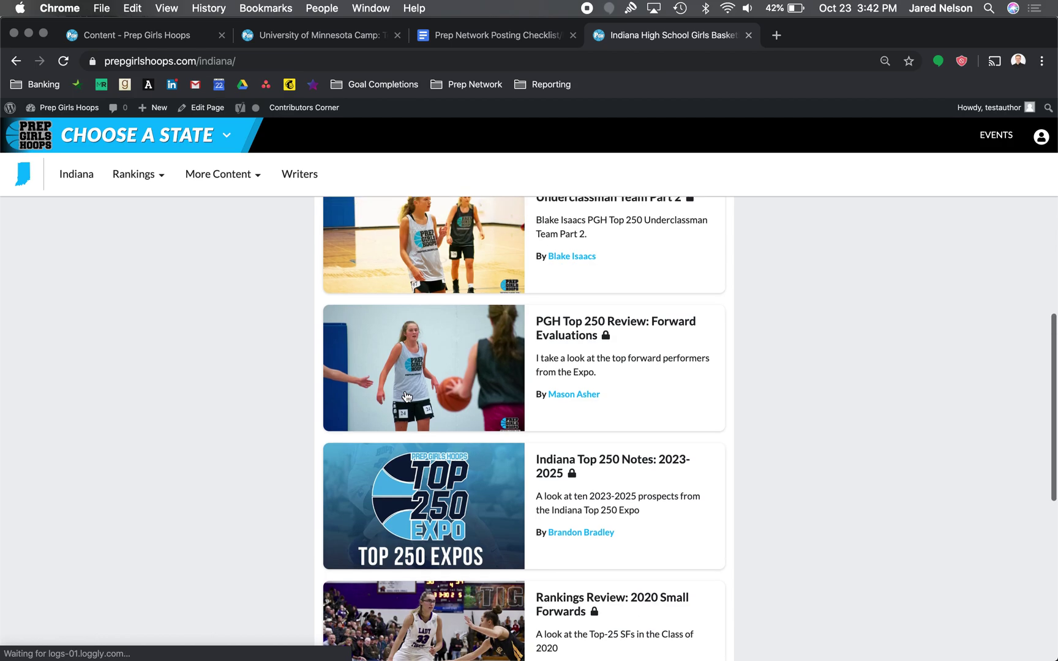
- Review the University of Minnesota Camp article preview again alongside the Contributors Corner content page
left_click(106, 35)
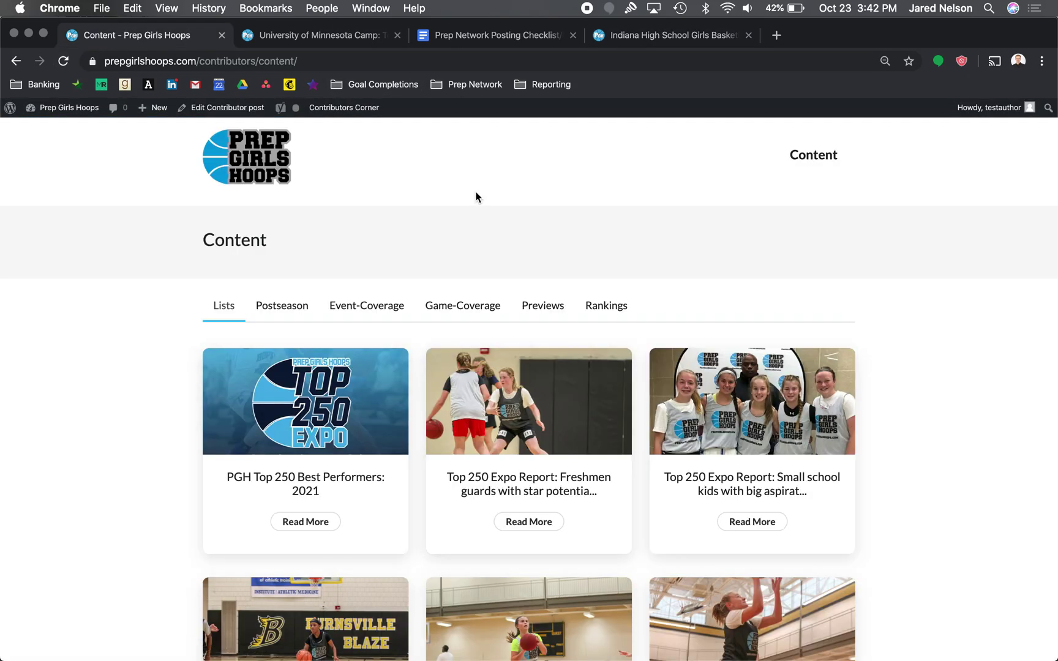
left_click(354, 37)
scroll(479, 494, "down", 5)
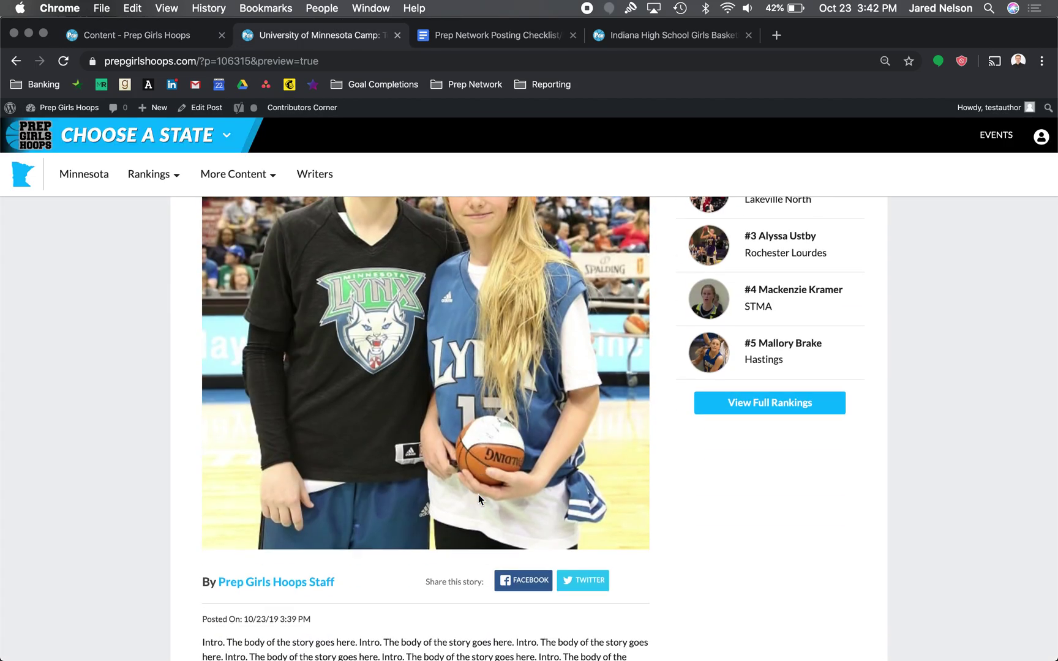
scroll(479, 494, "up", 5)
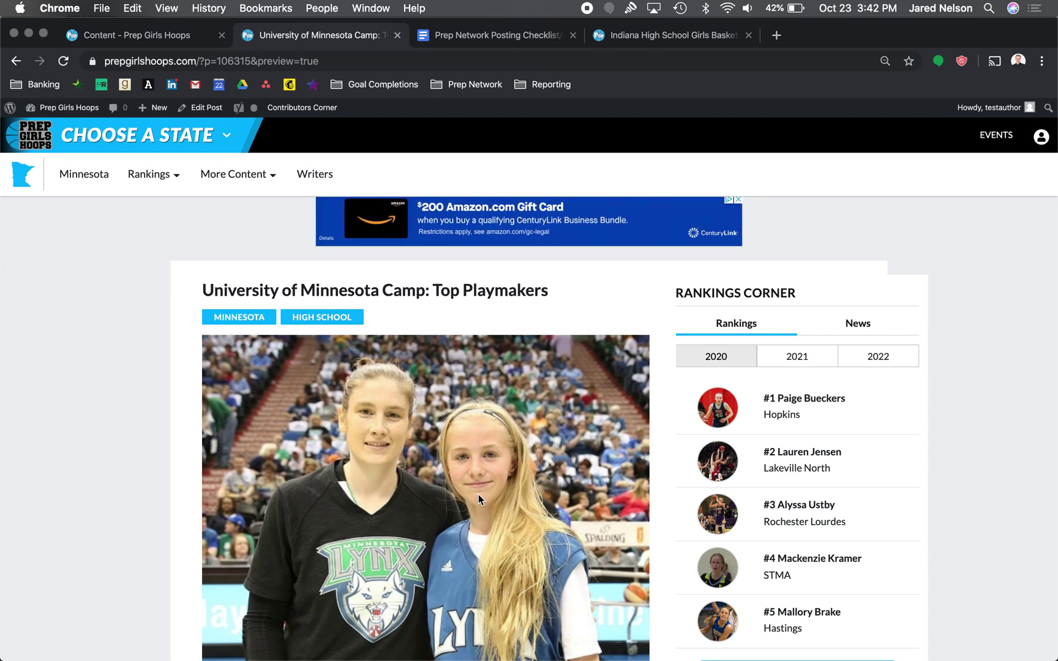
scroll(476, 429, "down", 4)
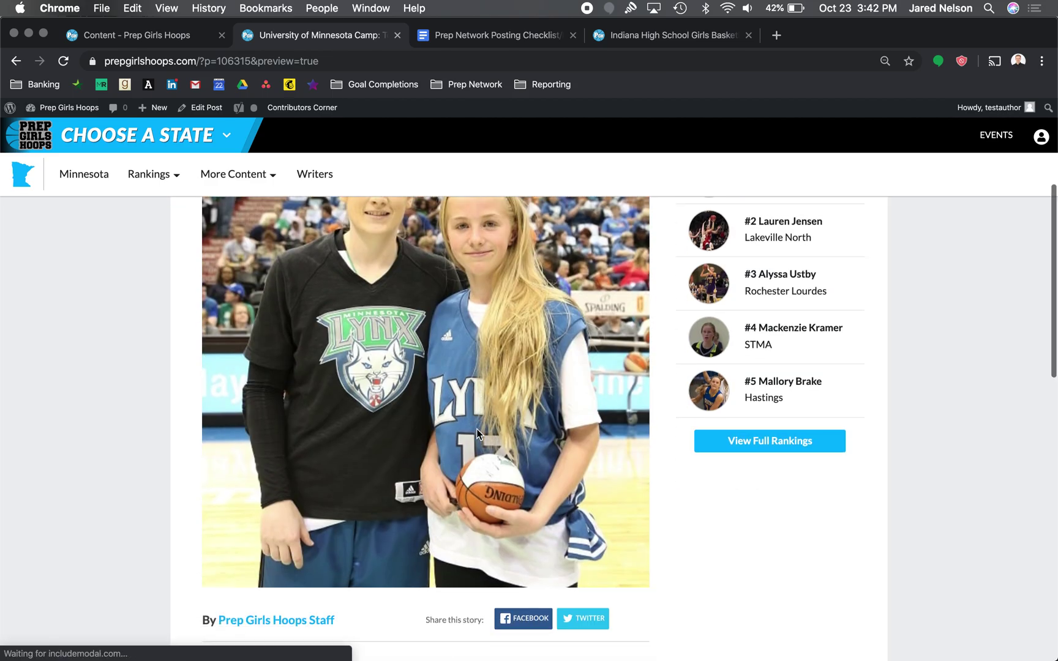
scroll(476, 429, "up", 3)
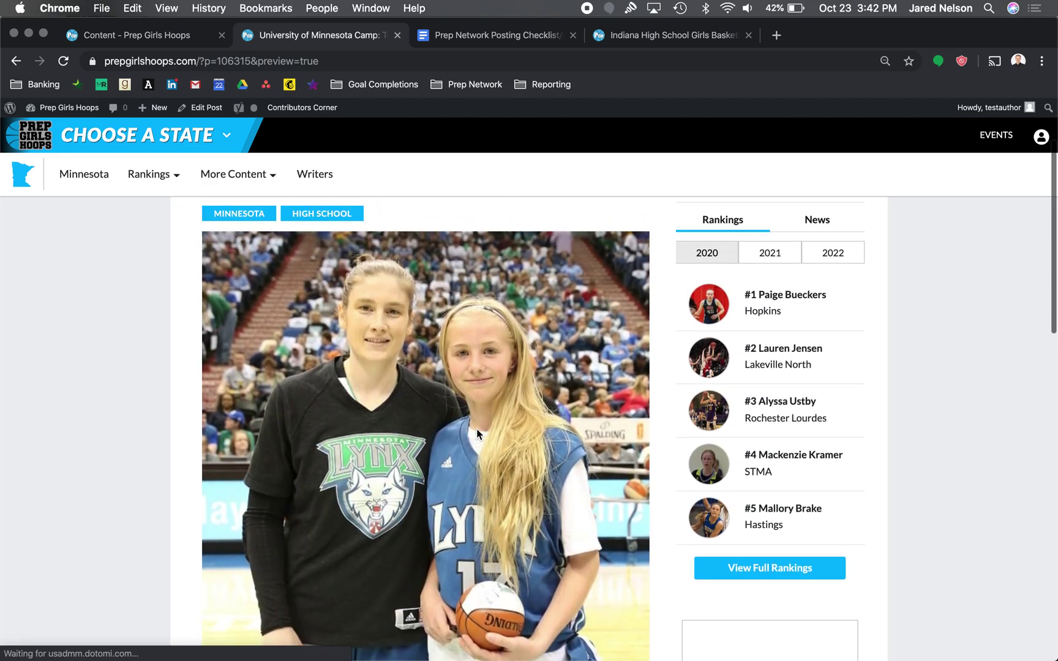
scroll(476, 429, "up", 2)
left_click(161, 40)
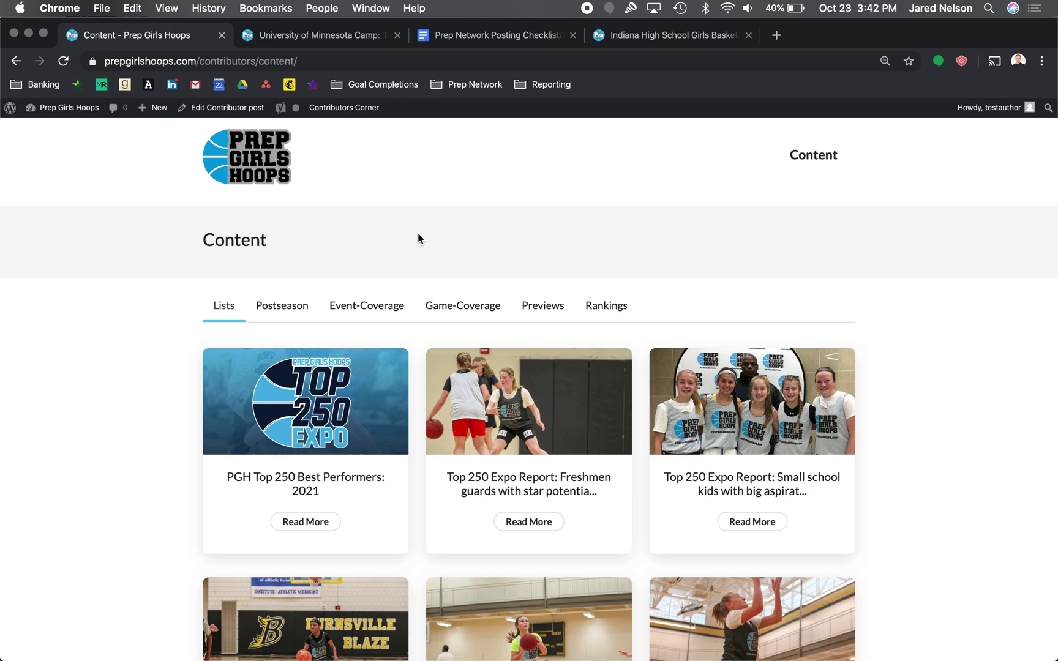
left_click(355, 37)
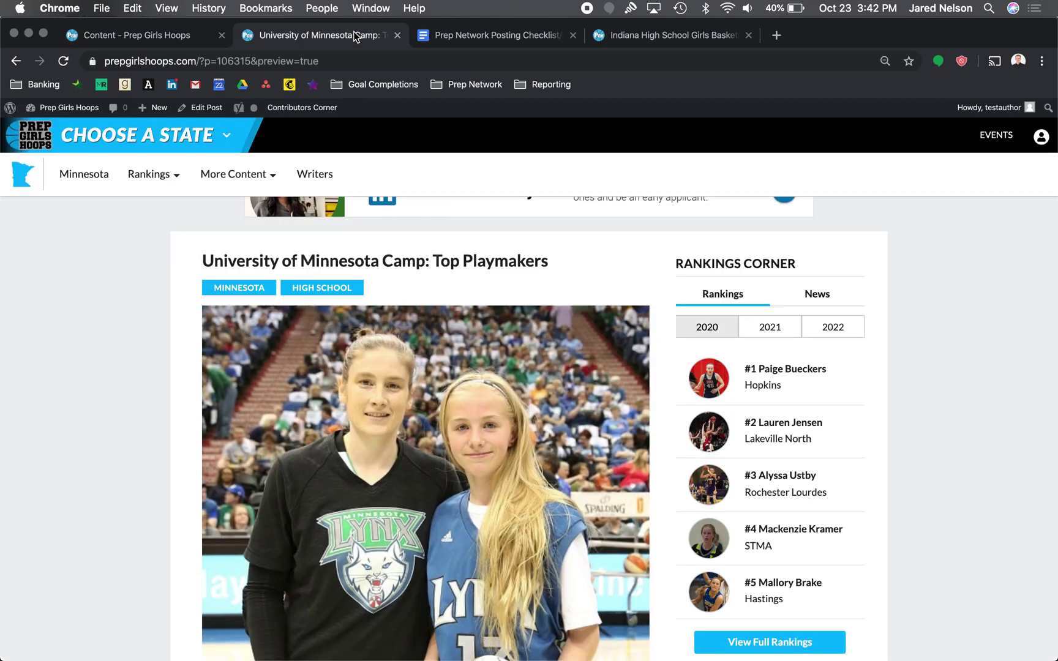